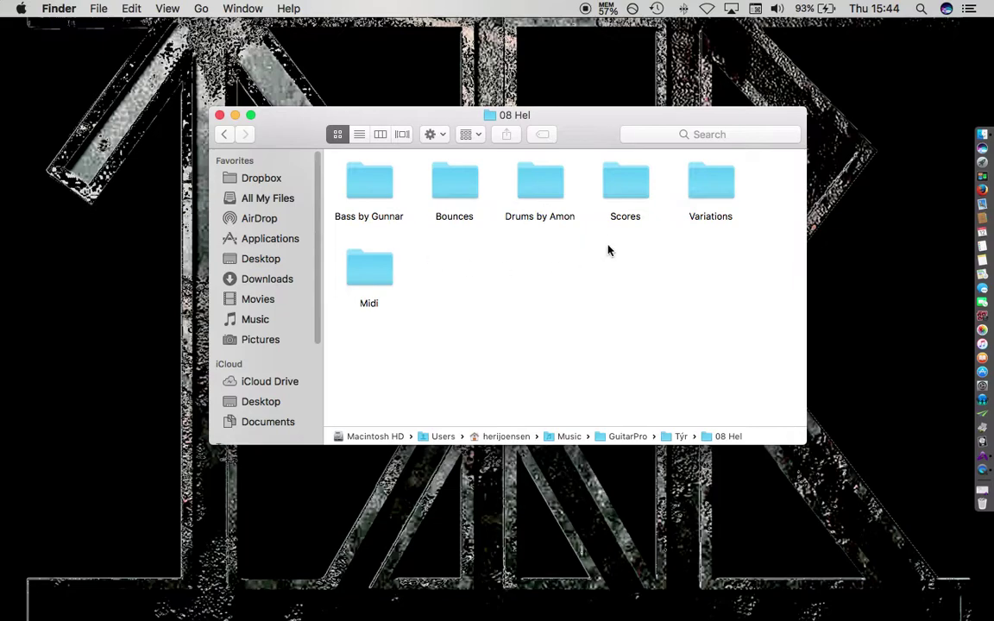
Step: Open the score 01 Gates Of Hel.gp from the Scores folder
{"action": "double_click", "coordinate": [626, 197]}
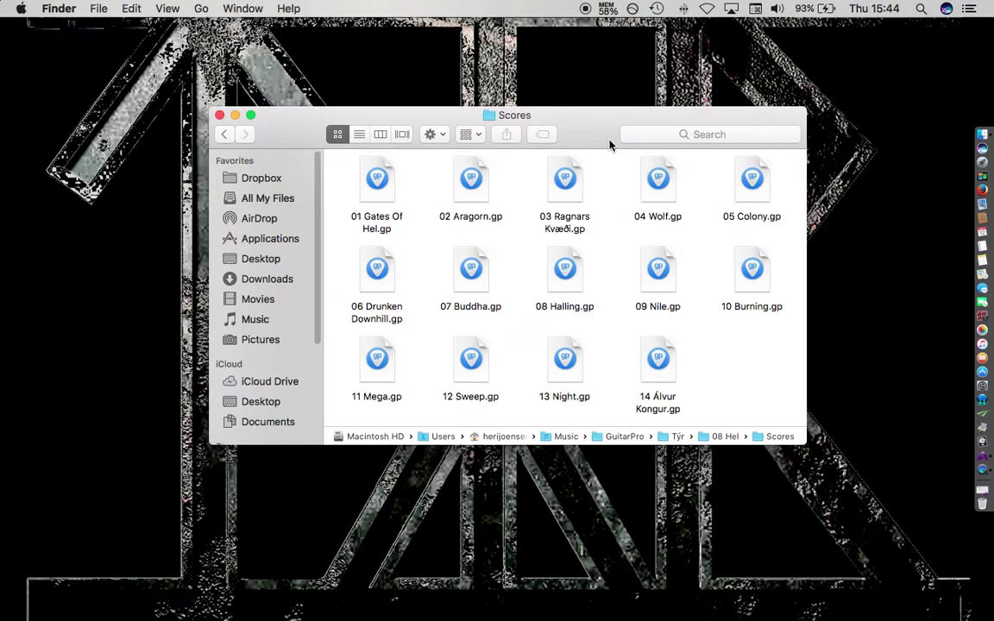
{"action": "left_click", "coordinate": [377, 184]}
{"action": "double_click", "coordinate": [376, 184]}
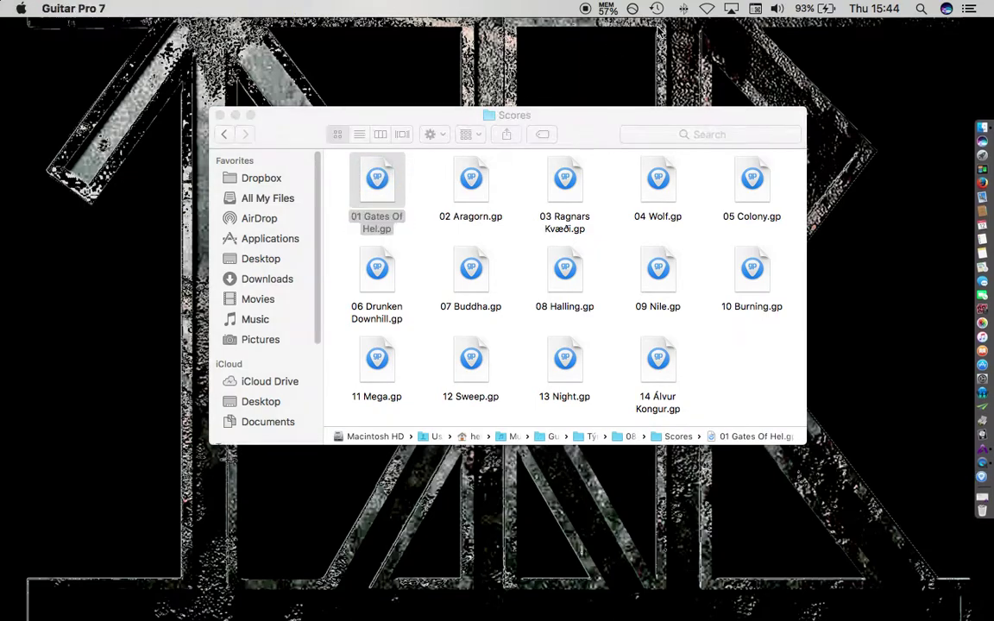
Step: Show the on-screen keyboard viewer, switch to Guitar Pro 7 and place the viewer over the bar timeline
{"action": "left_click", "coordinate": [756, 8]}
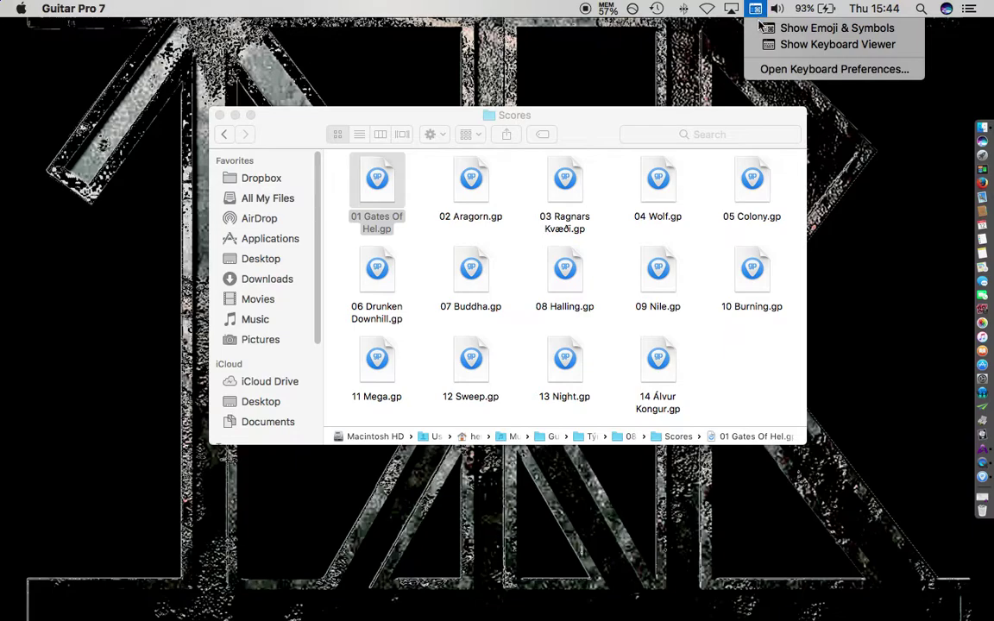
{"action": "left_click", "coordinate": [795, 48]}
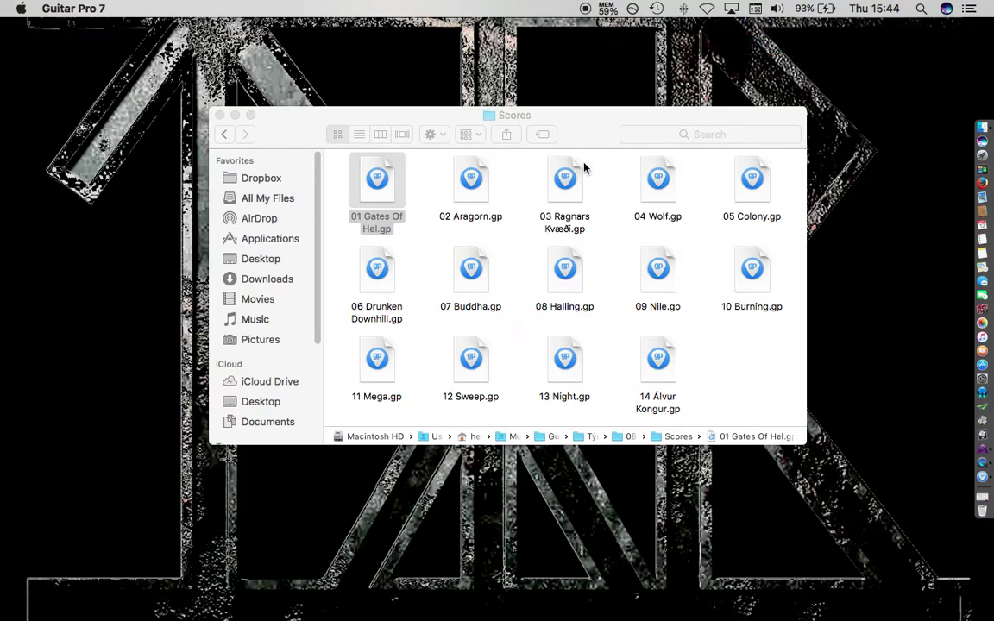
{"action": "left_click", "coordinate": [982, 473]}
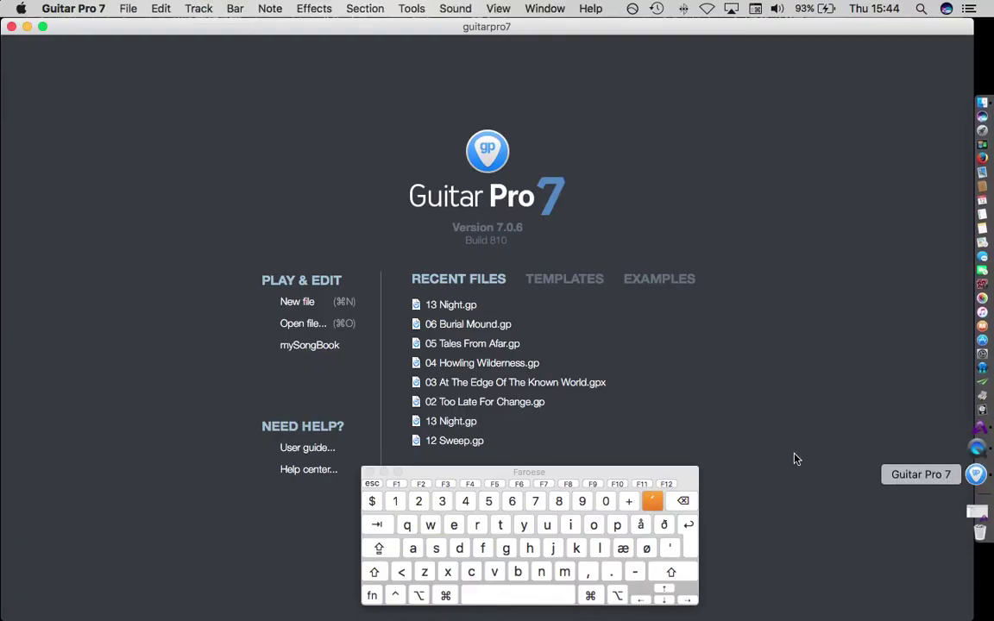
{"action": "left_click_drag", "start_coordinate": [607, 474], "coordinate": [865, 466]}
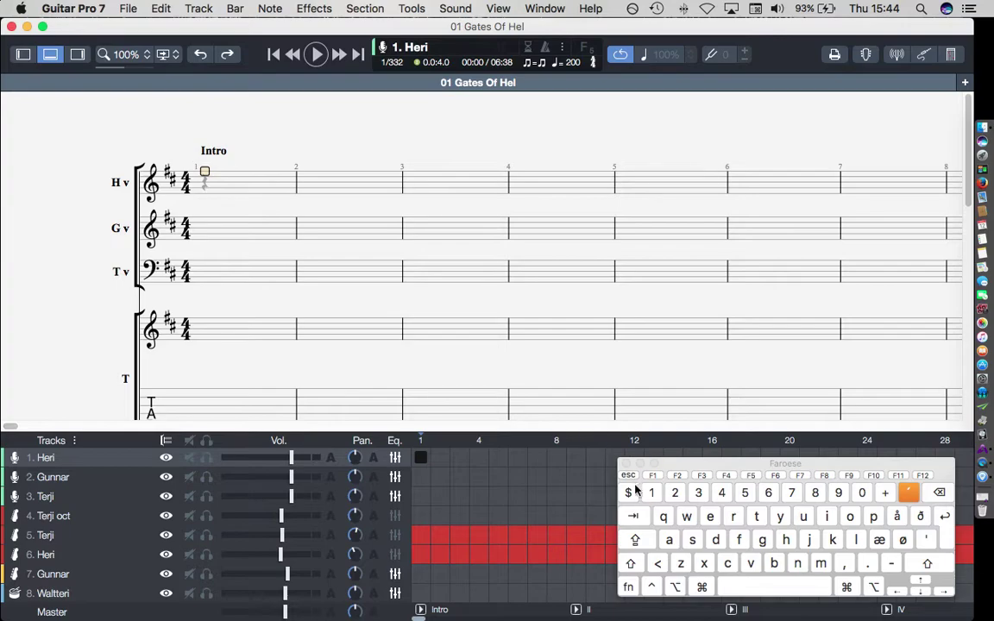
Step: Enter two quarter notes in bar 1 of the drum track and delete them again
{"action": "scroll", "coordinate": [508, 323], "scroll_direction": "down", "scroll_amount": 10}
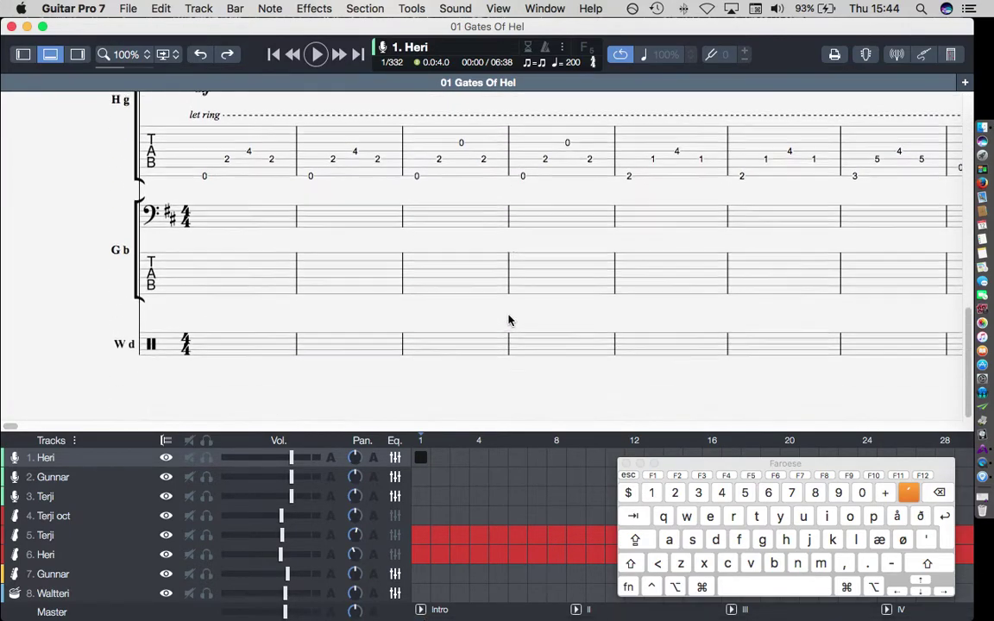
{"action": "left_click", "coordinate": [207, 351]}
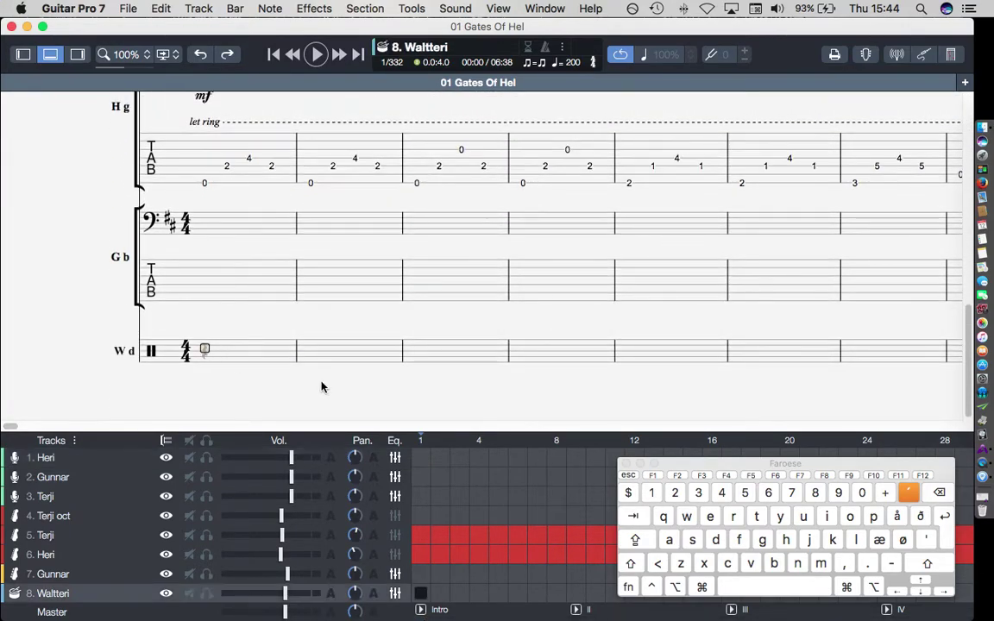
{"action": "left_click", "coordinate": [653, 496]}
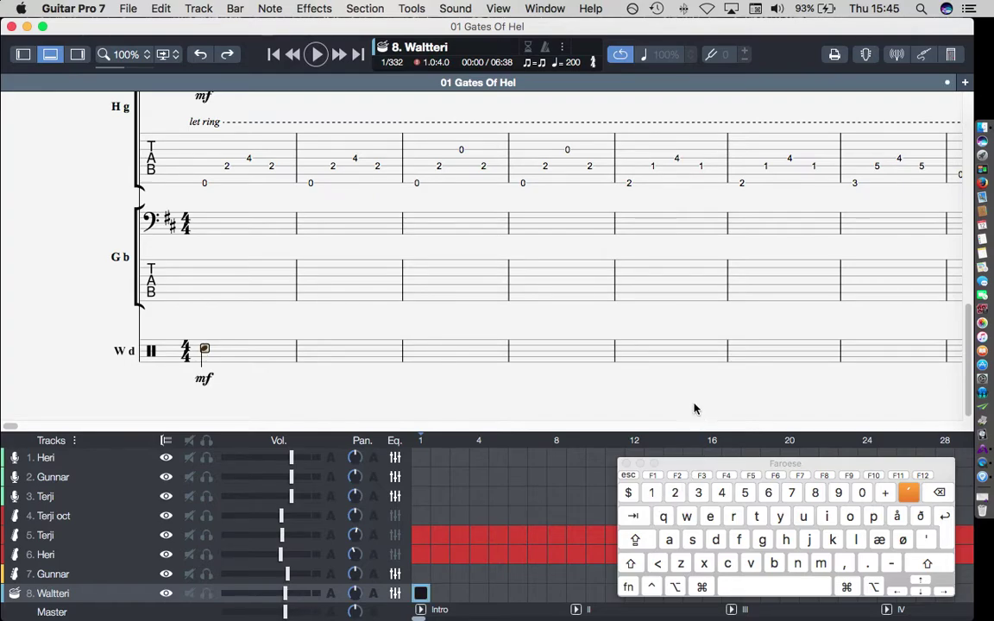
{"action": "key", "text": "1"}
{"action": "key", "text": "shift+Left"}
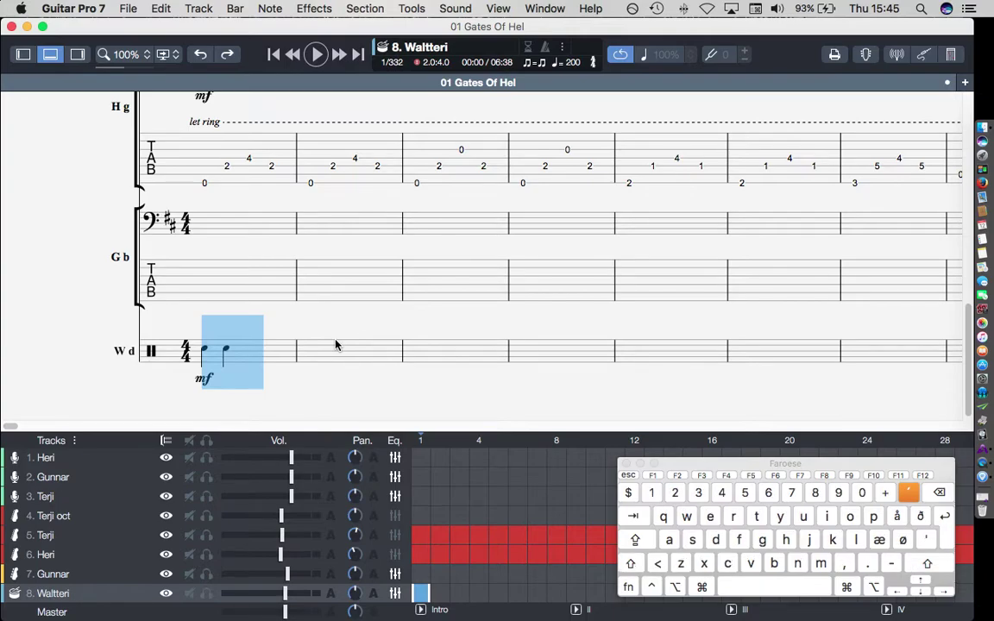
{"action": "key", "text": "Delete"}
{"action": "scroll", "coordinate": [393, 361], "scroll_direction": "right", "scroll_amount": 2}
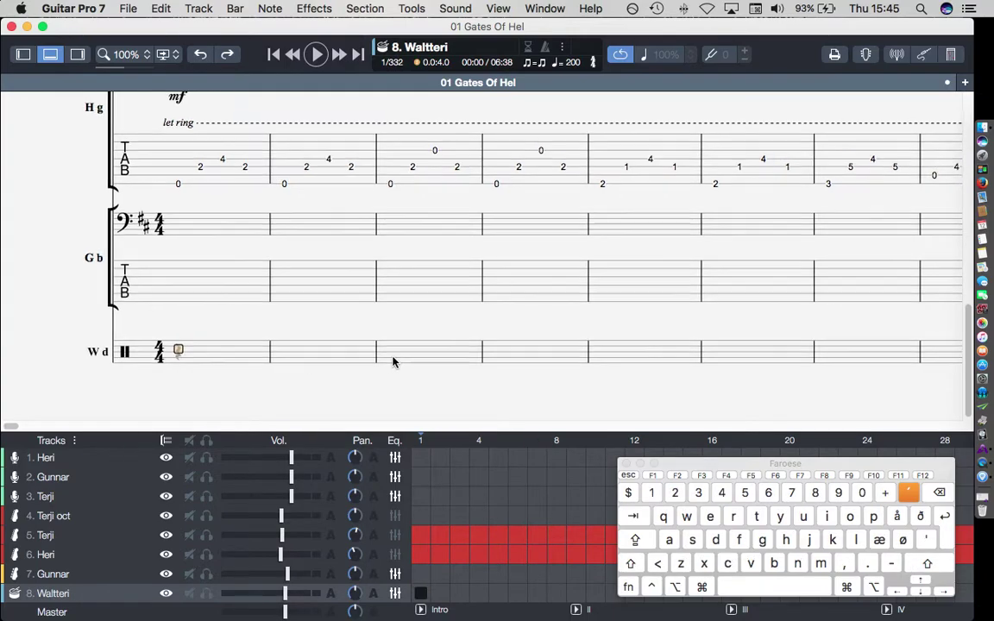
Step: Display the score in the Page - Vertical view and keep the keyboard viewer clear of the notation
{"action": "left_click_drag", "start_coordinate": [751, 466], "coordinate": [626, 247]}
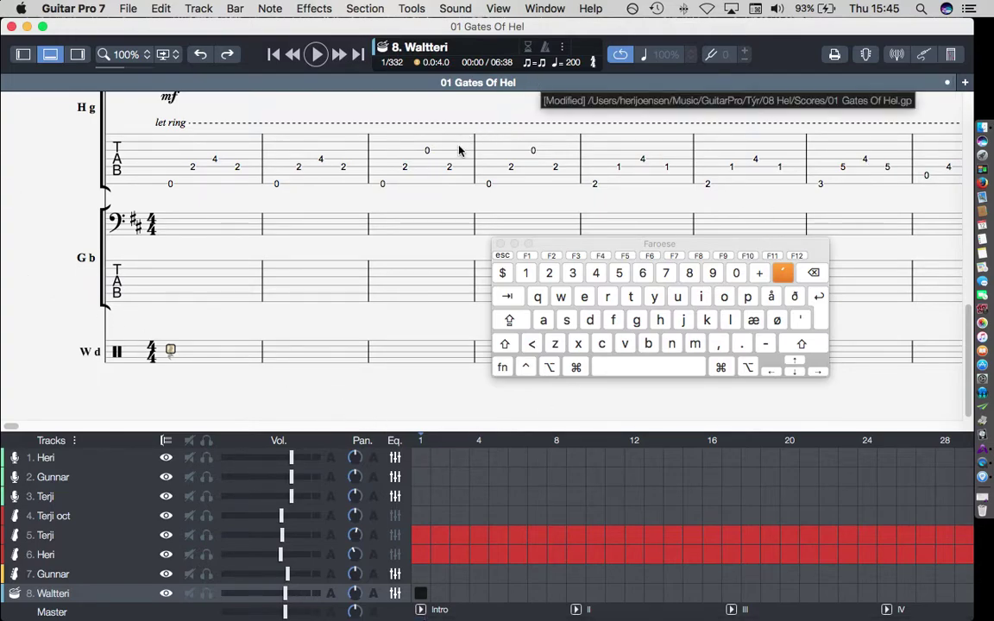
{"action": "left_click", "coordinate": [499, 9]}
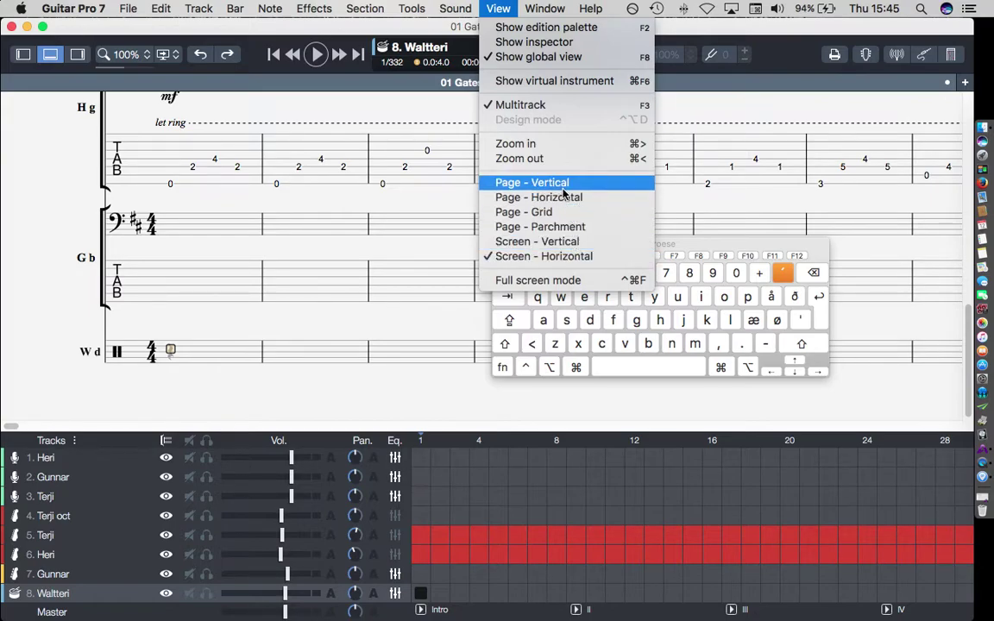
{"action": "left_click", "coordinate": [518, 182]}
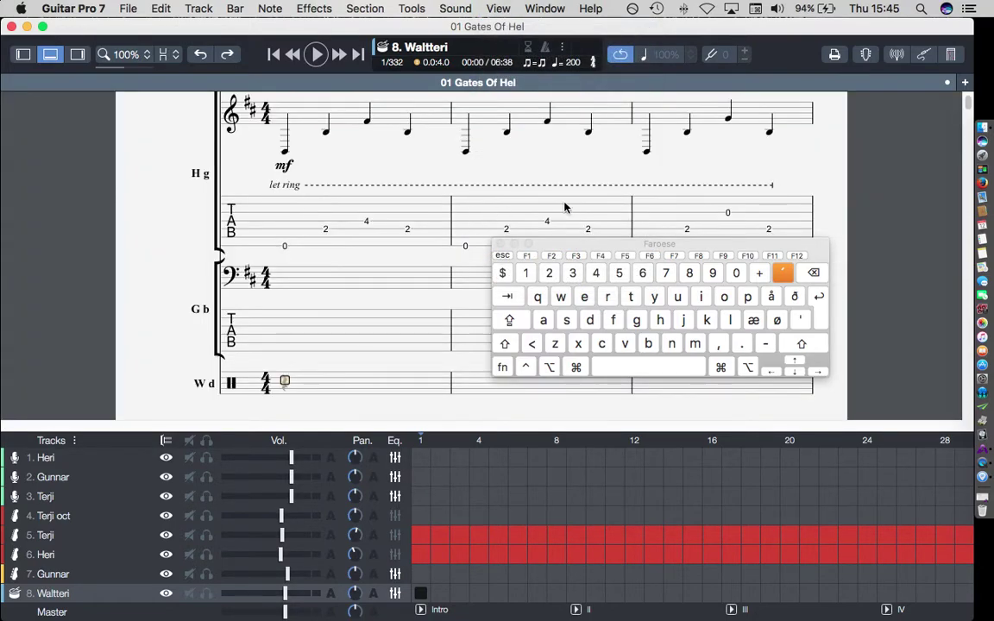
{"action": "scroll", "coordinate": [565, 207], "scroll_direction": "down", "scroll_amount": 5}
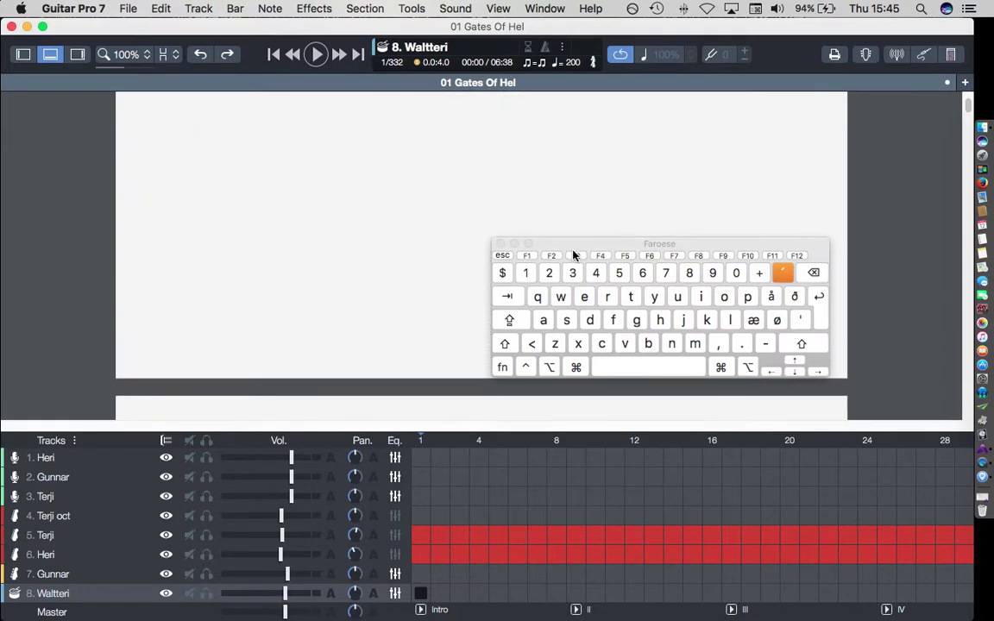
{"action": "left_click_drag", "start_coordinate": [575, 244], "coordinate": [688, 468]}
{"action": "scroll", "coordinate": [524, 225], "scroll_direction": "up", "scroll_amount": 10}
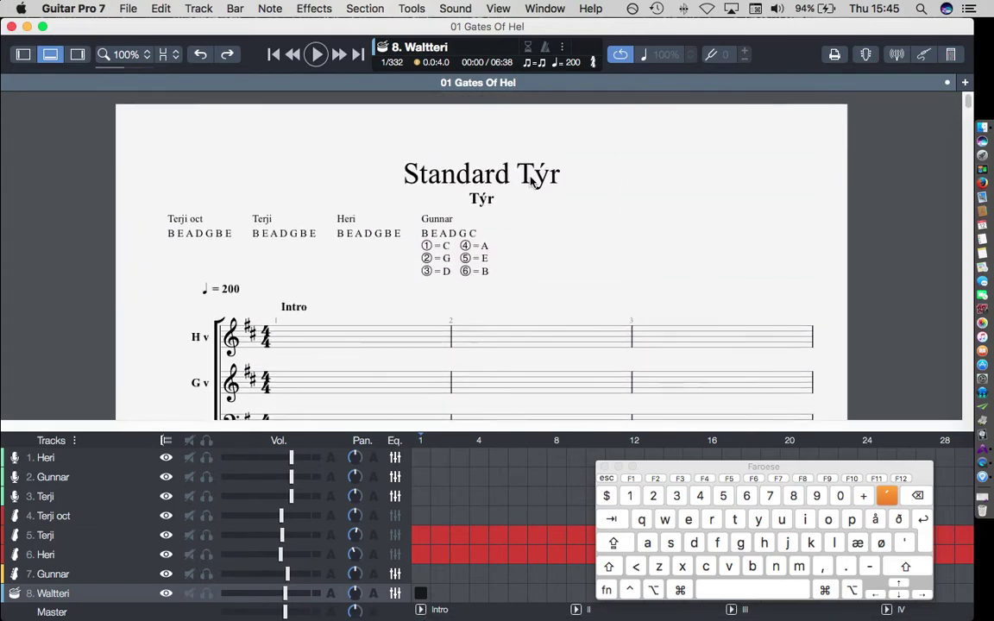
Step: Display the score in the Screen - Vertical view and look through its systems
{"action": "left_click", "coordinate": [500, 8]}
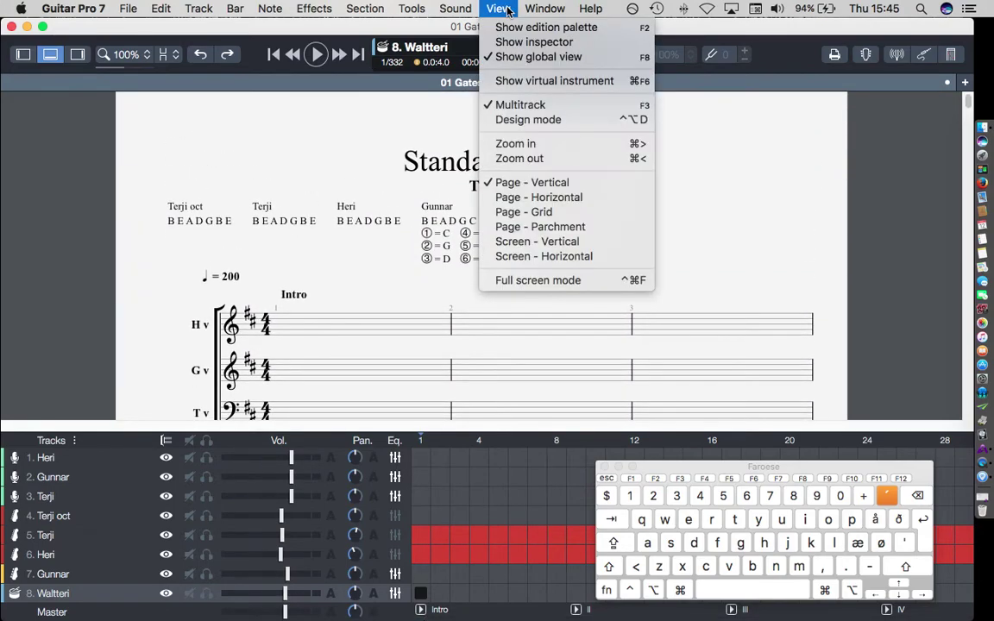
{"action": "left_click", "coordinate": [554, 242]}
{"action": "scroll", "coordinate": [557, 251], "scroll_direction": "down", "scroll_amount": 5}
{"action": "scroll", "coordinate": [557, 251], "scroll_direction": "down", "scroll_amount": 10}
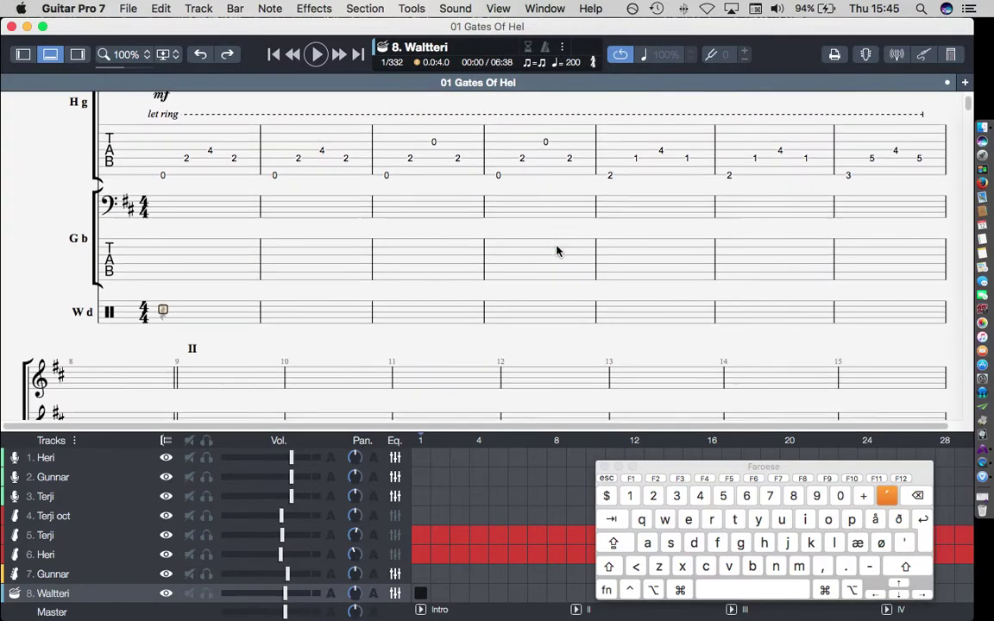
{"action": "scroll", "coordinate": [556, 251], "scroll_direction": "down", "scroll_amount": 10}
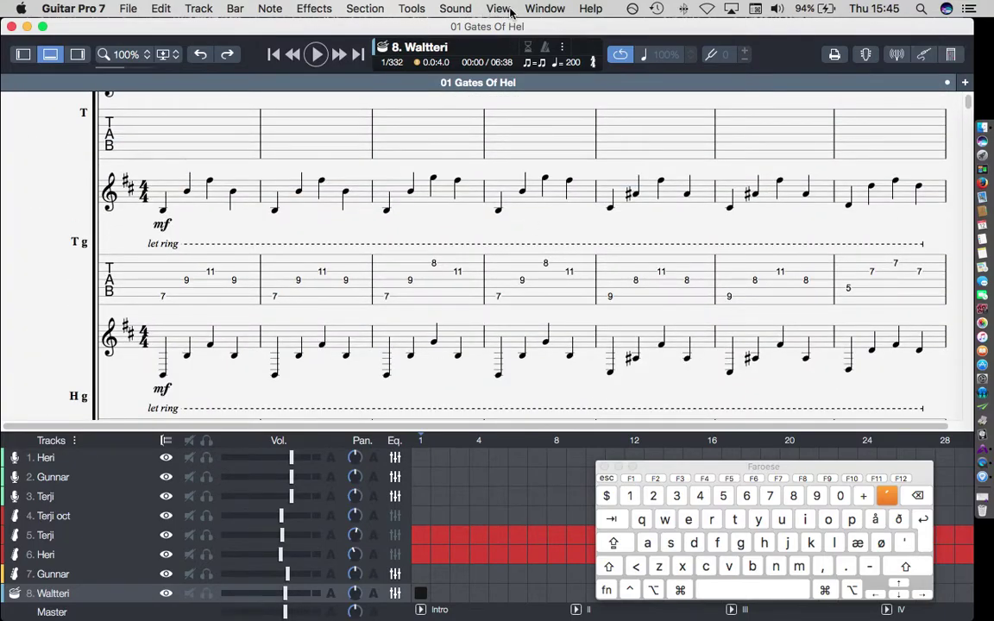
Step: Set the score display to Screen - Horizontal and return to the drum staff at bar 1
{"action": "left_click", "coordinate": [510, 12]}
{"action": "left_click", "coordinate": [565, 260]}
{"action": "scroll", "coordinate": [604, 264], "scroll_direction": "right", "scroll_amount": 10}
{"action": "scroll", "coordinate": [656, 266], "scroll_direction": "right", "scroll_amount": 10}
{"action": "scroll", "coordinate": [656, 266], "scroll_direction": "left", "scroll_amount": 6}
{"action": "scroll", "coordinate": [655, 265], "scroll_direction": "left", "scroll_amount": 10}
{"action": "scroll", "coordinate": [388, 260], "scroll_direction": "down", "scroll_amount": 6}
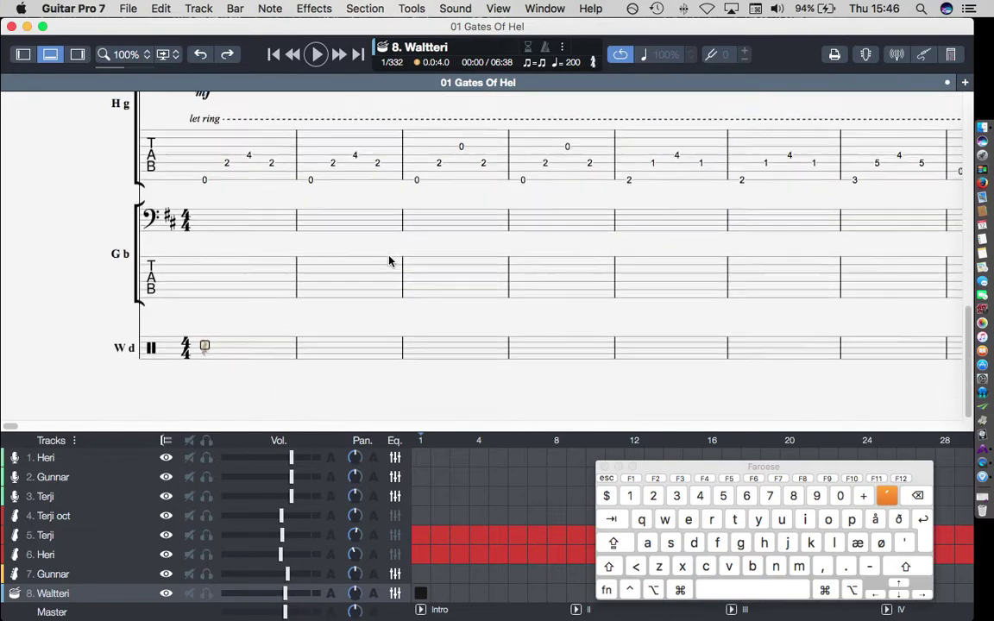
Step: Turn off the multitrack display so only the drum track is shown, and set the zoom to 150%
{"action": "scroll", "coordinate": [388, 260], "scroll_direction": "up", "scroll_amount": 8}
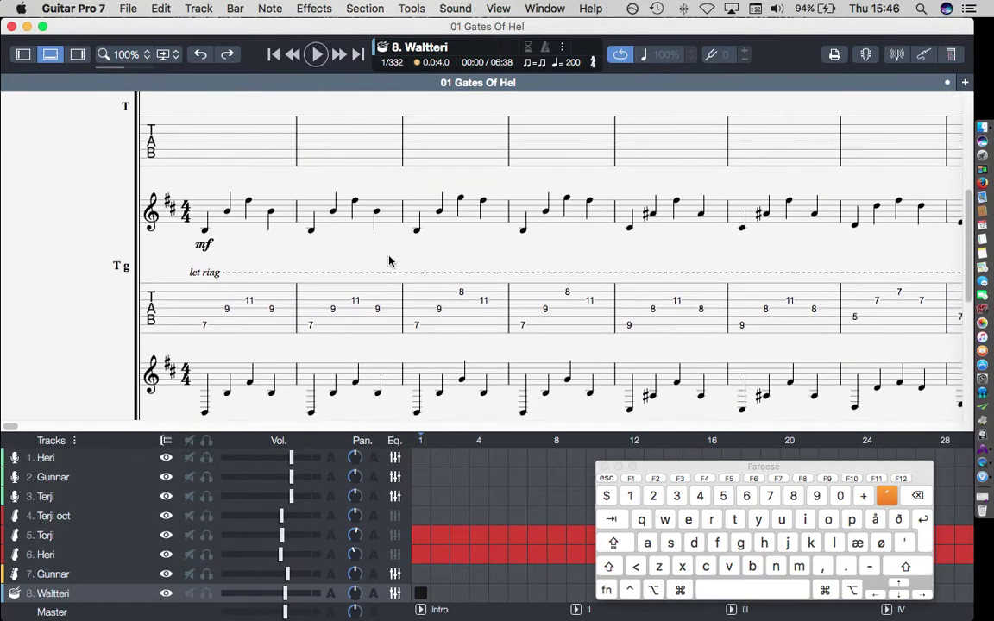
{"action": "scroll", "coordinate": [388, 261], "scroll_direction": "up", "scroll_amount": 8}
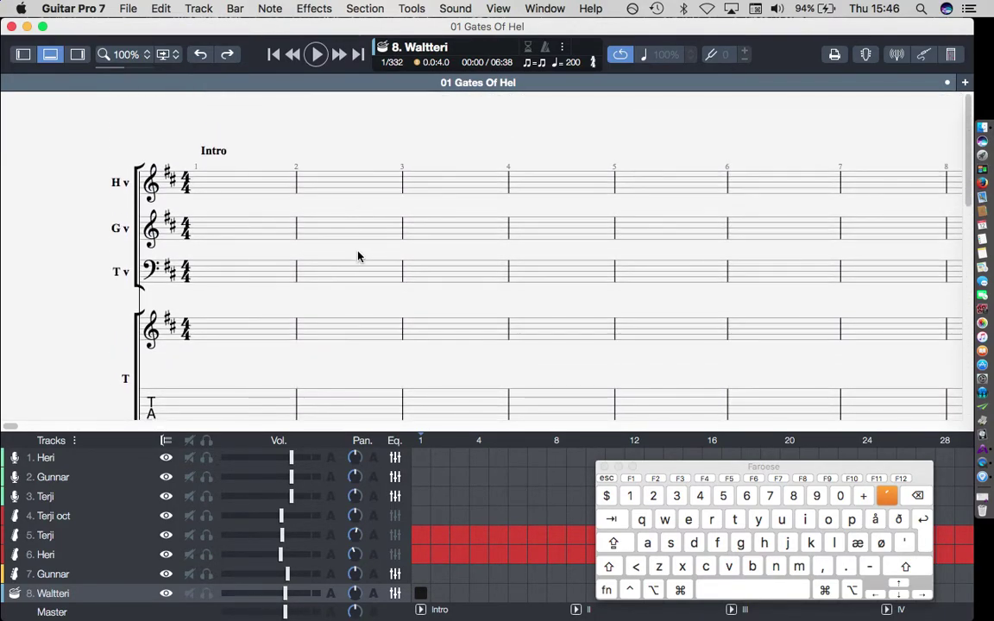
{"action": "scroll", "coordinate": [357, 256], "scroll_direction": "down", "scroll_amount": 8}
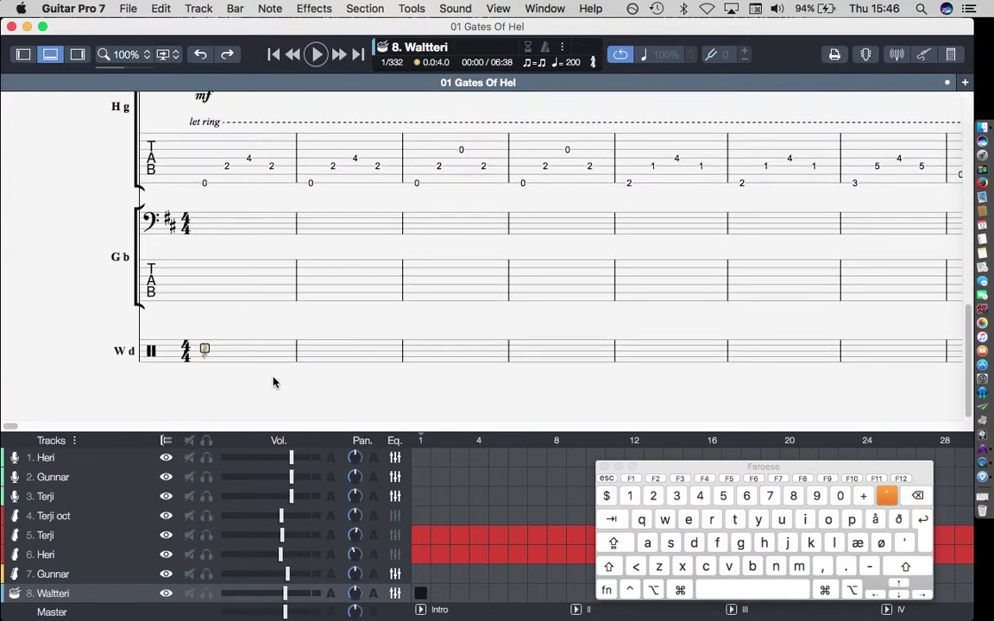
{"action": "left_click", "coordinate": [167, 443]}
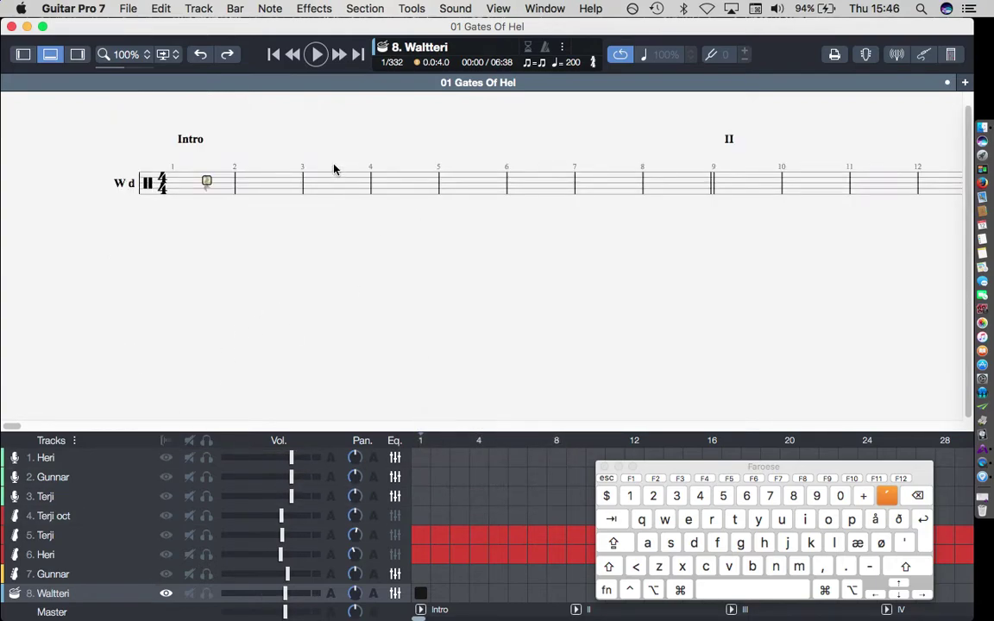
{"action": "left_click", "coordinate": [125, 54]}
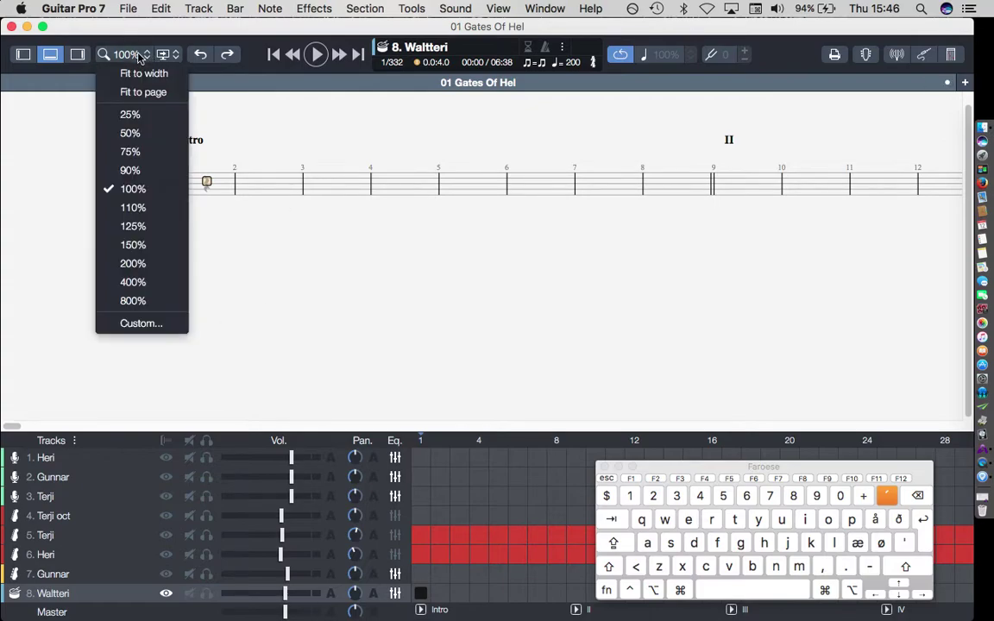
{"action": "left_click", "coordinate": [153, 245]}
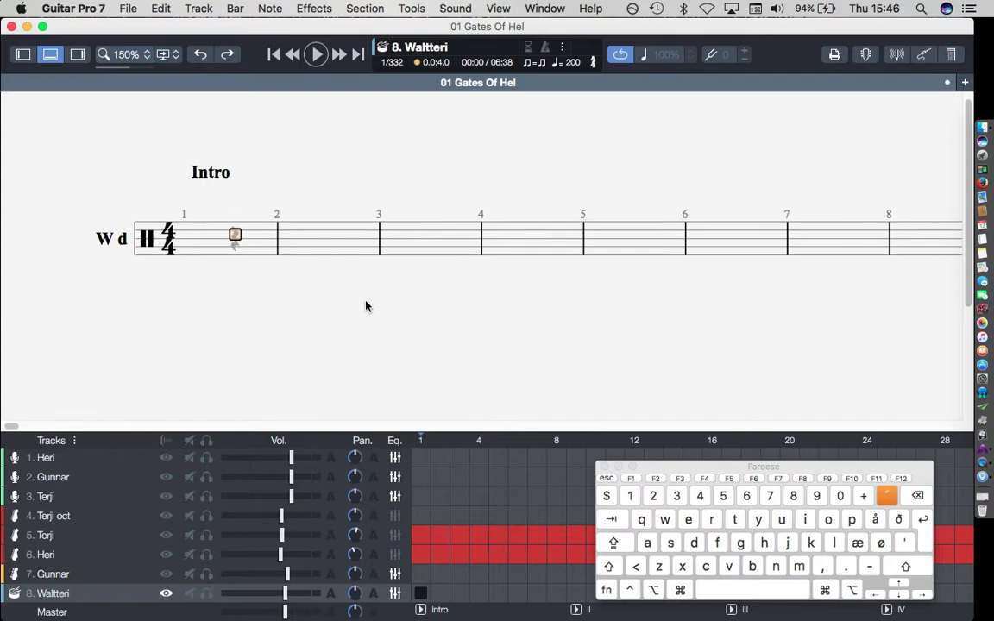
{"action": "left_click", "coordinate": [134, 55]}
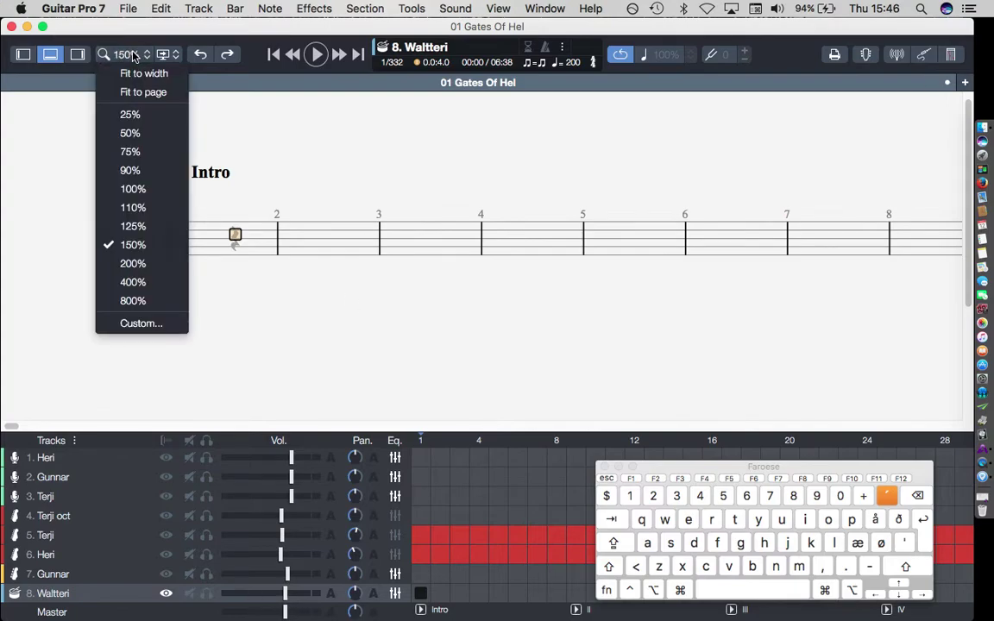
{"action": "left_click", "coordinate": [157, 246]}
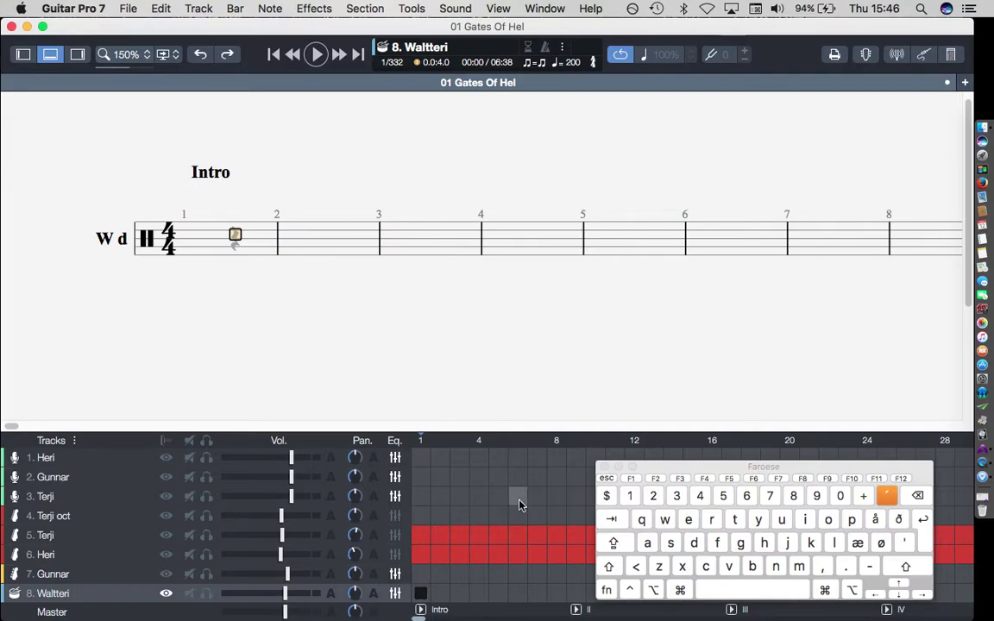
Step: Move the keyboard viewer off the bar timeline and display guitar track 6 at bar 1
{"action": "left_click_drag", "start_coordinate": [656, 473], "coordinate": [526, 264]}
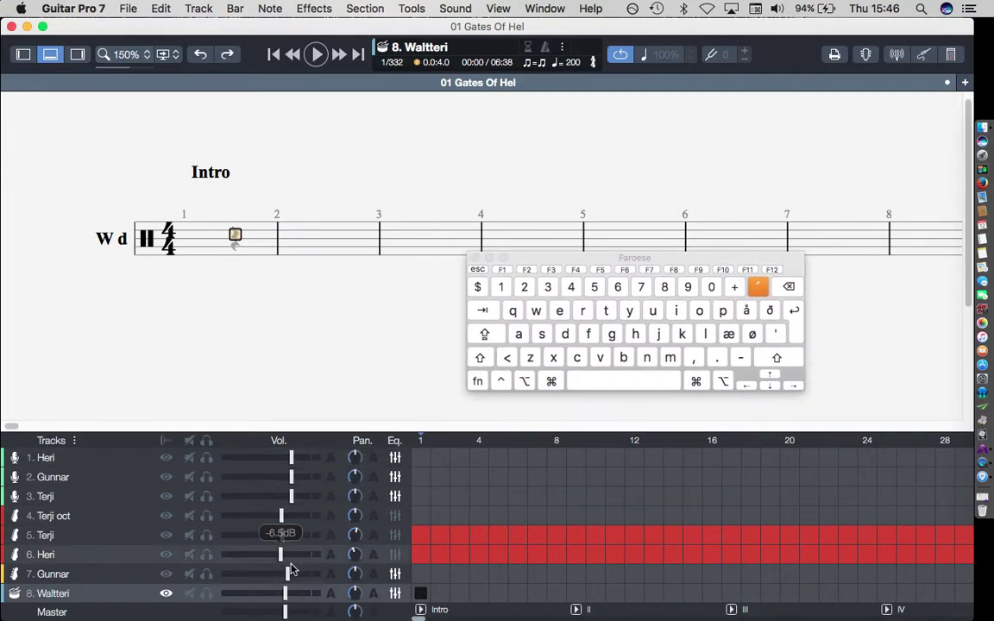
{"action": "mouse_move", "coordinate": [284, 535]}
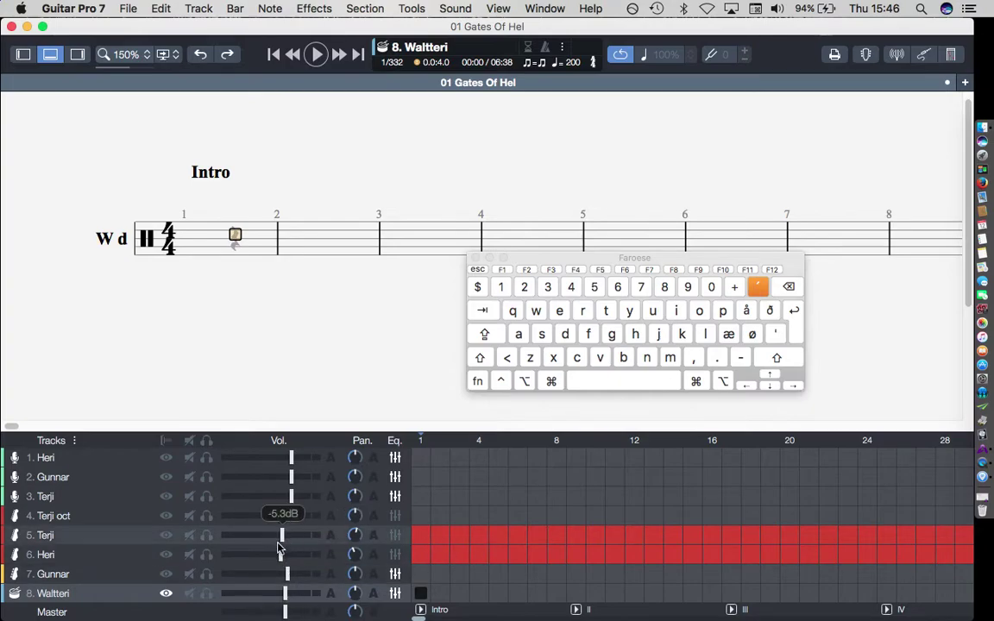
{"action": "left_click", "coordinate": [422, 557]}
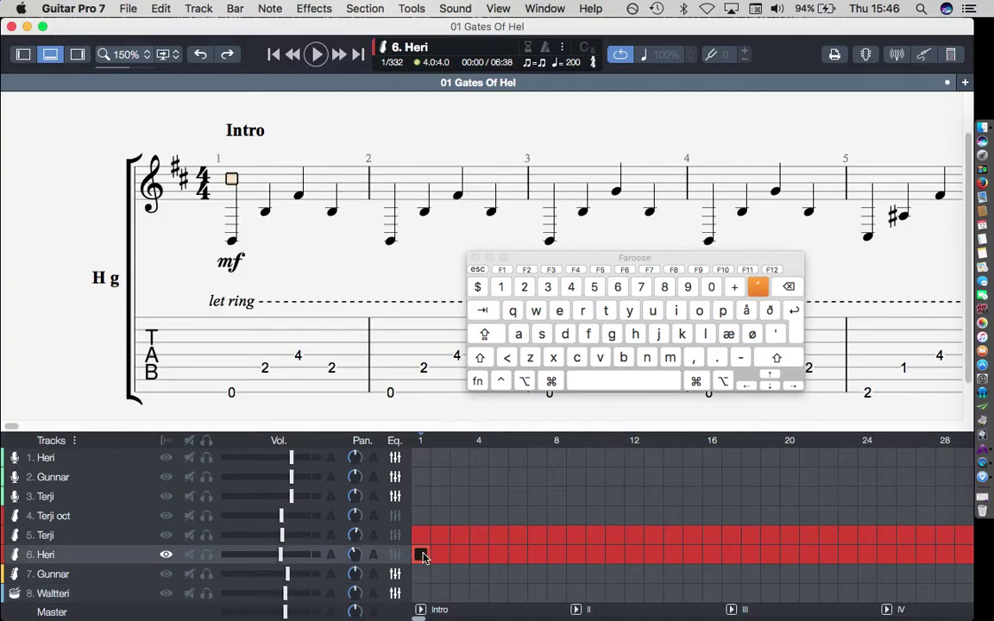
Step: Jump to bar 65 of the drum track and bar 70 of the bass track, and hide the global view
{"action": "scroll", "coordinate": [618, 548], "scroll_direction": "right", "scroll_amount": 10}
{"action": "scroll", "coordinate": [618, 548], "scroll_direction": "right", "scroll_amount": 4}
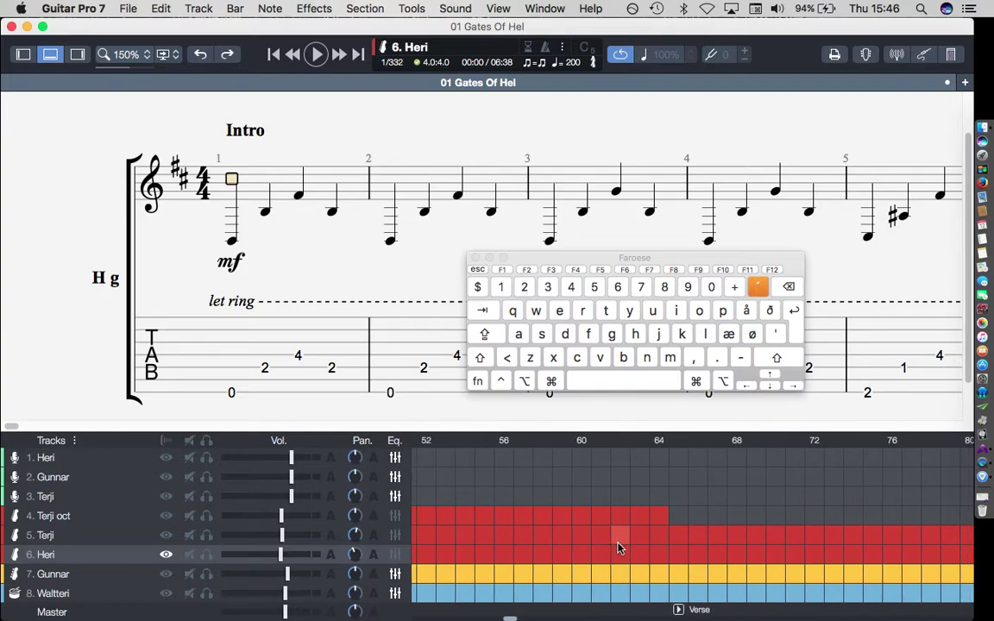
{"action": "left_click", "coordinate": [613, 594]}
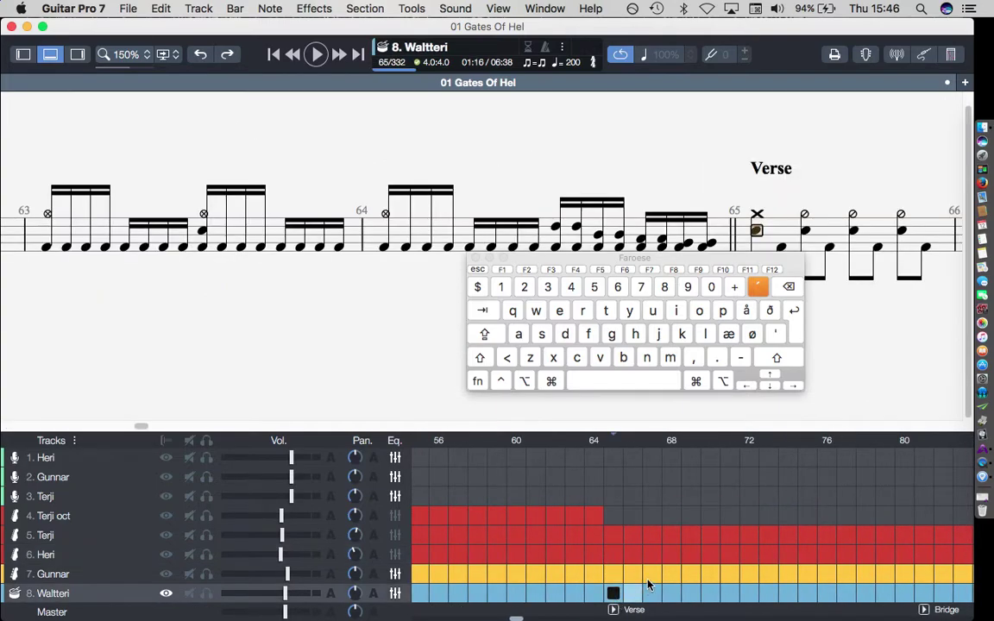
{"action": "left_click", "coordinate": [715, 576]}
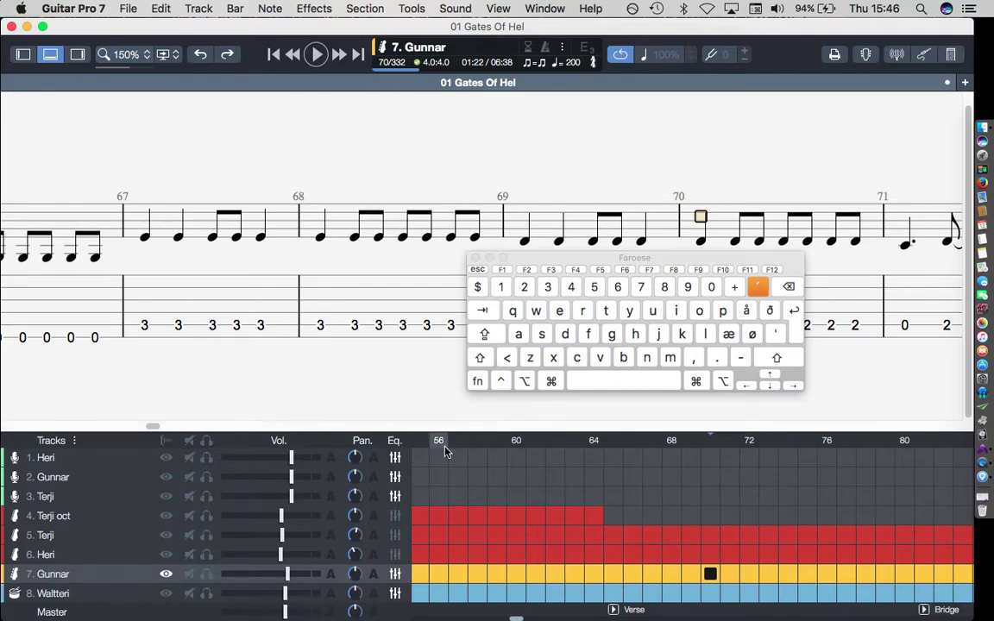
{"action": "left_click", "coordinate": [51, 58]}
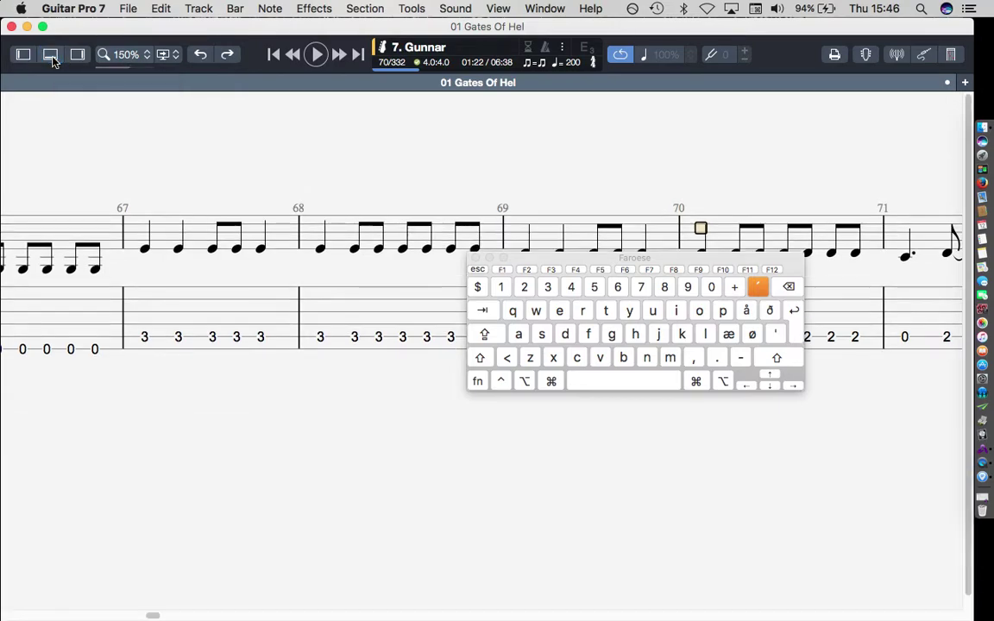
Step: Move the keyboard viewer clear of the staves and return to bar 1 of the bass track
{"action": "left_click_drag", "start_coordinate": [536, 260], "coordinate": [701, 438]}
{"action": "scroll", "coordinate": [488, 392], "scroll_direction": "left", "scroll_amount": 20}
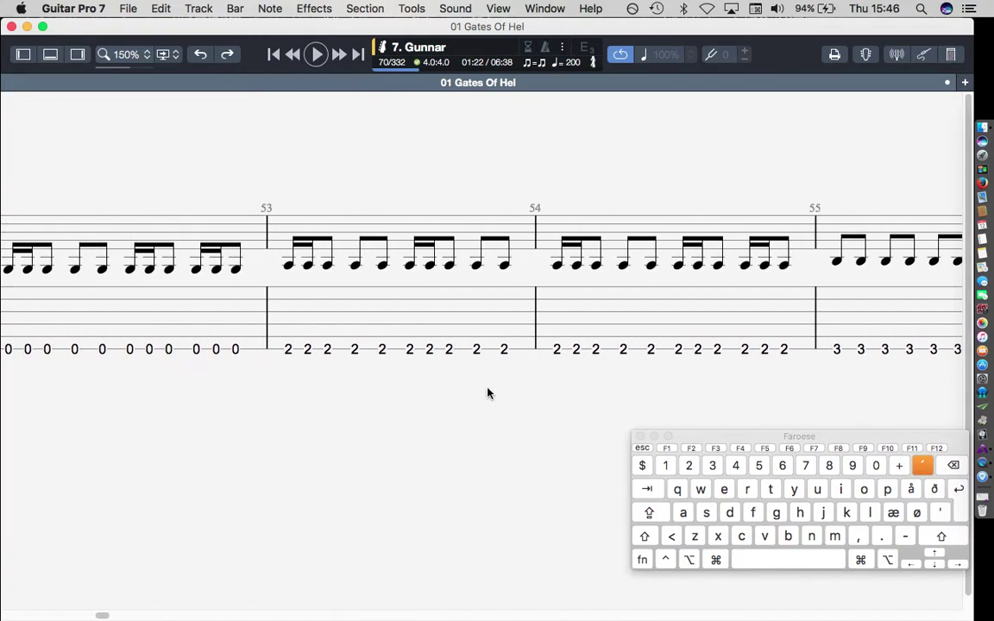
{"action": "scroll", "coordinate": [488, 393], "scroll_direction": "left", "scroll_amount": 15}
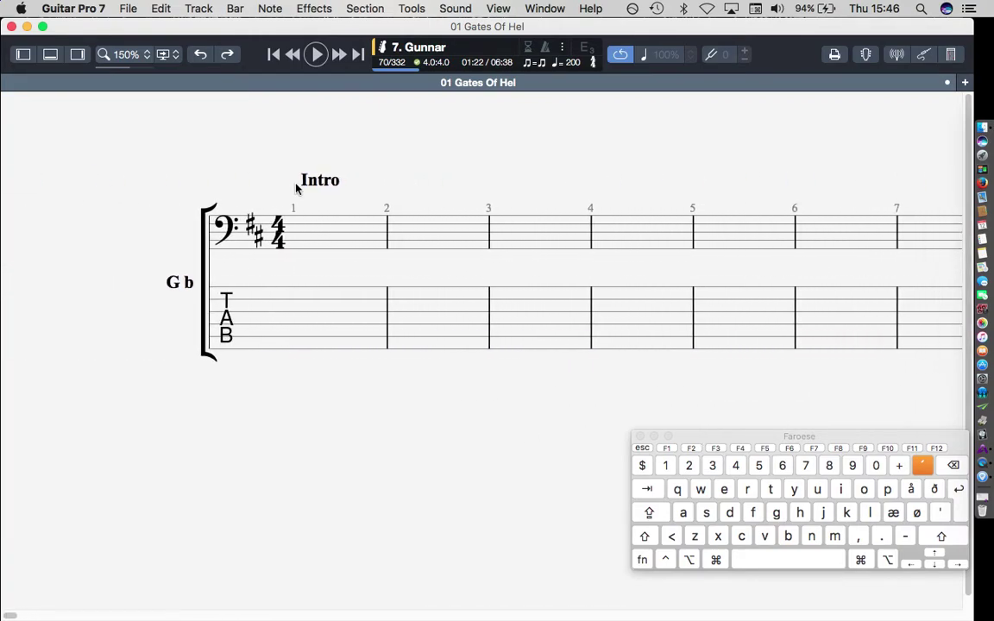
Step: Show the global view and rename drum track 8 with the new drummer's first name
{"action": "left_click", "coordinate": [50, 54]}
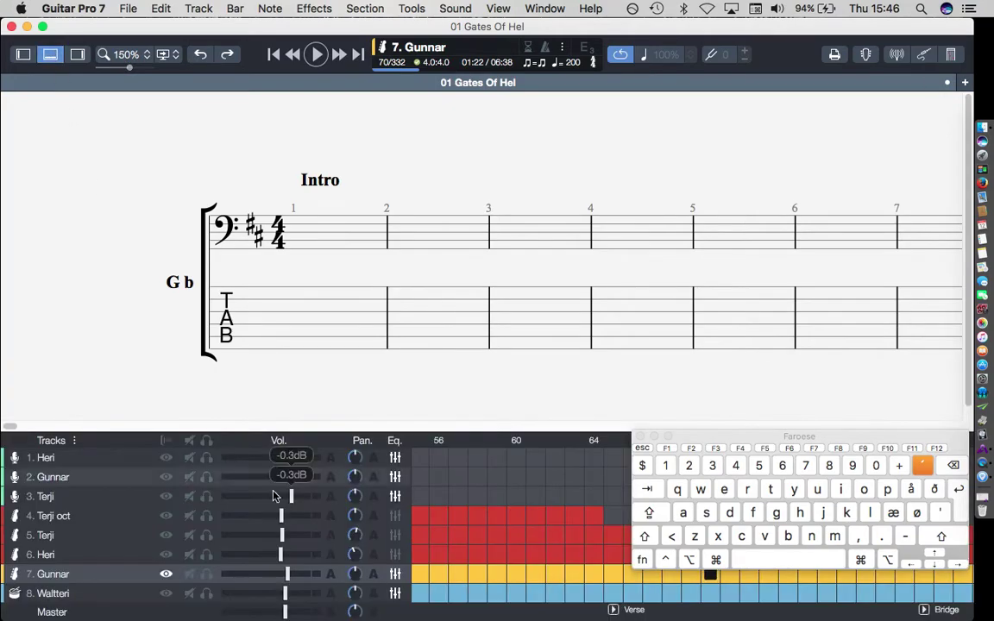
{"action": "left_click", "coordinate": [102, 594]}
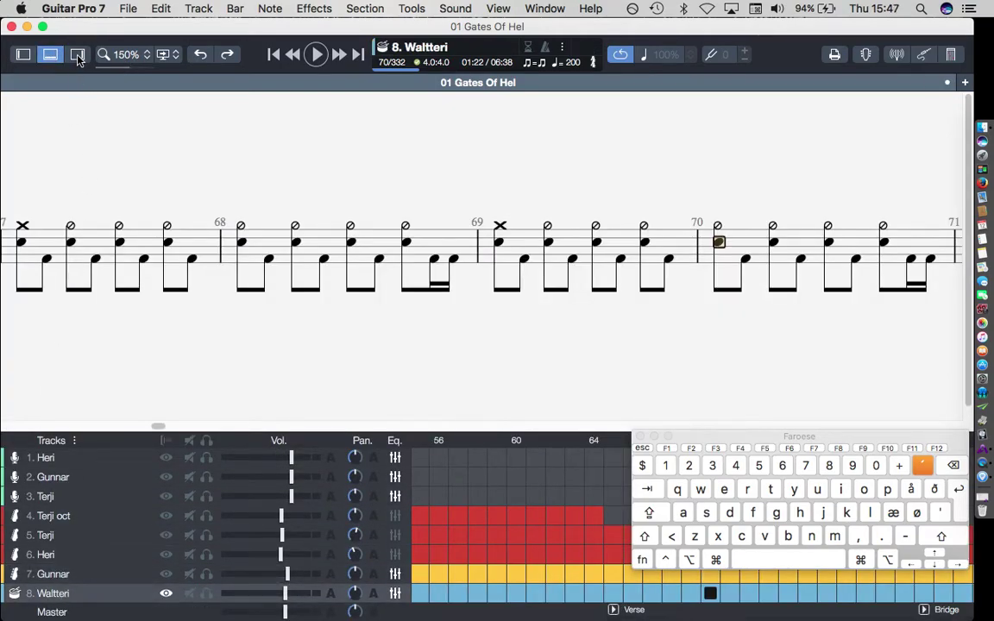
{"action": "key", "text": "super+i"}
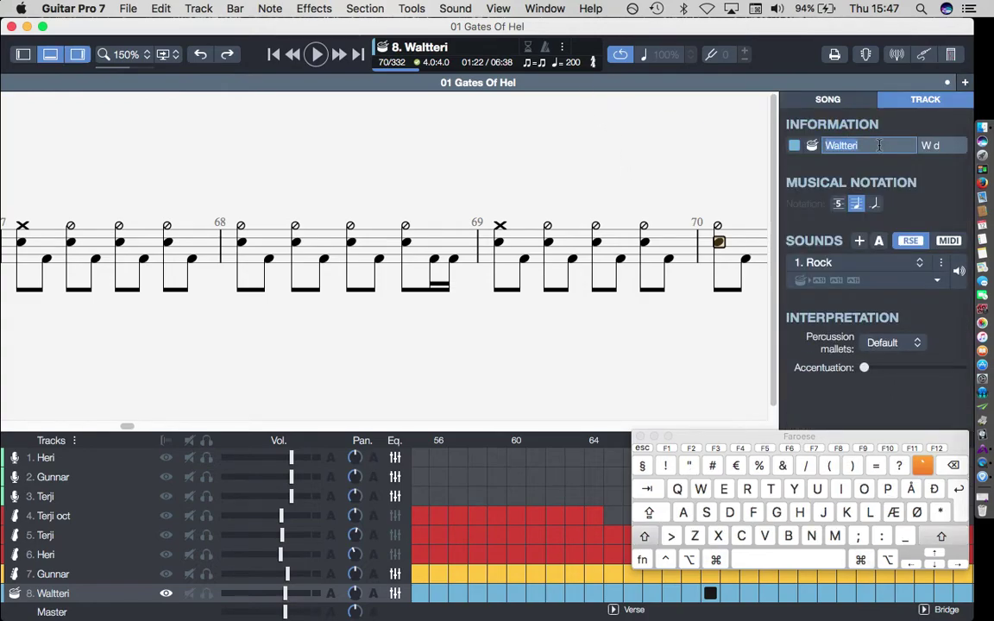
{"action": "type", "text": "Tadeusz"}
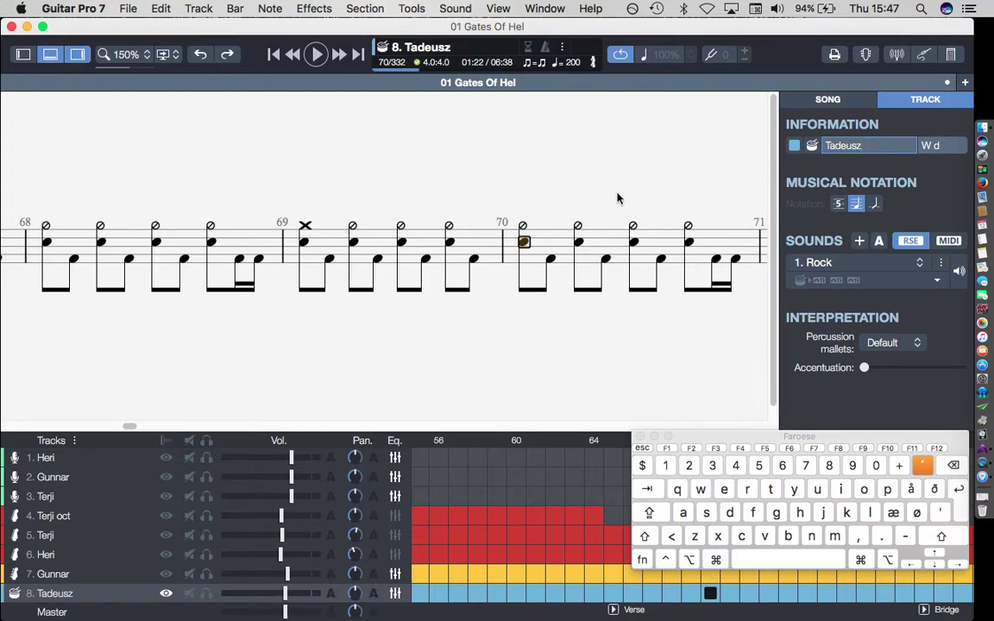
{"action": "left_click", "coordinate": [617, 198]}
{"action": "left_click", "coordinate": [78, 55]}
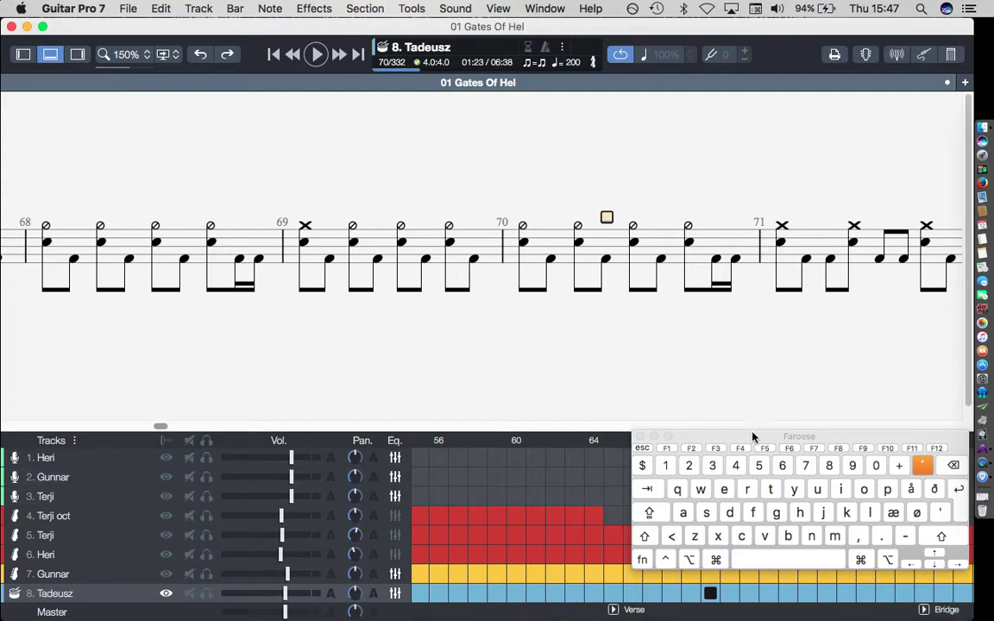
Step: Reposition the keyboard viewer over the bar timeline and jump to bar 57 of guitar track 6
{"action": "left_click_drag", "start_coordinate": [753, 439], "coordinate": [679, 468]}
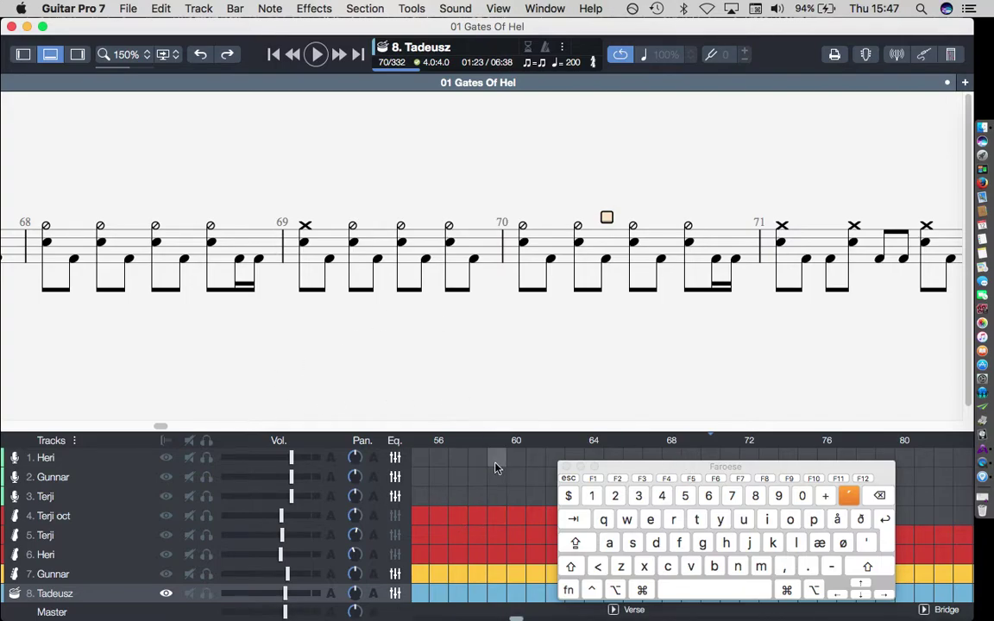
{"action": "left_click_drag", "start_coordinate": [628, 470], "coordinate": [681, 464]}
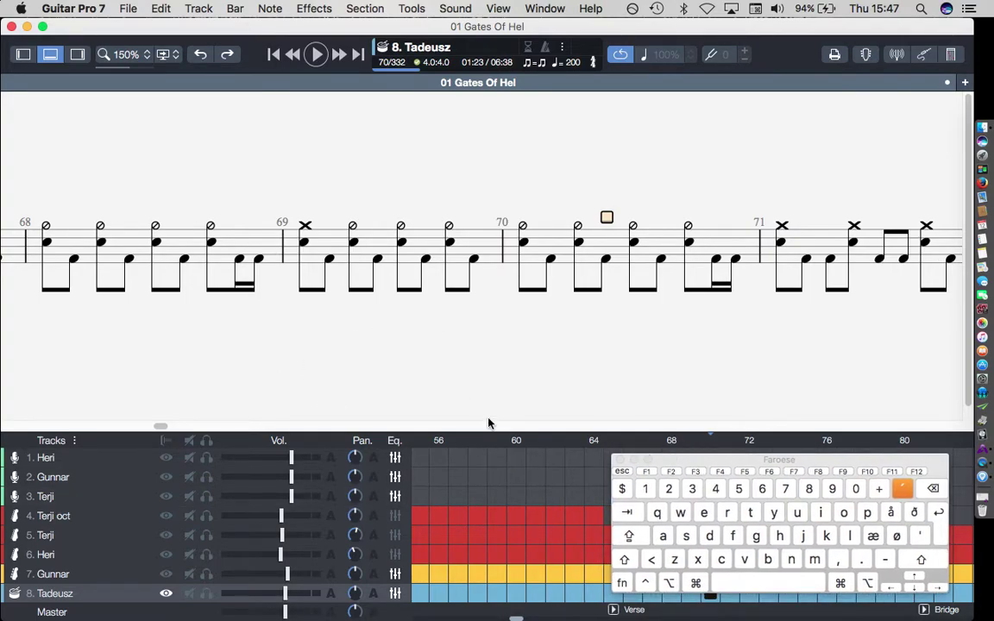
{"action": "left_click", "coordinate": [457, 559]}
Step: Browse the bar timeline, shift the keyboard viewer slightly, and jump to bar 31 of the drum track
{"action": "scroll", "coordinate": [458, 560], "scroll_direction": "left", "scroll_amount": 10}
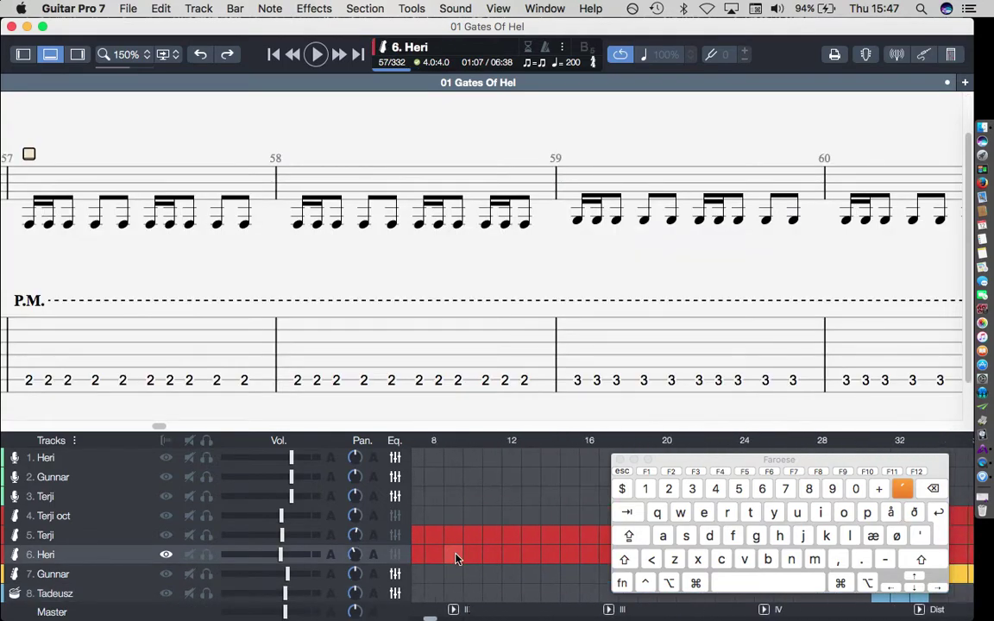
{"action": "scroll", "coordinate": [458, 559], "scroll_direction": "right", "scroll_amount": 10}
{"action": "scroll", "coordinate": [457, 559], "scroll_direction": "left", "scroll_amount": 10}
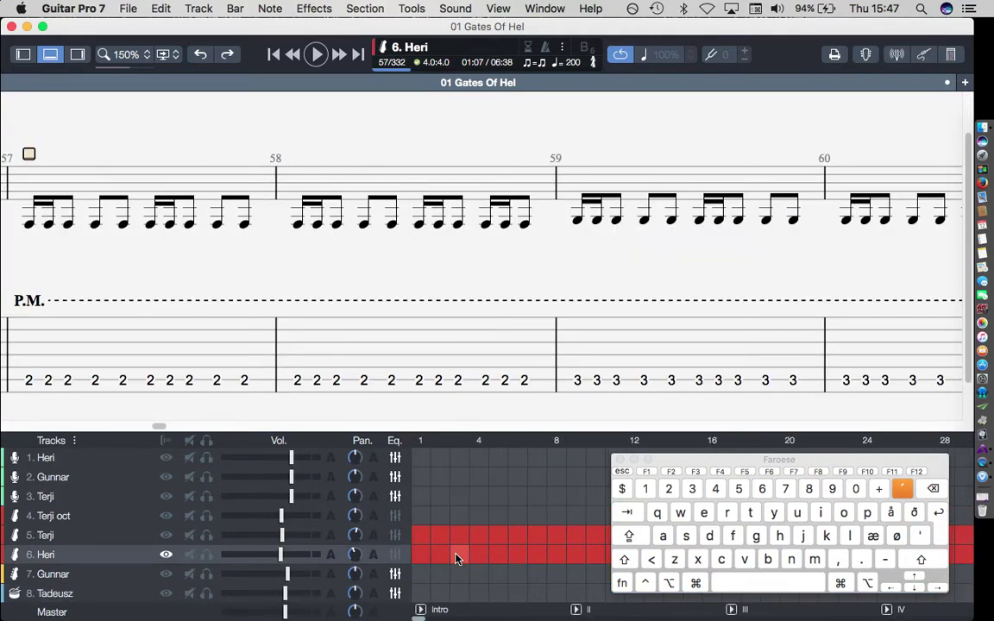
{"action": "scroll", "coordinate": [457, 559], "scroll_direction": "right", "scroll_amount": 10}
{"action": "left_click_drag", "start_coordinate": [703, 464], "coordinate": [721, 467]}
{"action": "scroll", "coordinate": [485, 562], "scroll_direction": "left", "scroll_amount": 2}
{"action": "scroll", "coordinate": [485, 563], "scroll_direction": "left", "scroll_amount": 2}
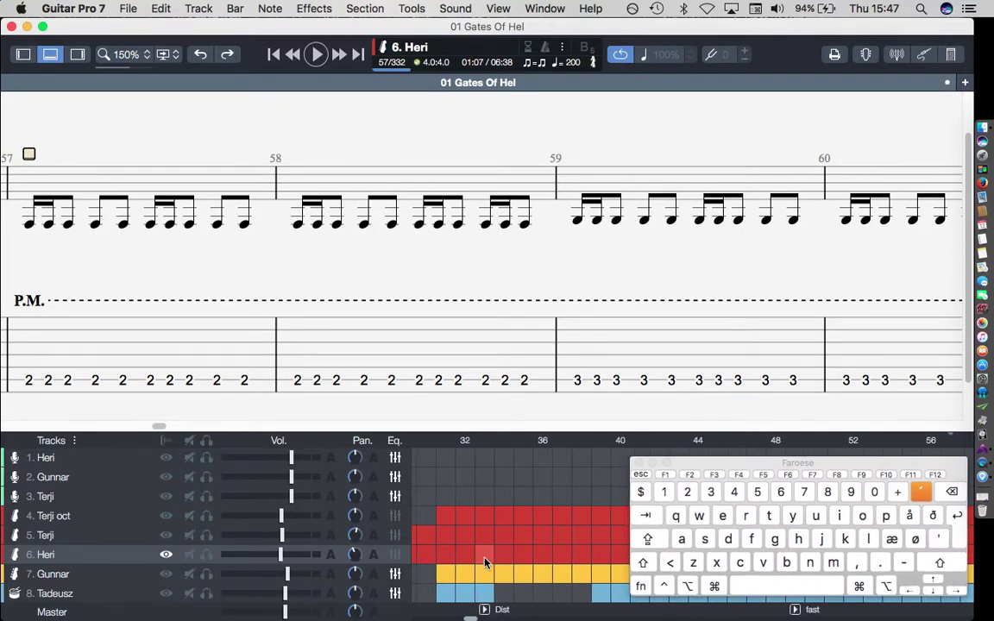
{"action": "left_click", "coordinate": [436, 594]}
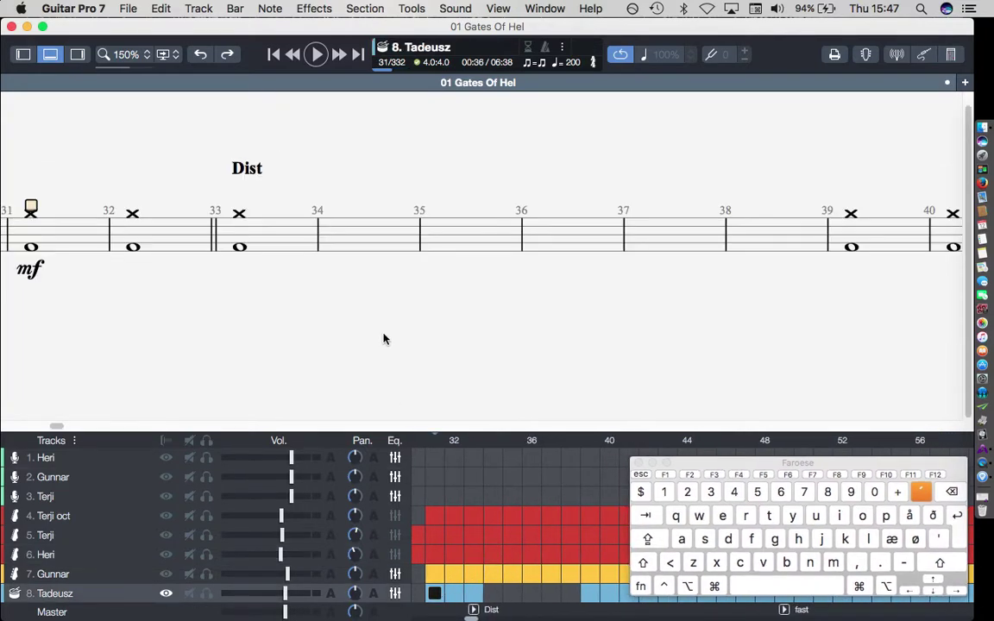
Step: Return to bar 1 of the drum track and move the cursor between bars 1 and 2
{"action": "scroll", "coordinate": [384, 339], "scroll_direction": "left", "scroll_amount": 3}
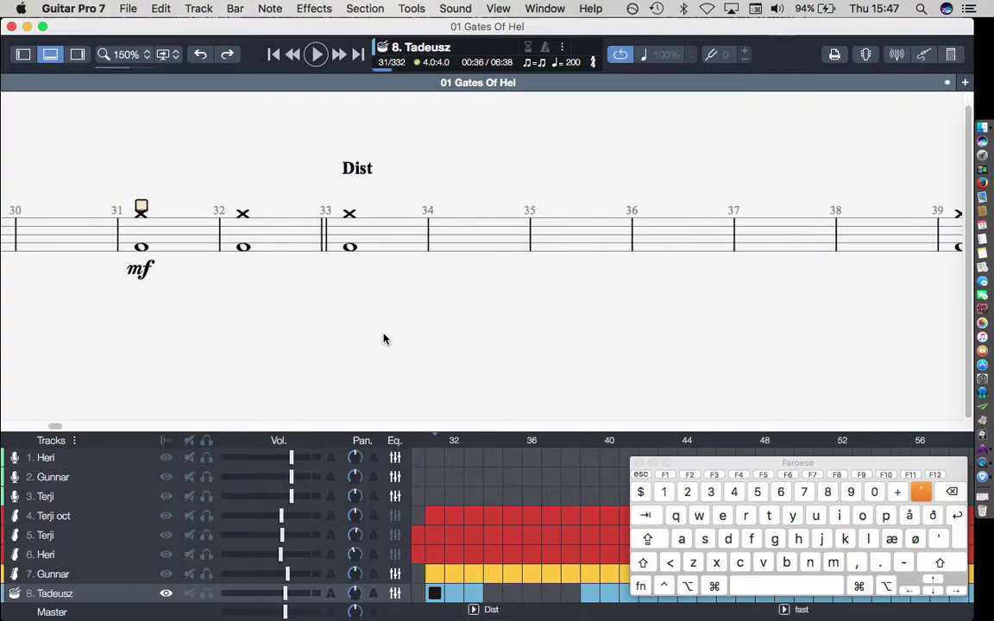
{"action": "scroll", "coordinate": [385, 339], "scroll_direction": "left", "scroll_amount": 10}
{"action": "scroll", "coordinate": [385, 339], "scroll_direction": "left", "scroll_amount": 15}
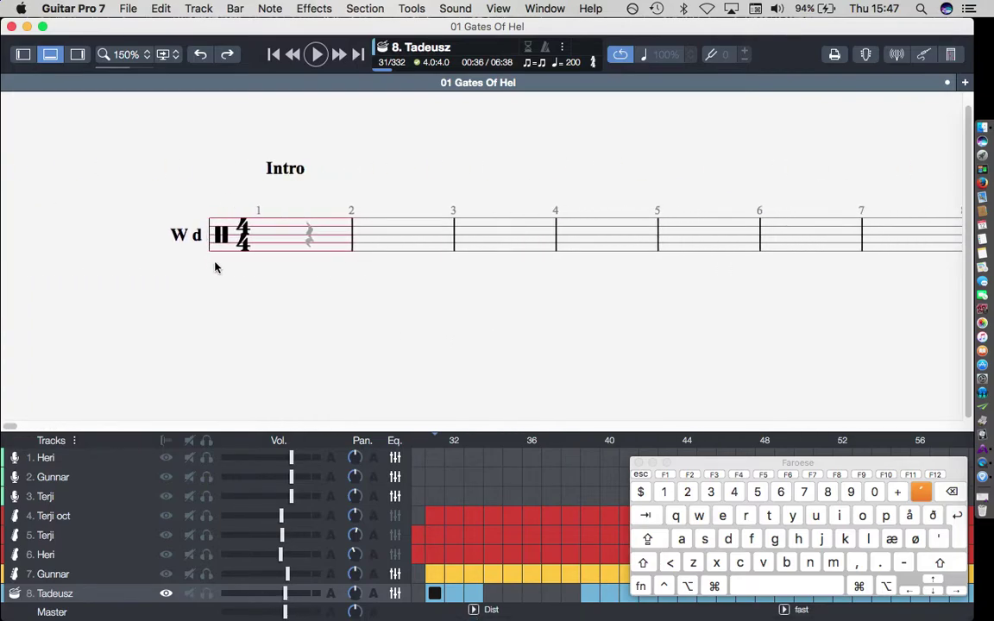
{"action": "left_click", "coordinate": [310, 239]}
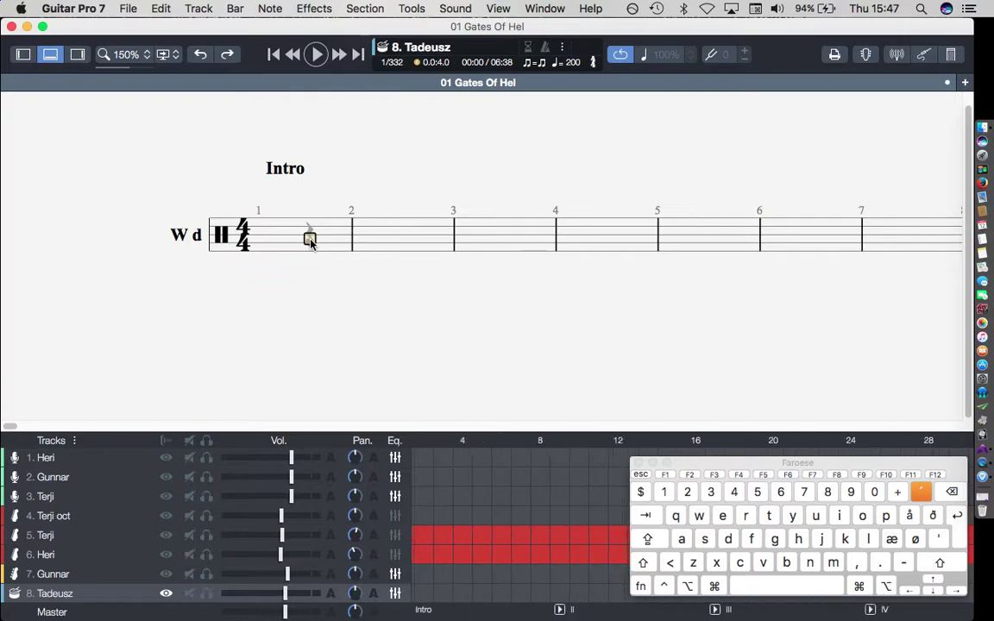
{"action": "key", "text": "Right"}
{"action": "key", "text": "Left"}
{"action": "key", "text": "Right"}
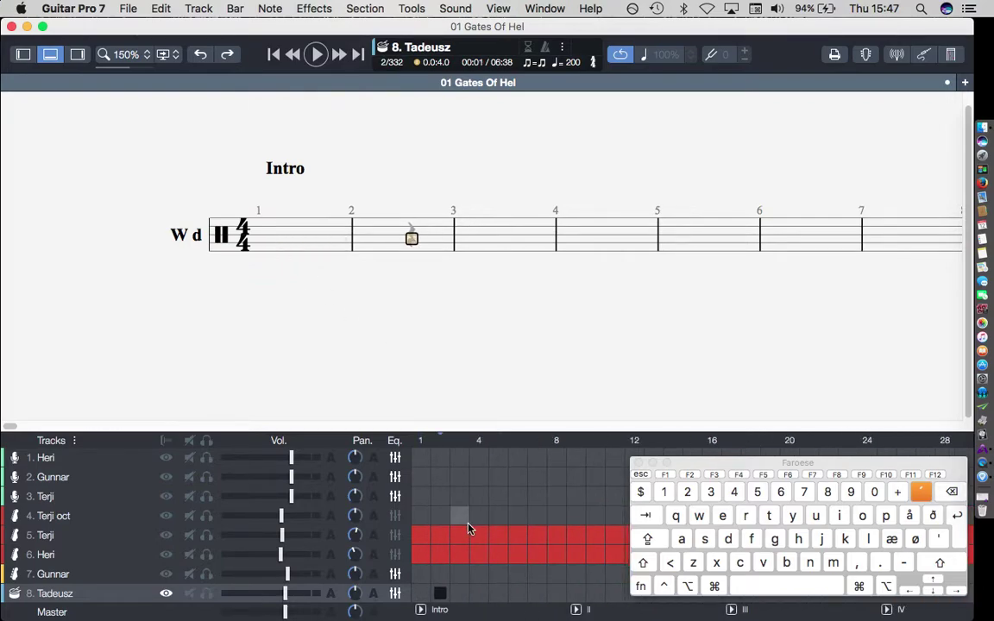
Step: Jump to bar 31 of the drum track, and place the cursor in the empty bar 25 at section IV
{"action": "scroll", "coordinate": [469, 561], "scroll_direction": "right", "scroll_amount": 10}
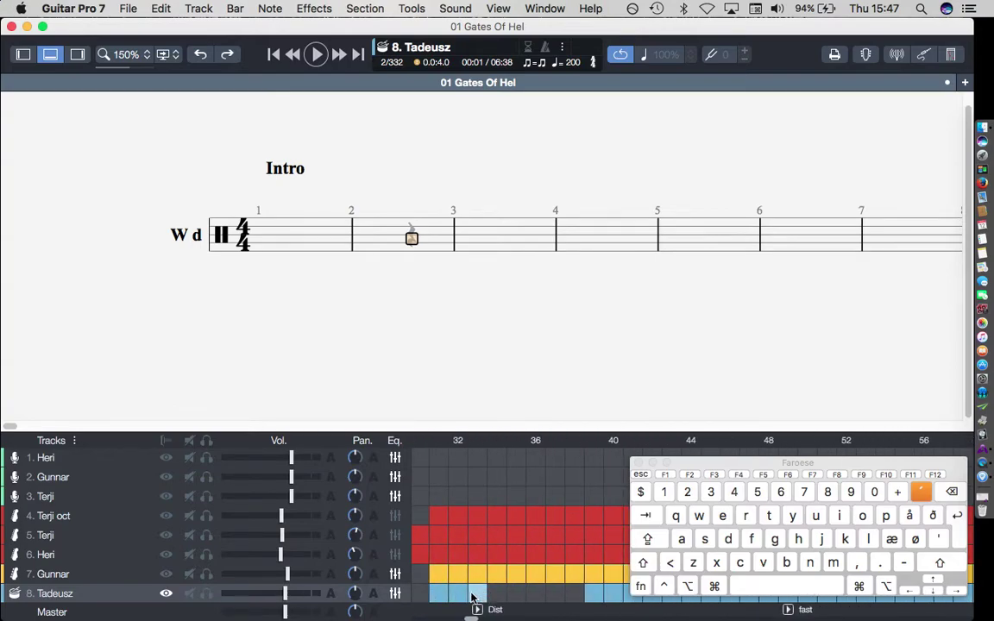
{"action": "left_click", "coordinate": [439, 596]}
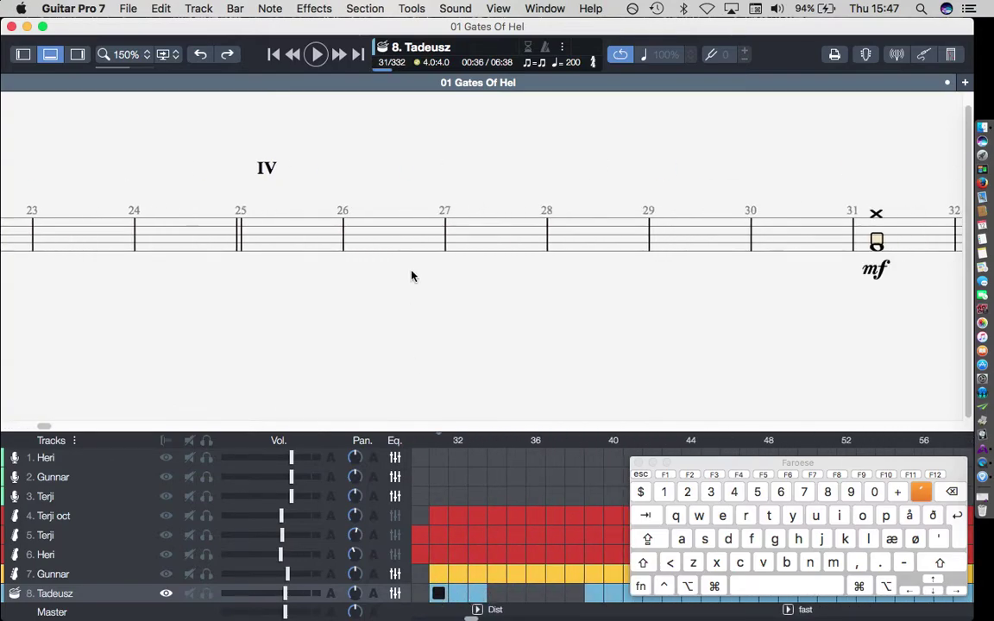
{"action": "scroll", "coordinate": [411, 276], "scroll_direction": "right", "scroll_amount": 3}
{"action": "scroll", "coordinate": [411, 276], "scroll_direction": "left", "scroll_amount": 5}
{"action": "scroll", "coordinate": [411, 276], "scroll_direction": "left", "scroll_amount": 1}
{"action": "scroll", "coordinate": [473, 552], "scroll_direction": "left", "scroll_amount": 3}
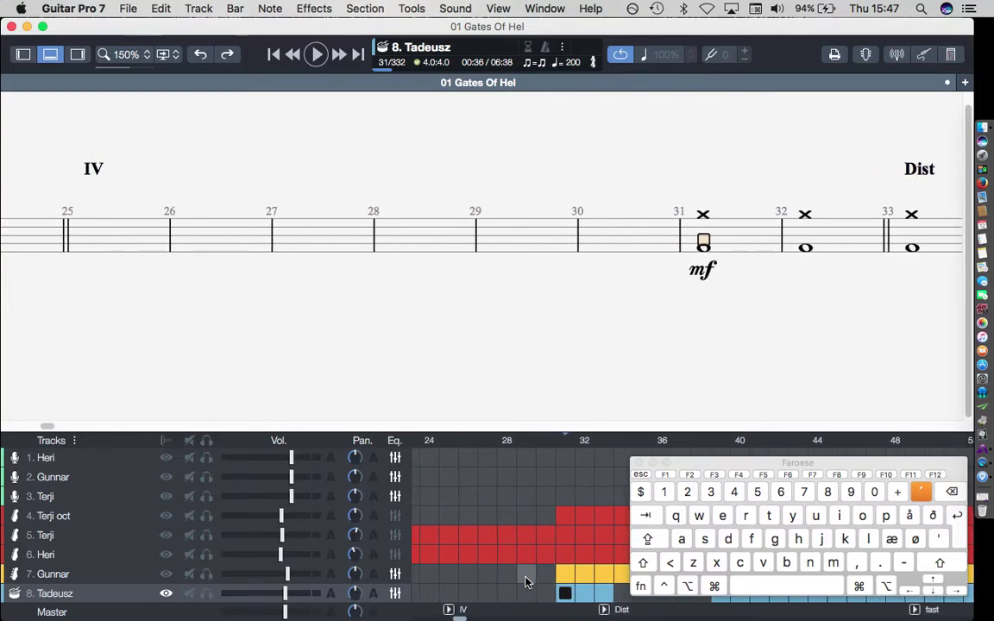
{"action": "left_click", "coordinate": [448, 593]}
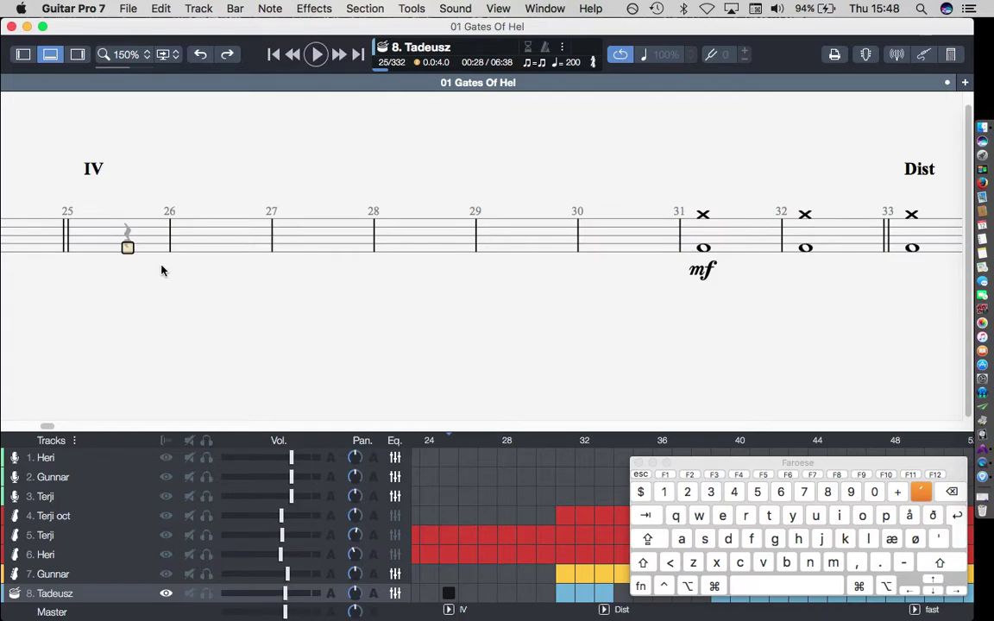
Step: Enter a quarter-note bass drum hit on beat 1 and a snare hit on beat 2 of bar 25
{"action": "key", "text": "super+z"}
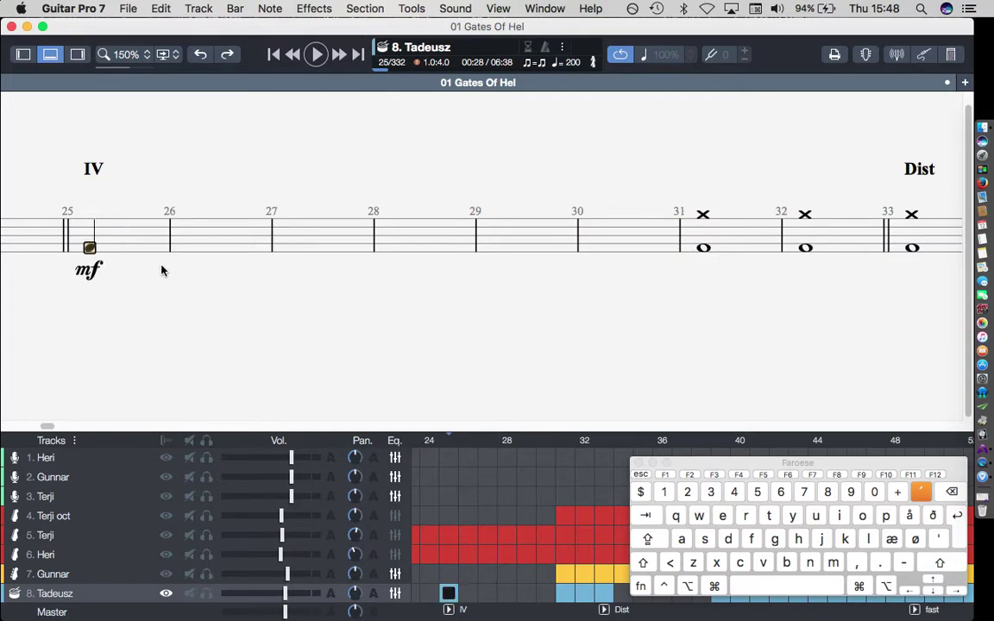
{"action": "key", "text": "Right"}
{"action": "key", "text": "Up"}
{"action": "key", "text": "Up"}
{"action": "key", "text": "Up"}
{"action": "key", "text": "Up"}
{"action": "key", "text": "Return"}
{"action": "key", "text": "Return"}
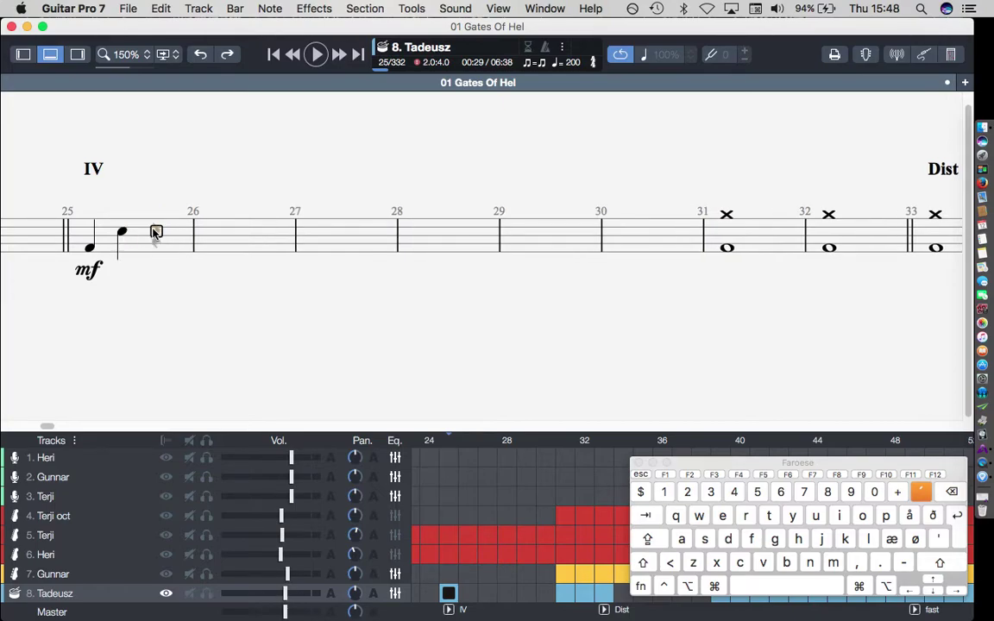
Step: Complete bar 25 with a cymbal note just above the staff on beat 3 and one on the ledger line on beat 4
{"action": "key", "text": "Up"}
{"action": "key", "text": "Down"}
{"action": "key", "text": "Up"}
{"action": "key", "text": "Return"}
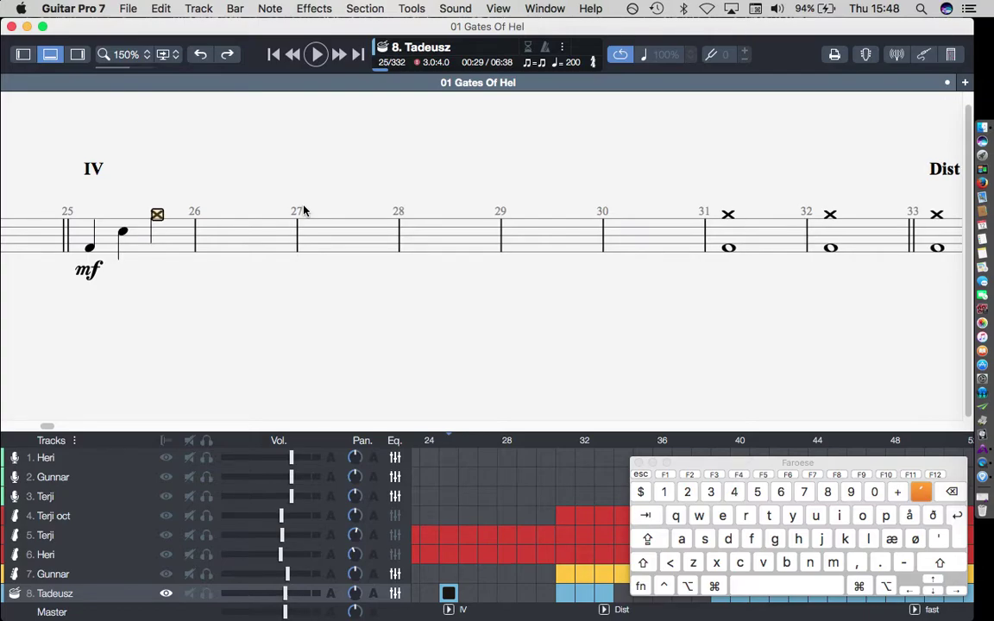
{"action": "key", "text": "Right"}
{"action": "key", "text": "Up"}
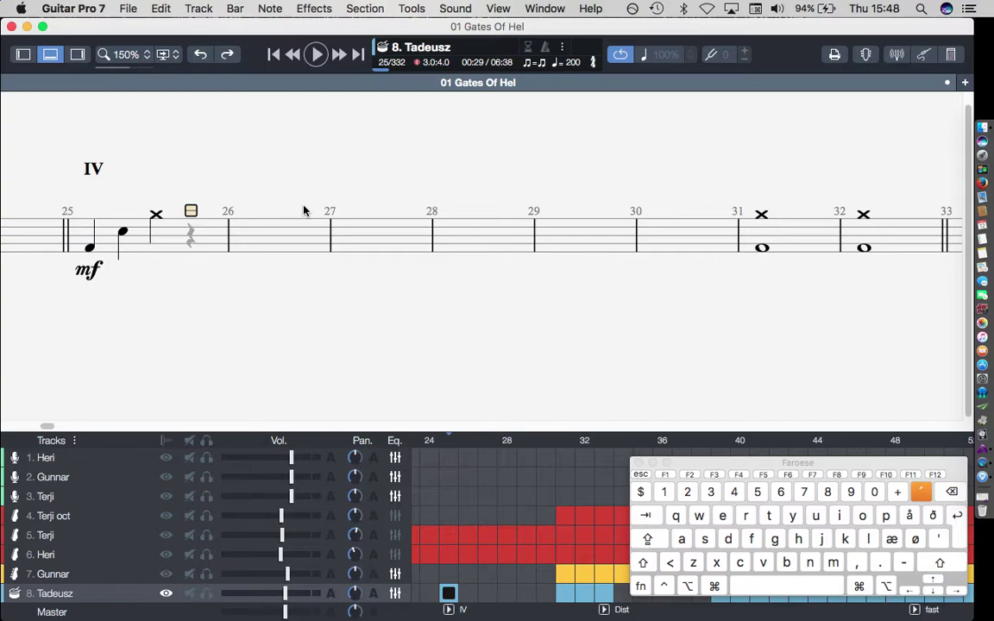
{"action": "key", "text": "Return"}
{"action": "key", "text": "Left"}
{"action": "key", "text": "Right"}
{"action": "key", "text": "Left"}
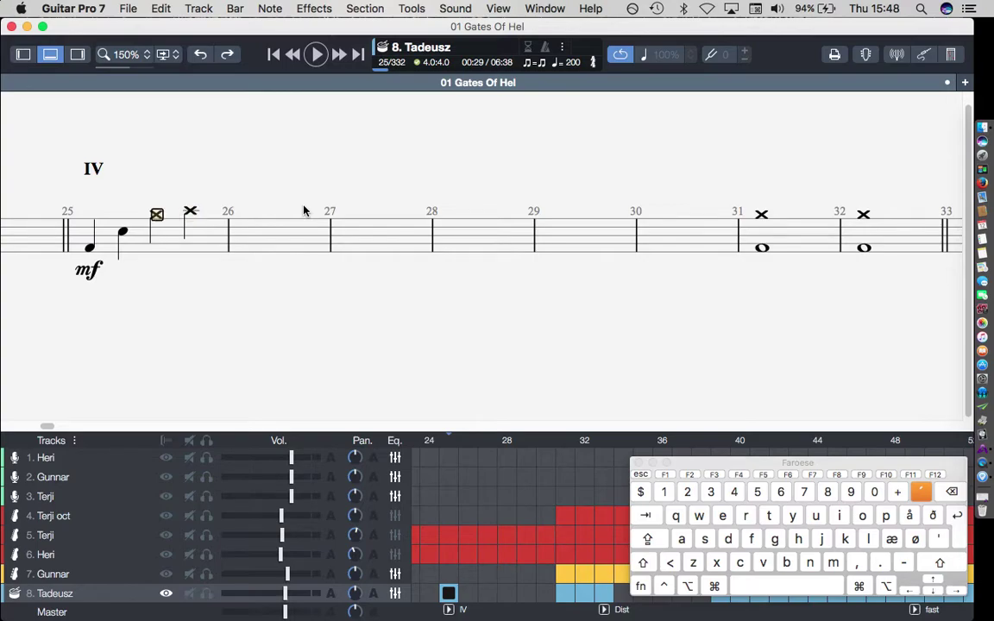
Step: Enter a closed hi-hat note with number 42 on beat 1 of bar 26
{"action": "key", "text": "Down"}
{"action": "key", "text": "Right"}
{"action": "key", "text": "Right"}
{"action": "key", "text": "Left"}
{"action": "key", "text": "Up"}
{"action": "key", "text": "Right"}
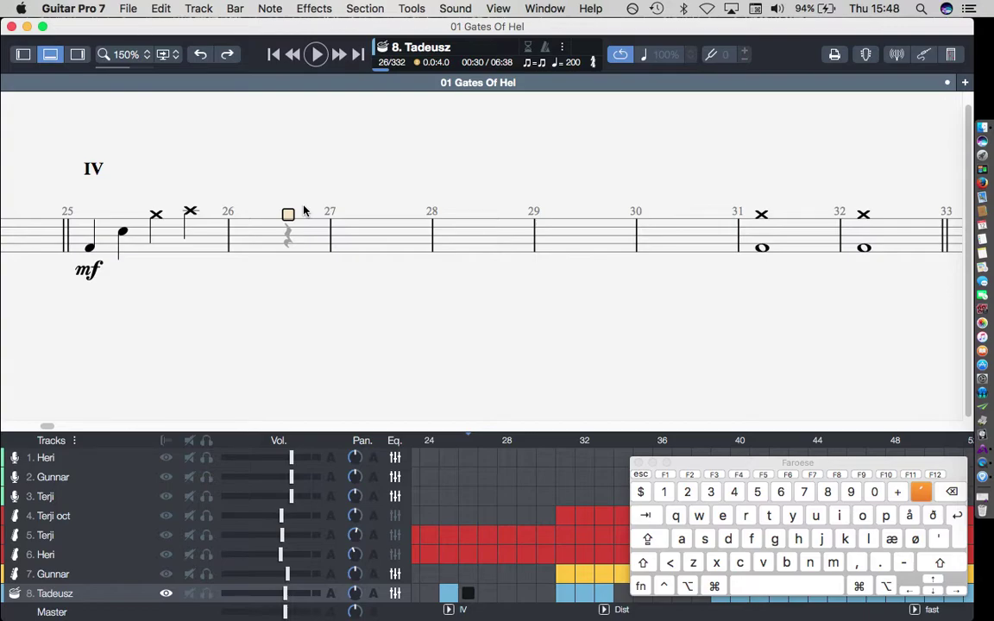
{"action": "type", "text": "42"}
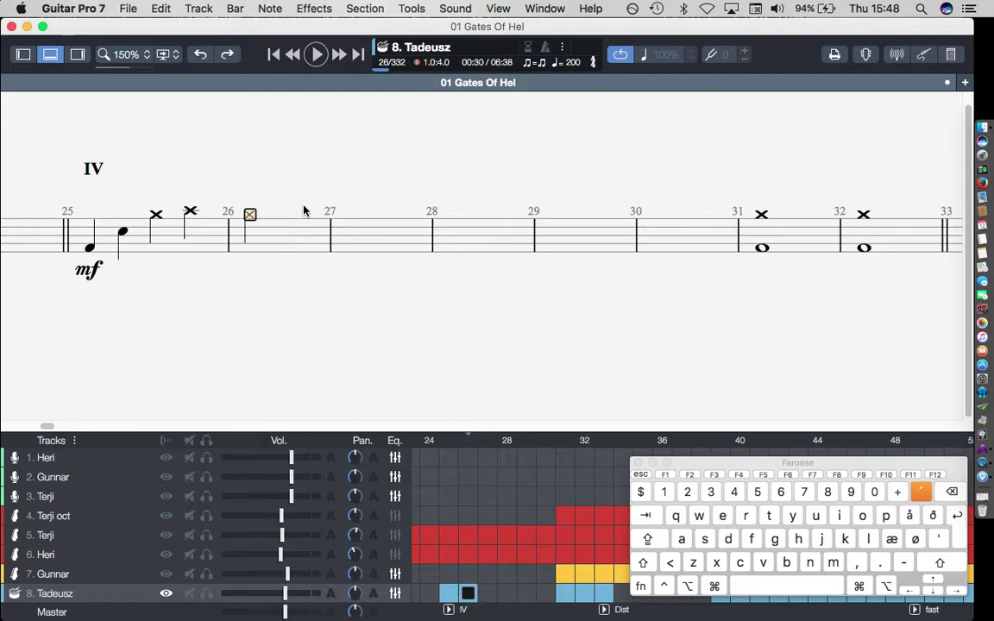
Step: Enter a half-open hi-hat on beat 2 and an open hi-hat (46) on beat 3 of bar 26
{"action": "key", "text": "Right"}
{"action": "type", "text": "46"}
{"action": "key", "text": "Right"}
{"action": "type", "text": "46"}
{"action": "key", "text": "Left"}
{"action": "key", "text": "Left"}
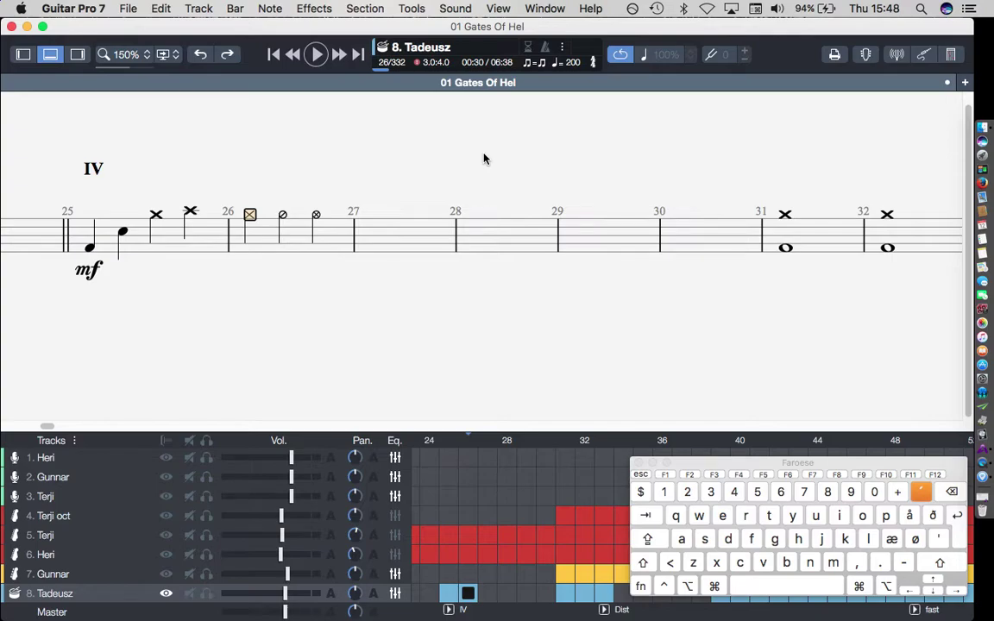
Step: Enter an open hi-hat (46) on beat 4 of bar 26 and move the cursor to the top space of bar 27
{"action": "key", "text": "Right"}
{"action": "key", "text": "Right"}
{"action": "type", "text": "46"}
{"action": "key", "text": "Right"}
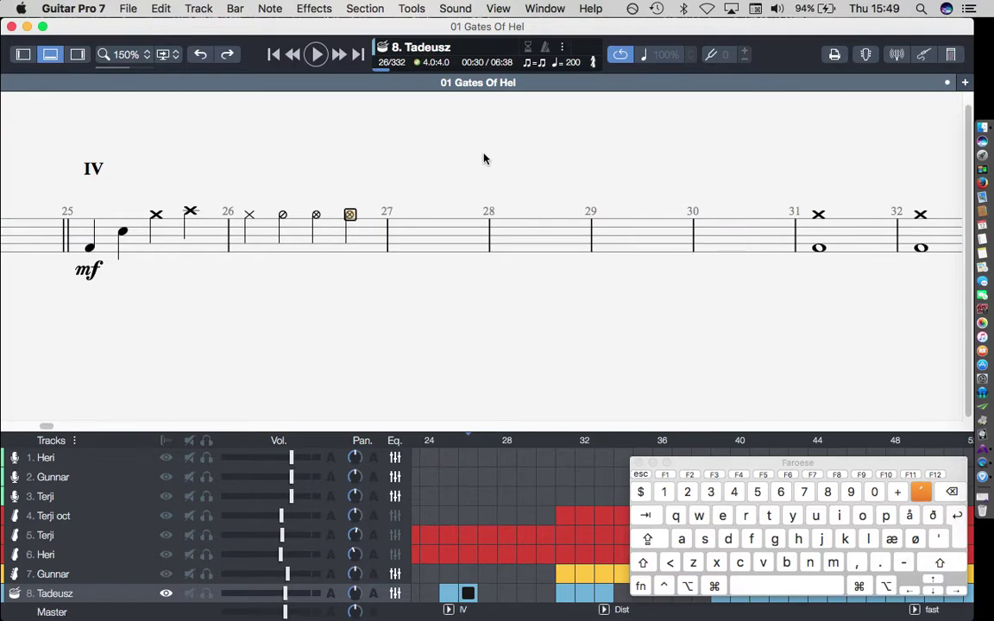
{"action": "key", "text": "Right"}
{"action": "key", "text": "Left"}
{"action": "key", "text": "Right"}
{"action": "key", "text": "Down"}
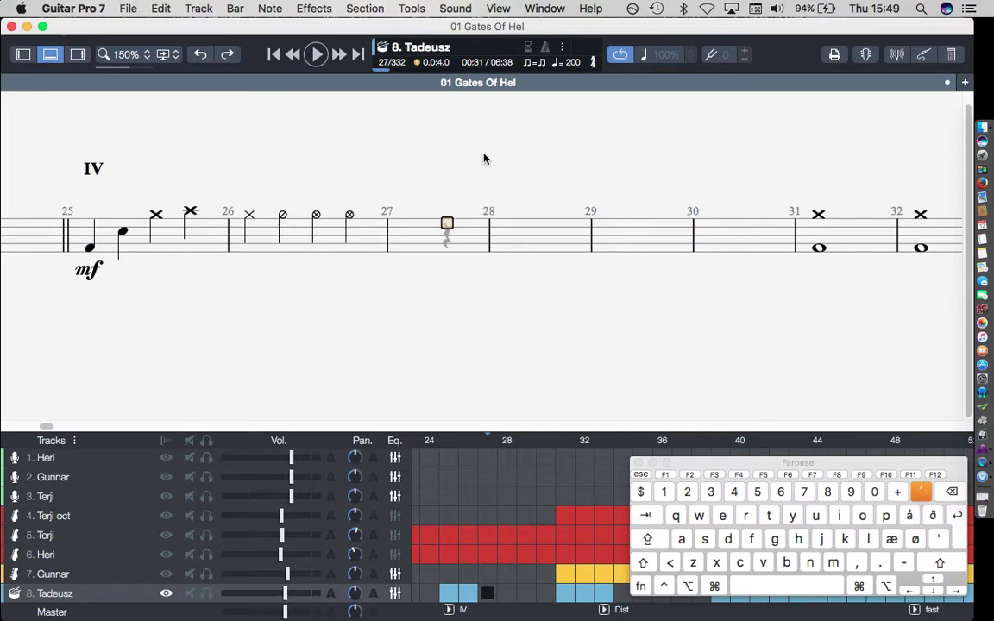
Step: Try a cymbal note on beat 1 of bar 27 and delete it
{"action": "key", "text": "Up"}
{"action": "key", "text": "Return"}
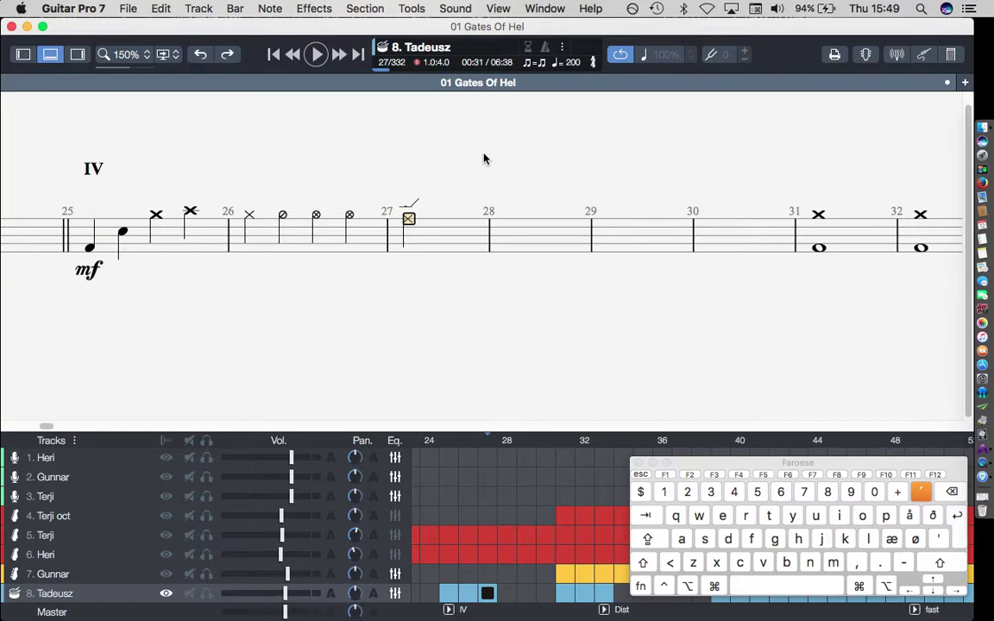
{"action": "key", "text": "BackSpace"}
{"action": "key", "text": "Right"}
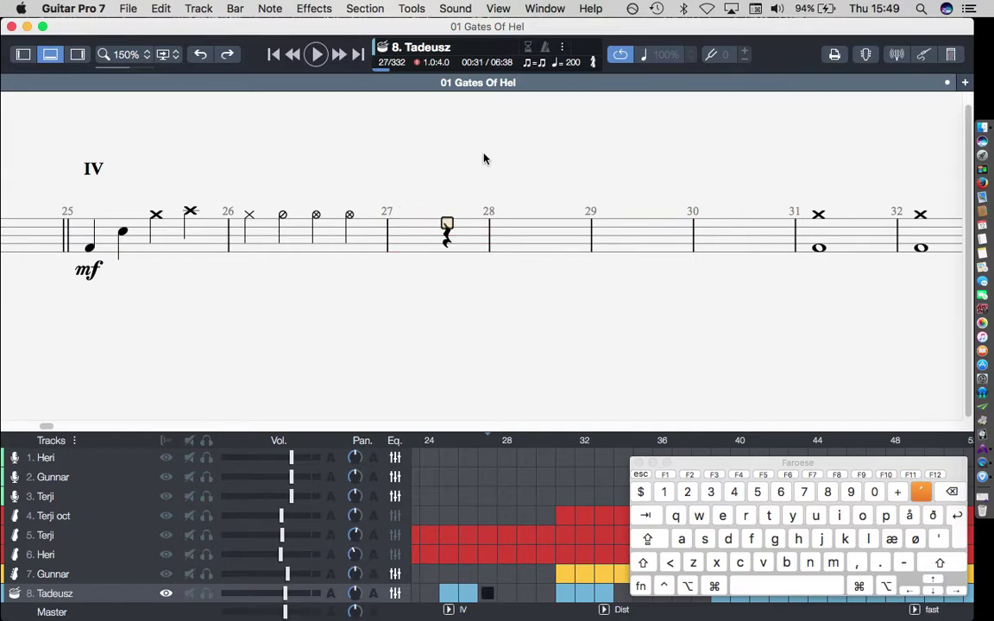
Step: Enter two descending eighth-note tom hits on beat 1 of bar 27
{"action": "key", "text": "4"}
{"action": "key", "text": "Right"}
{"action": "key", "text": "BackSpace"}
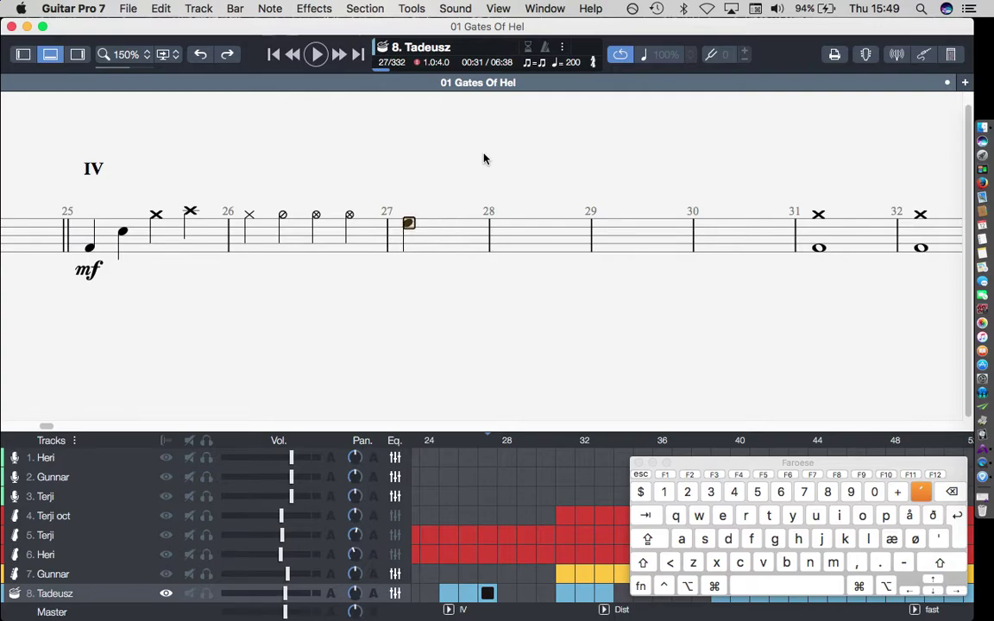
{"action": "key", "text": "minus"}
{"action": "key", "text": "Right"}
{"action": "key", "text": "7"}
{"action": "key", "text": "minus"}
{"action": "key", "text": "Right"}
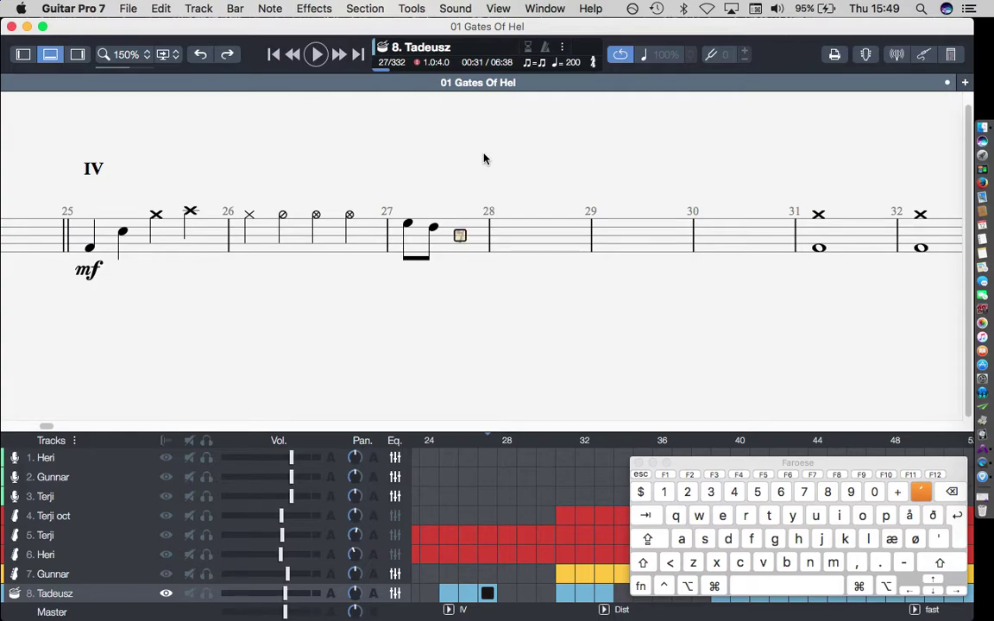
Step: Enter three more descending eighth-note tom hits in bar 27, continuing from beat 2 to the first half of beat 3
{"action": "key", "text": "r"}
{"action": "key", "text": "Right"}
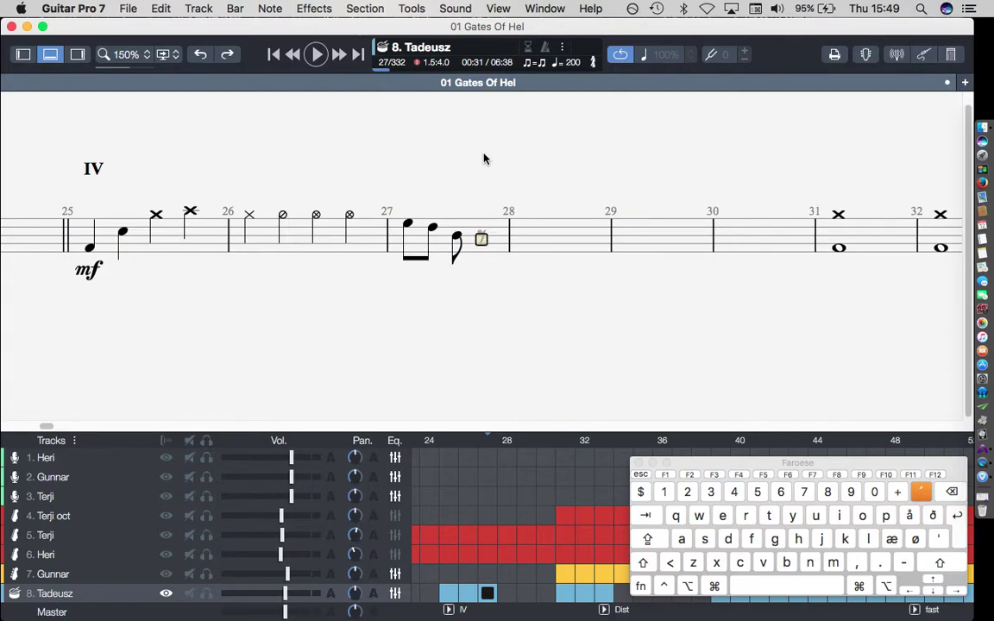
{"action": "key", "text": "3"}
{"action": "key", "text": "Right"}
{"action": "key", "text": "Down"}
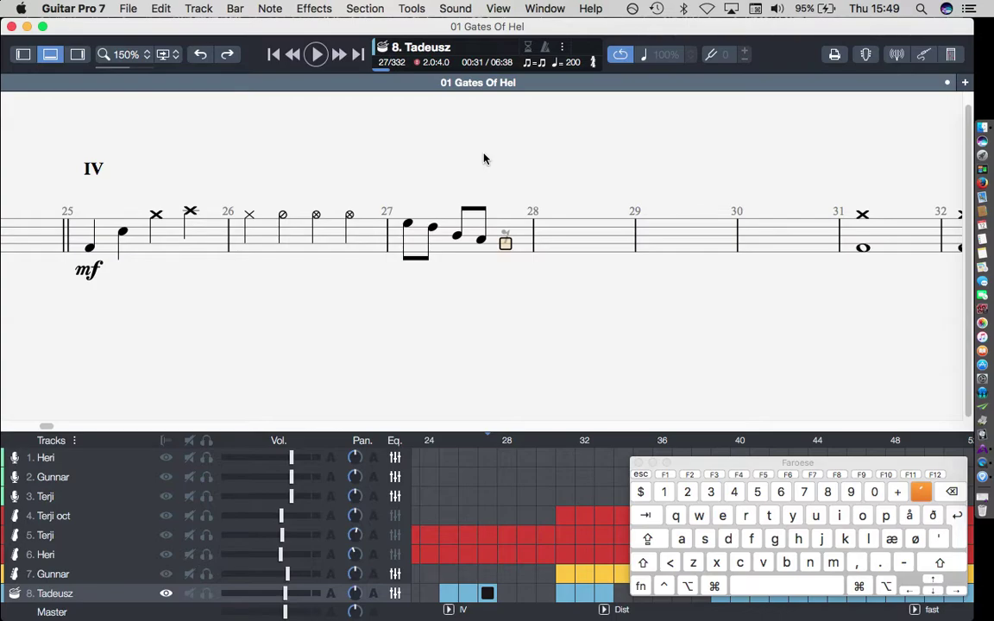
{"action": "key", "text": "Return"}
Step: Solo the drum track and play it back from the first note of bar 25 through bar 27
{"action": "left_click", "coordinate": [89, 249]}
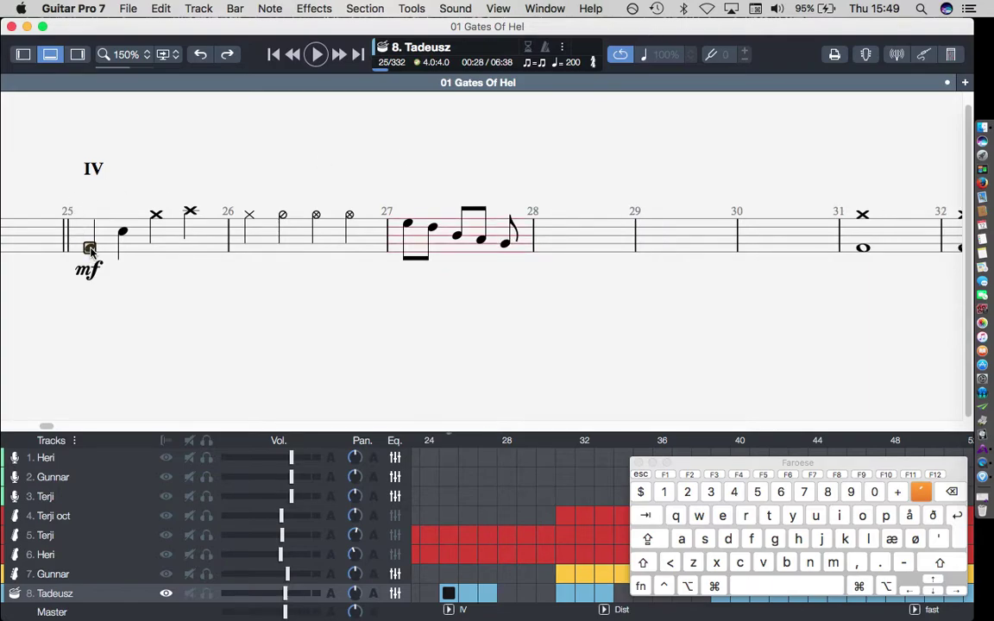
{"action": "key", "text": "space"}
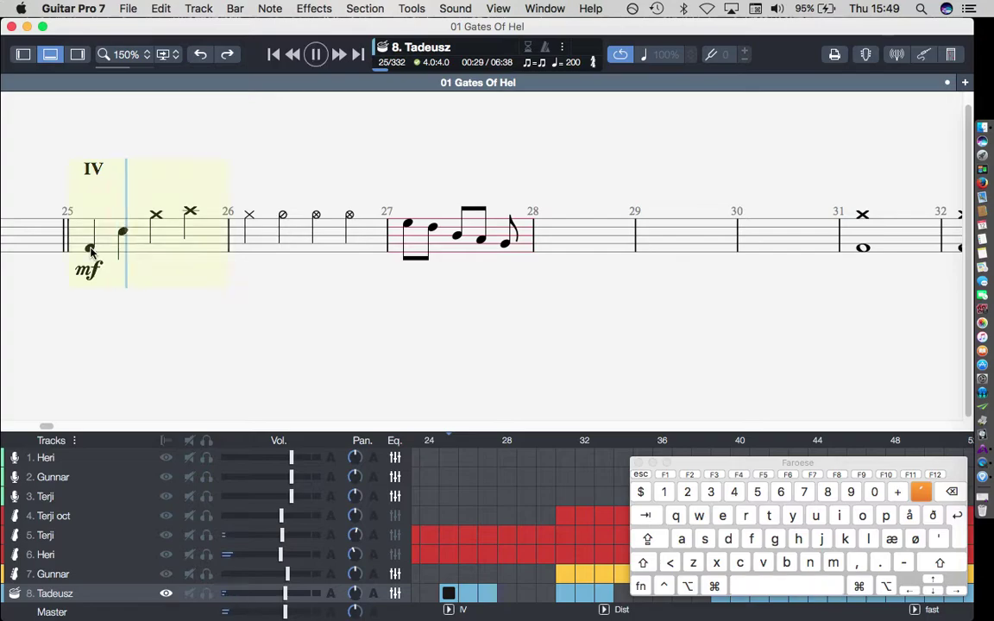
{"action": "key", "text": "space"}
{"action": "left_click", "coordinate": [88, 246]}
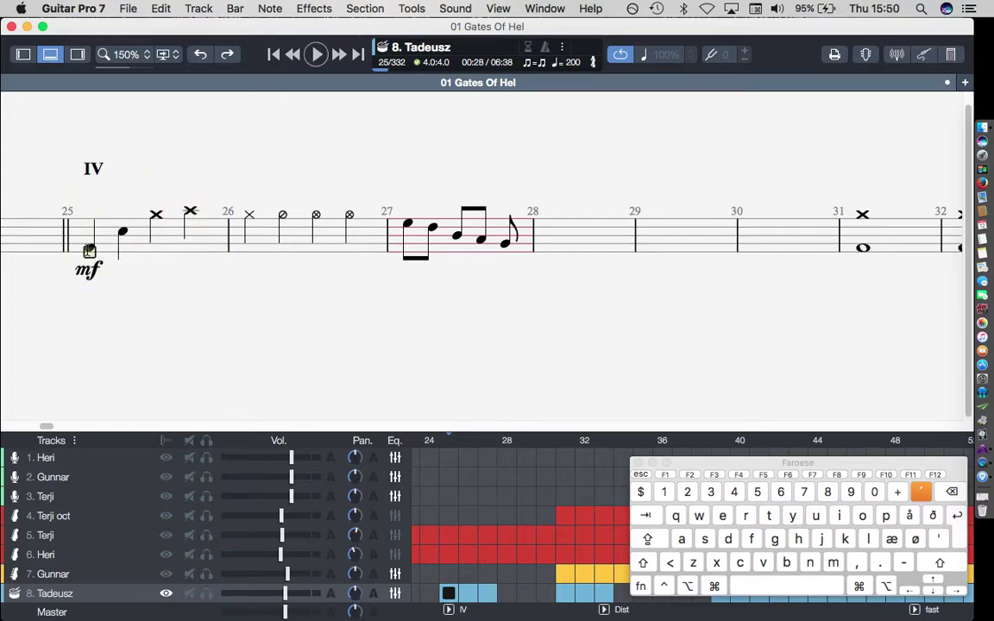
{"action": "left_click", "coordinate": [206, 593]}
{"action": "key", "text": "space"}
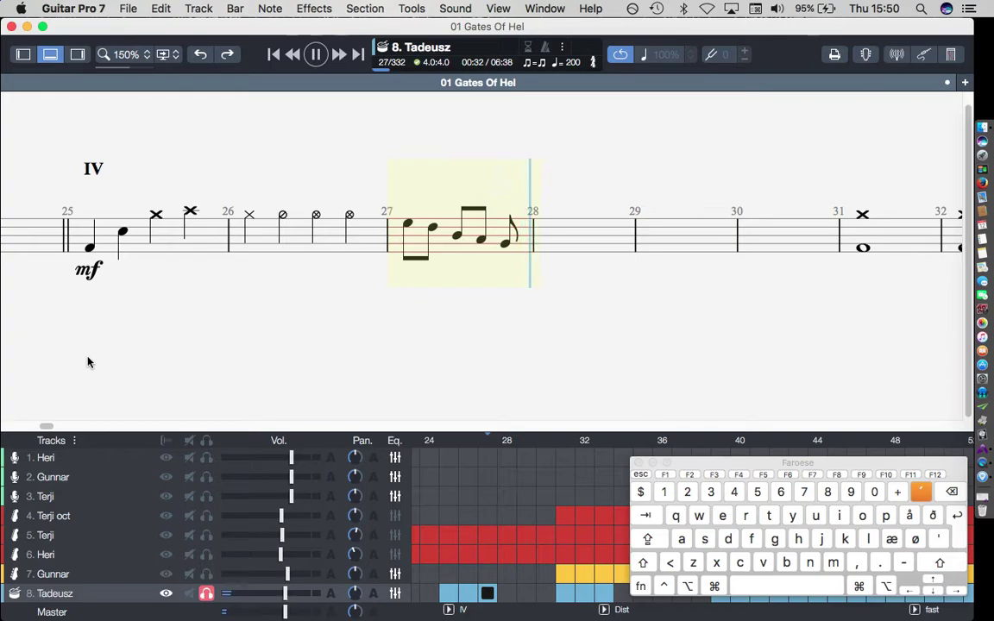
{"action": "key", "text": "space"}
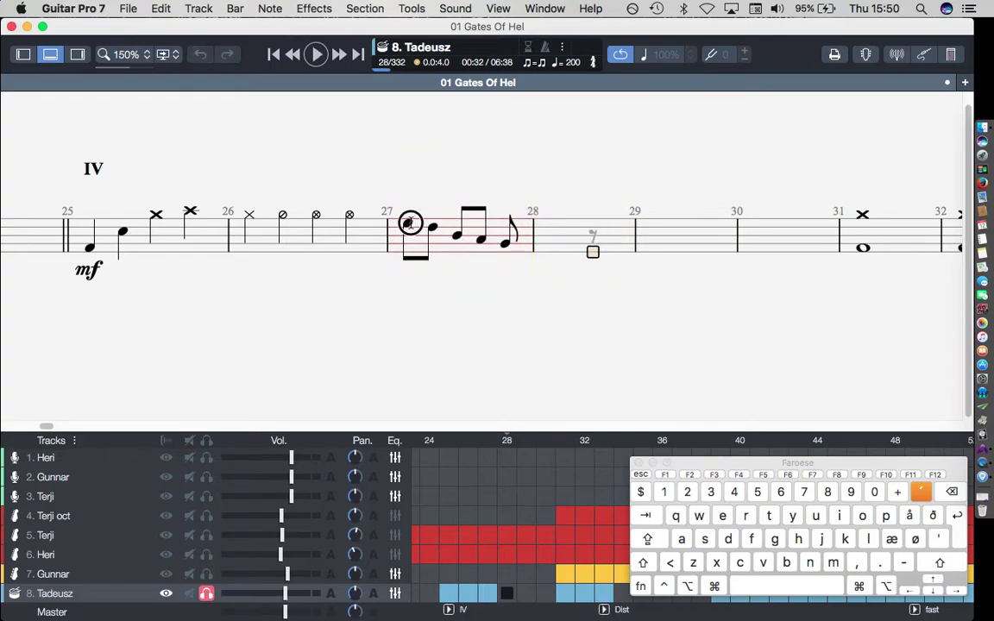
Step: Lengthen the last tom hit in bar 27 to a half note
{"action": "key", "text": "ctrl+Left"}
{"action": "key", "text": "Left"}
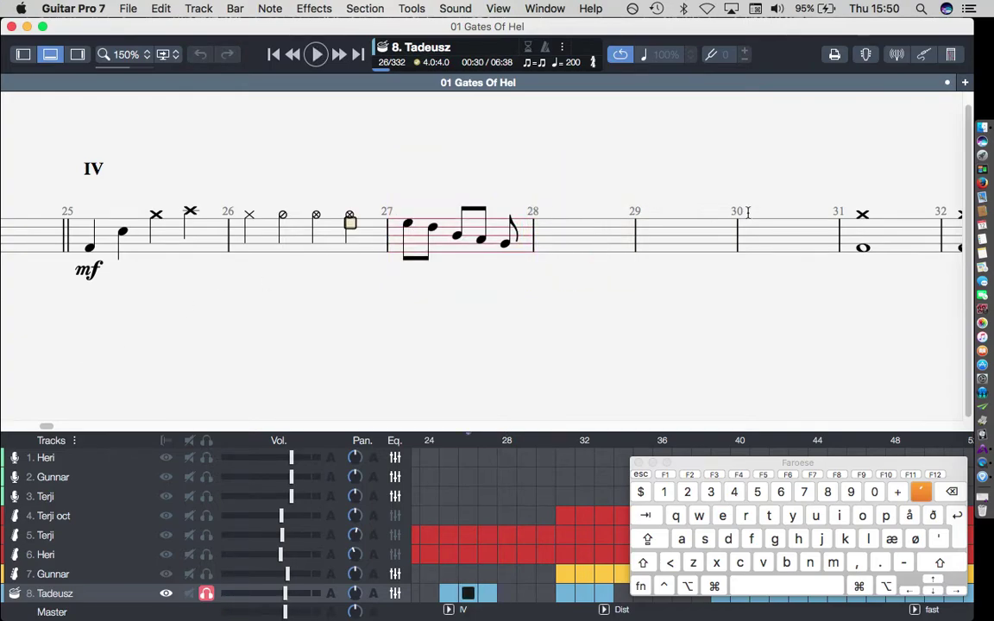
{"action": "key", "text": "Right"}
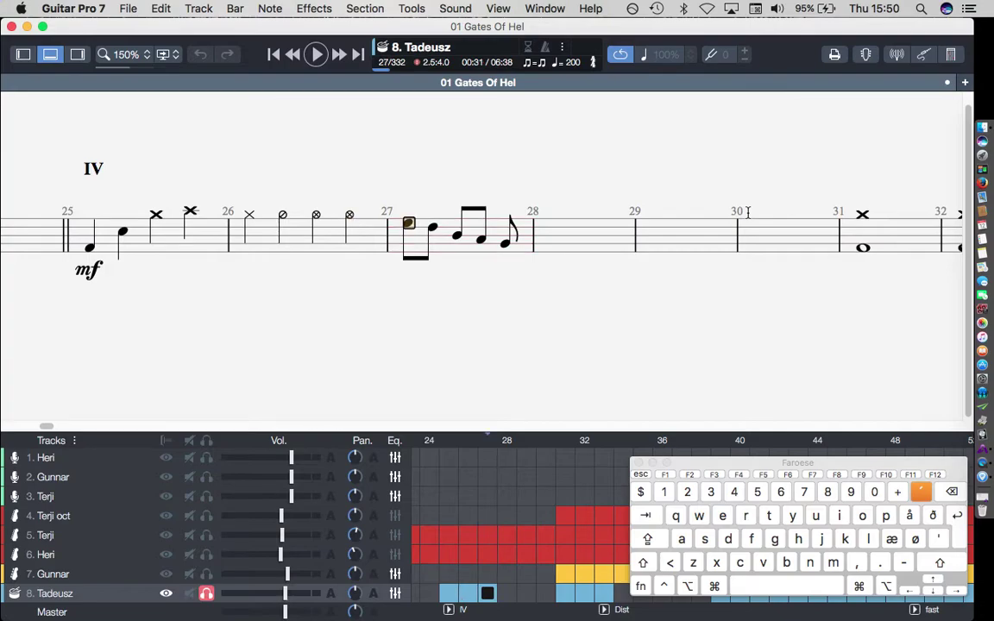
{"action": "key", "text": "Left"}
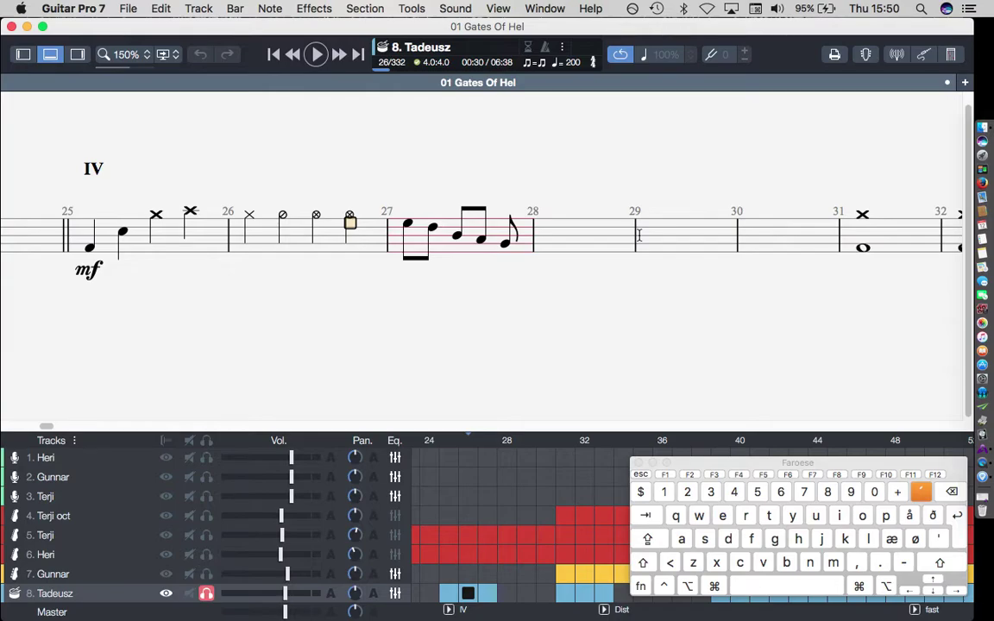
{"action": "key", "text": "Right"}
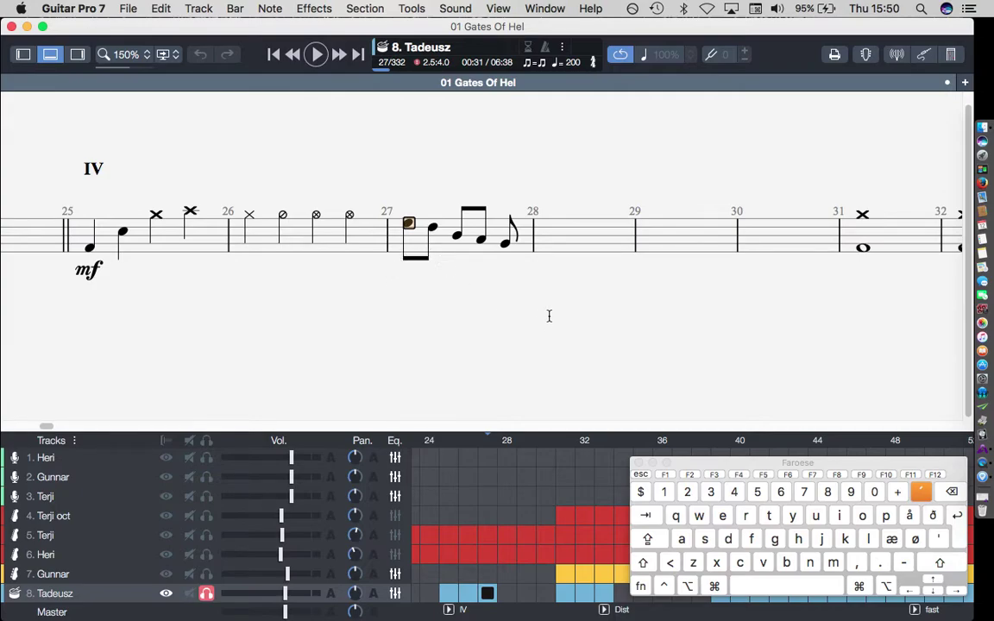
{"action": "key", "text": "Right"}
{"action": "key", "text": "Right"}
{"action": "key", "text": "Right"}
{"action": "key", "text": "Right"}
{"action": "key", "text": "minus"}
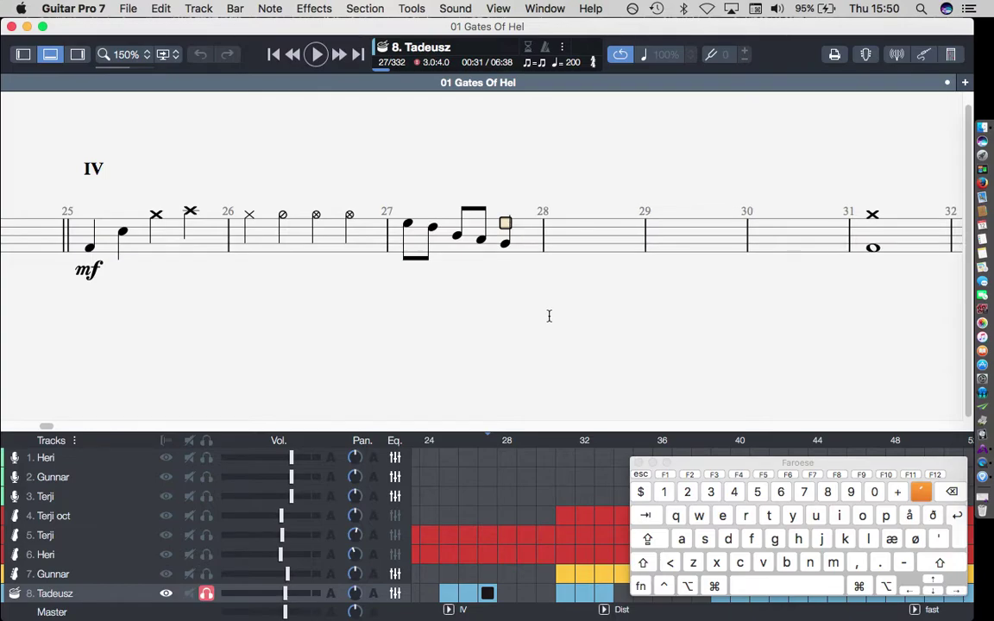
{"action": "key", "text": "minus"}
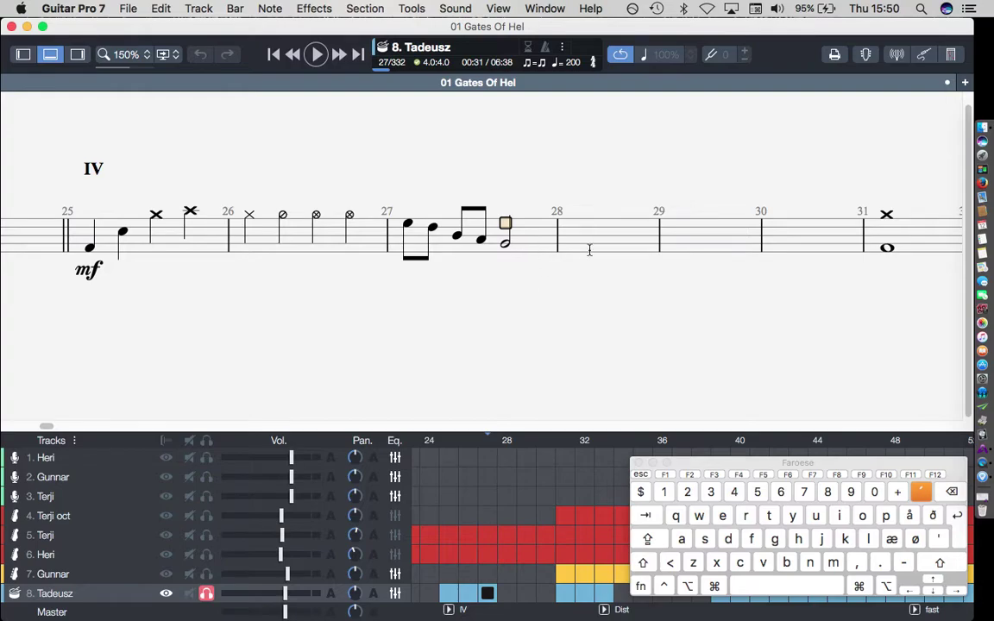
Step: Shorten the last tom hit in bar 27 to a quarter note
{"action": "key", "text": "Left"}
{"action": "key", "text": "Left"}
{"action": "key", "text": "Left"}
{"action": "key", "text": "Left"}
{"action": "key", "text": "Left"}
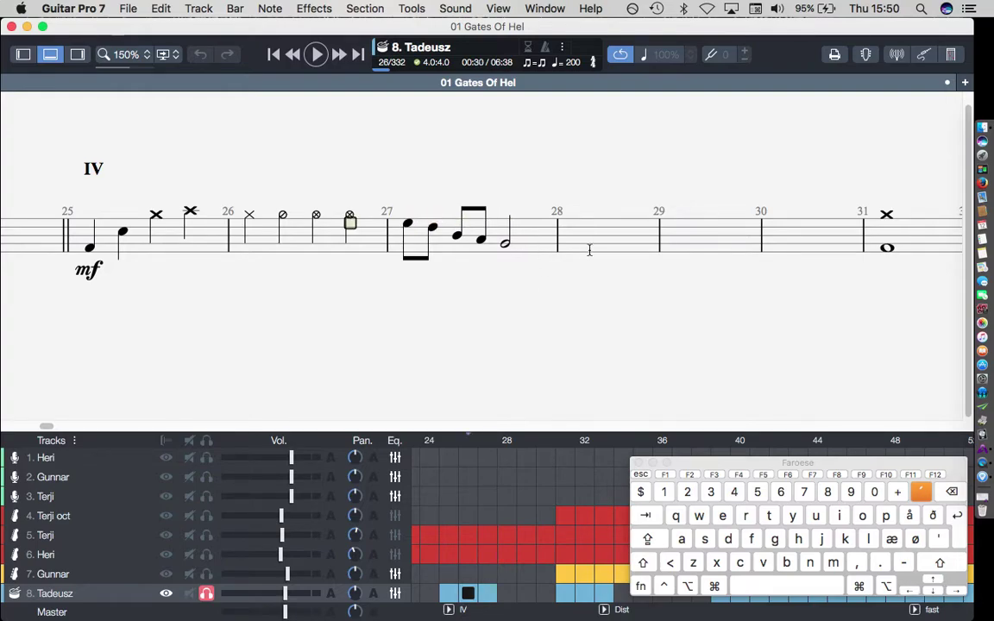
{"action": "key", "text": "Right"}
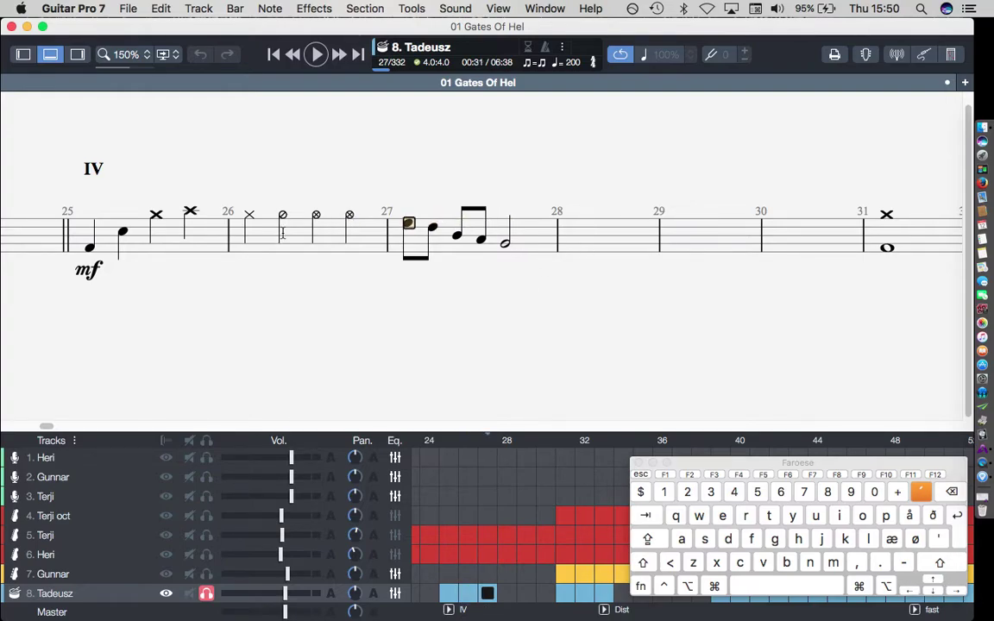
{"action": "left_click", "coordinate": [90, 249]}
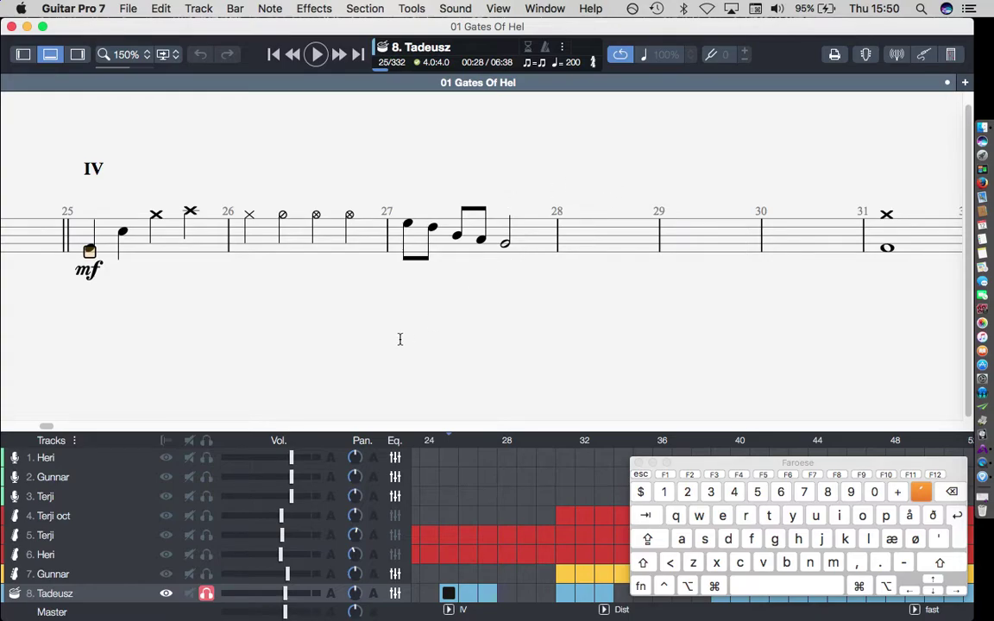
{"action": "left_click", "coordinate": [506, 244]}
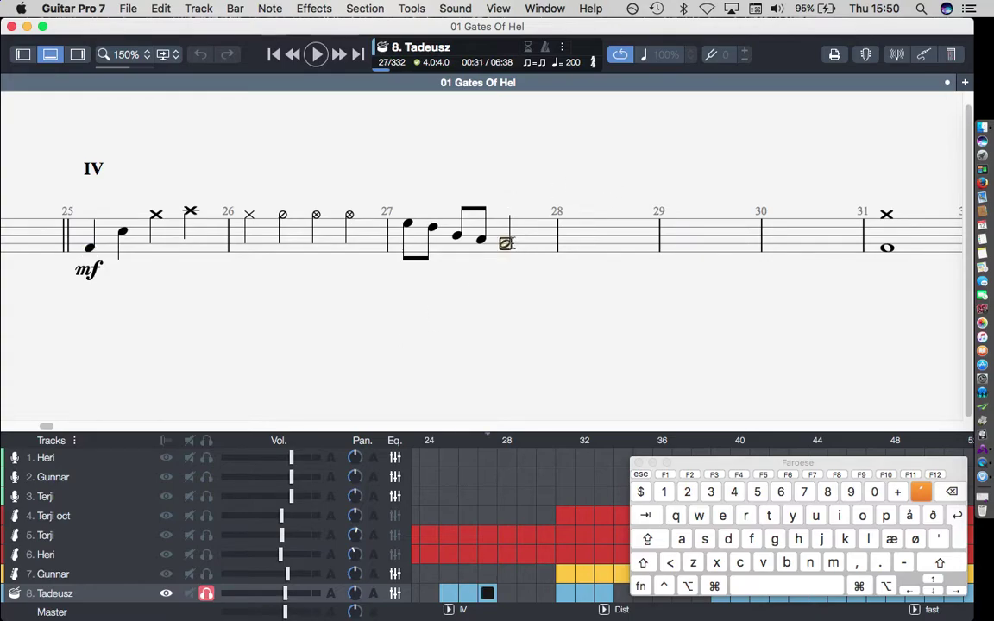
{"action": "key", "text": "plus"}
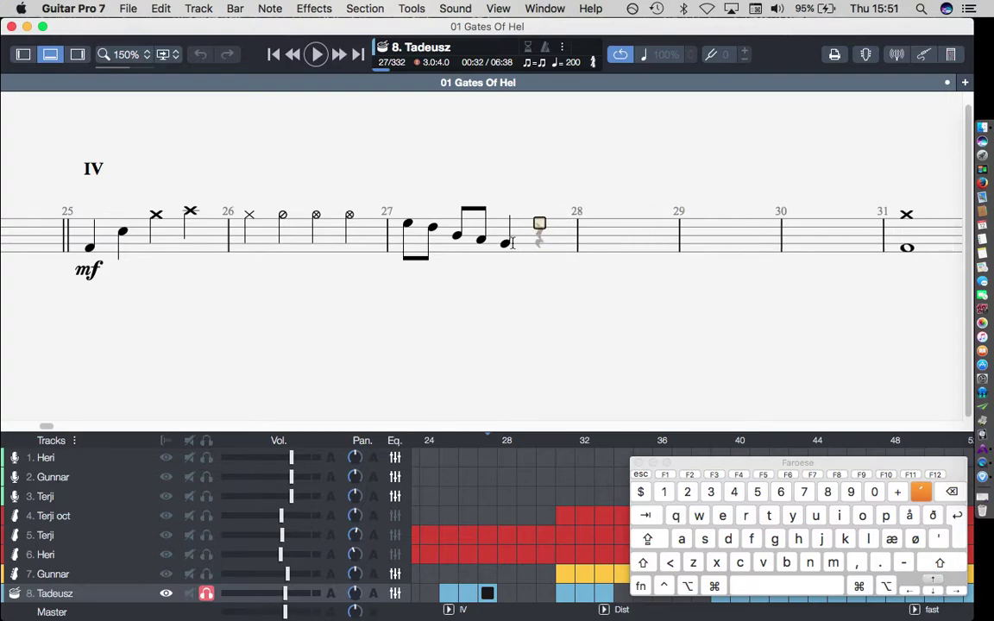
Step: Enter matching quarter-note cymbal hits above the first ledger line on beat 4 of bar 27 and beat 1 of bar 28
{"action": "key", "text": "Up"}
{"action": "key", "text": "Up"}
{"action": "key", "text": "Down"}
{"action": "key", "text": "Down"}
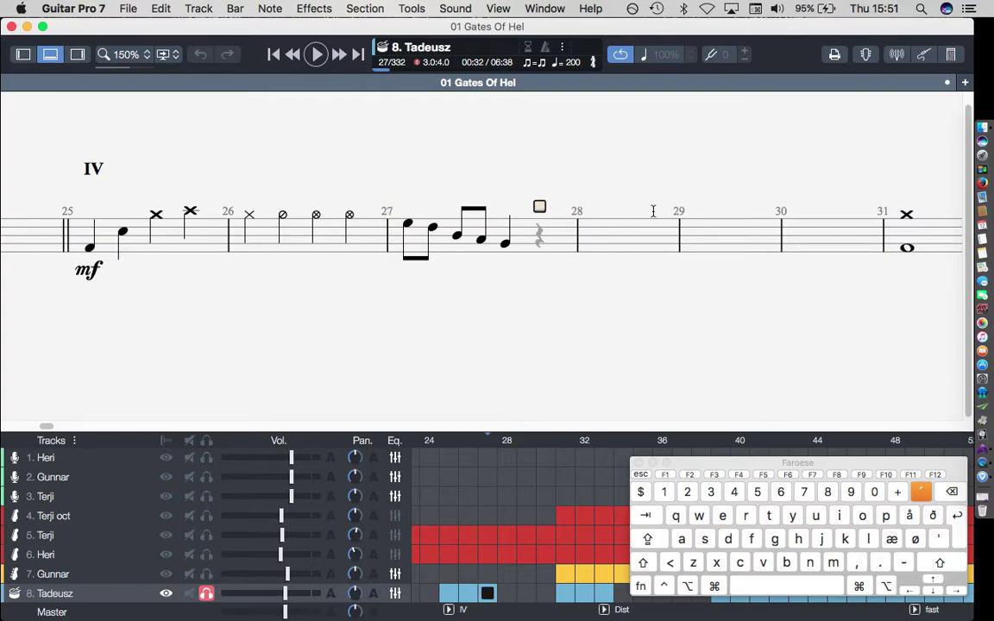
{"action": "key", "text": "Return"}
{"action": "key", "text": "Right"}
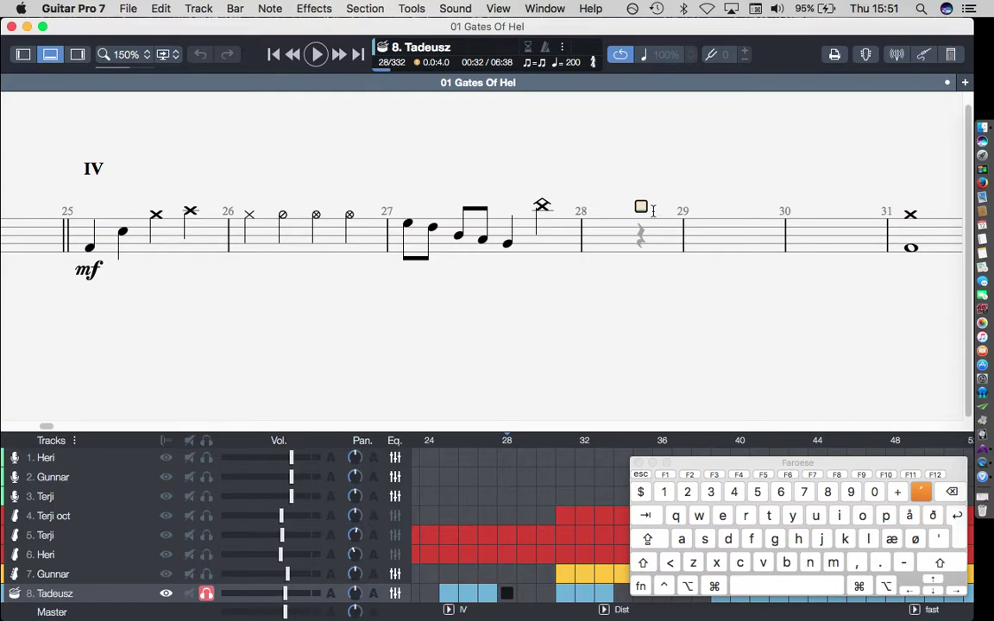
{"action": "key", "text": "super+v"}
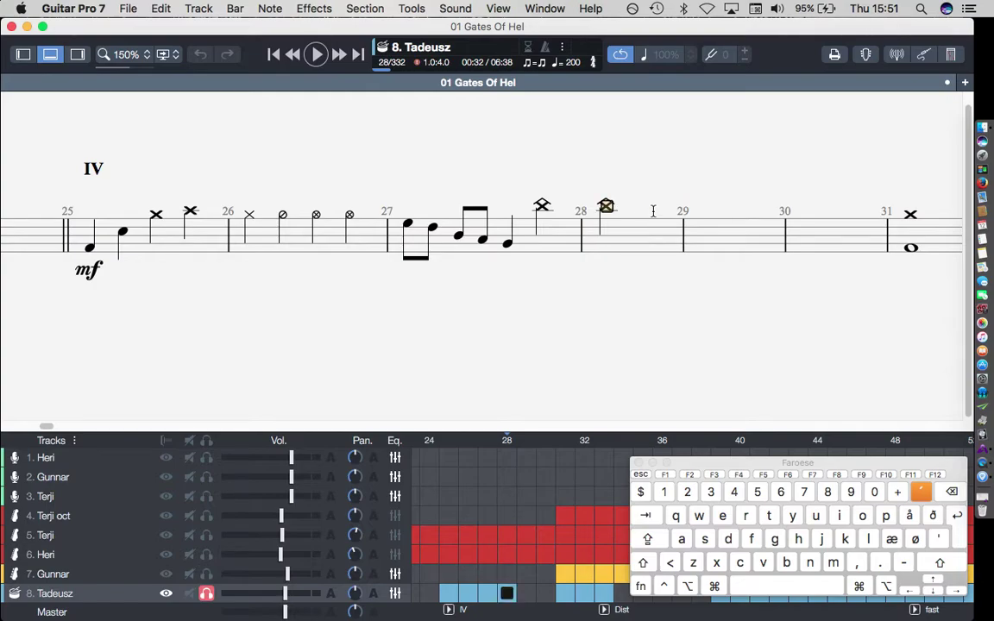
Step: Enter two quarter-note cymbal hits on the first ledger line above the staff on beats 2 and 3 of bar 28
{"action": "key", "text": "Right"}
{"action": "key", "text": "Right"}
{"action": "key", "text": "Down"}
{"action": "key", "text": "Return"}
{"action": "key", "text": "Right"}
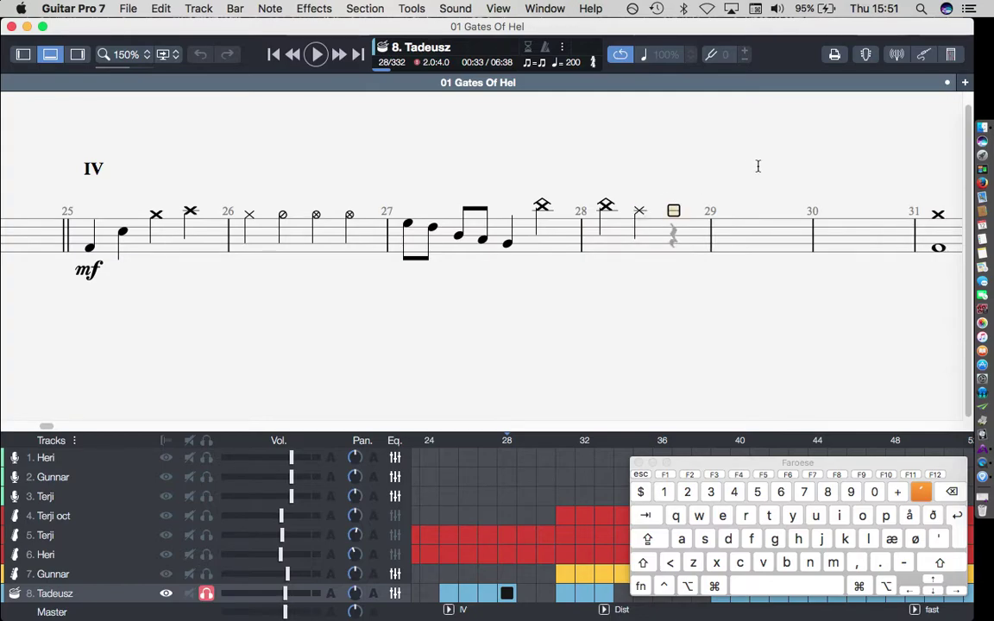
{"action": "key", "text": "Return"}
{"action": "key", "text": "Right"}
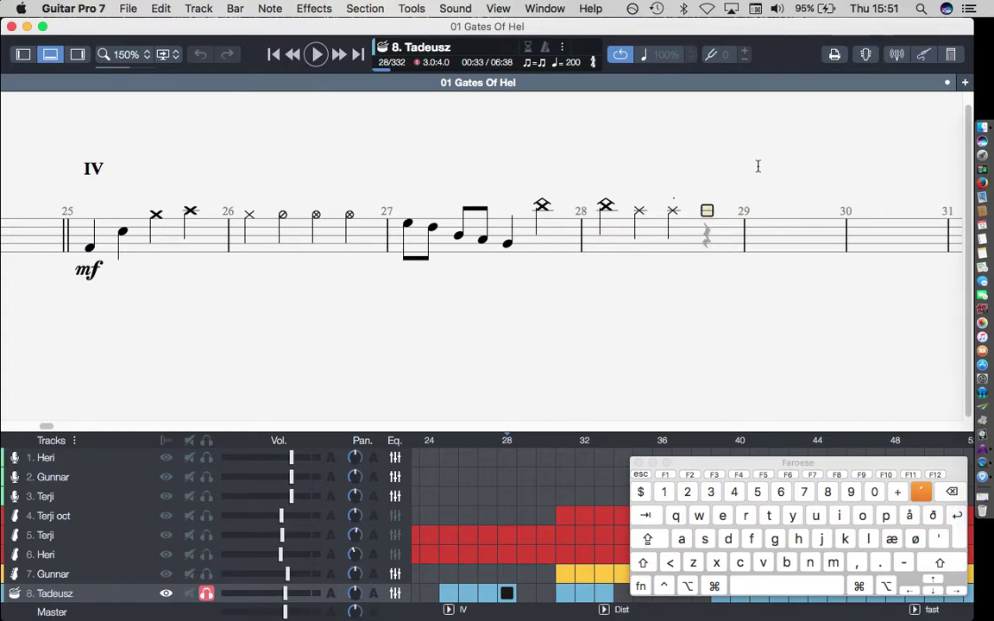
Step: Dismiss the Java dialog and fill beat 4 of bar 28 with two eighth notes just above the staff, the second a half-open hi-hat
{"action": "key", "text": "Down"}
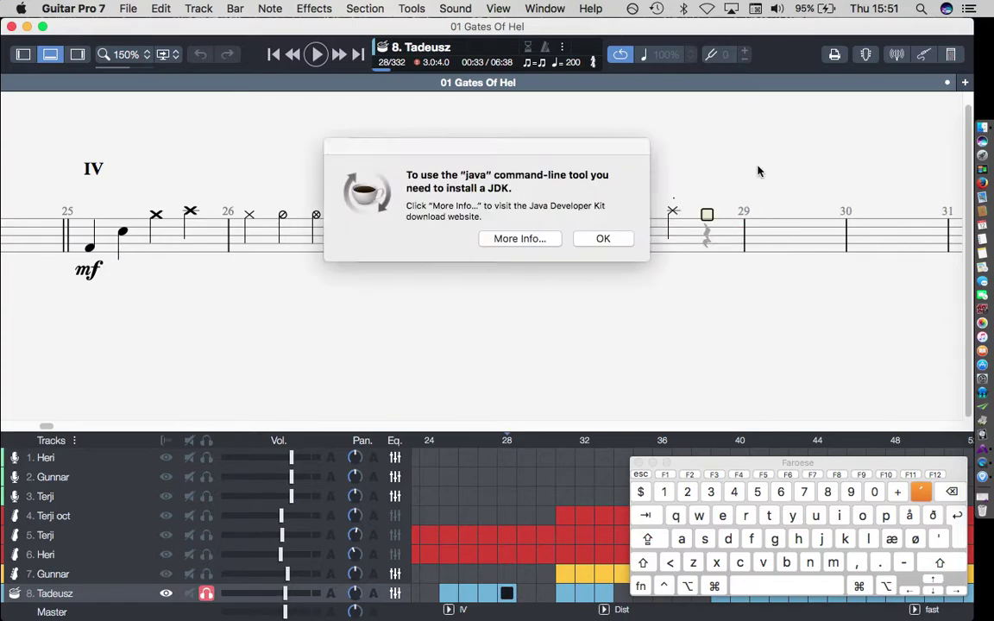
{"action": "left_click", "coordinate": [602, 247]}
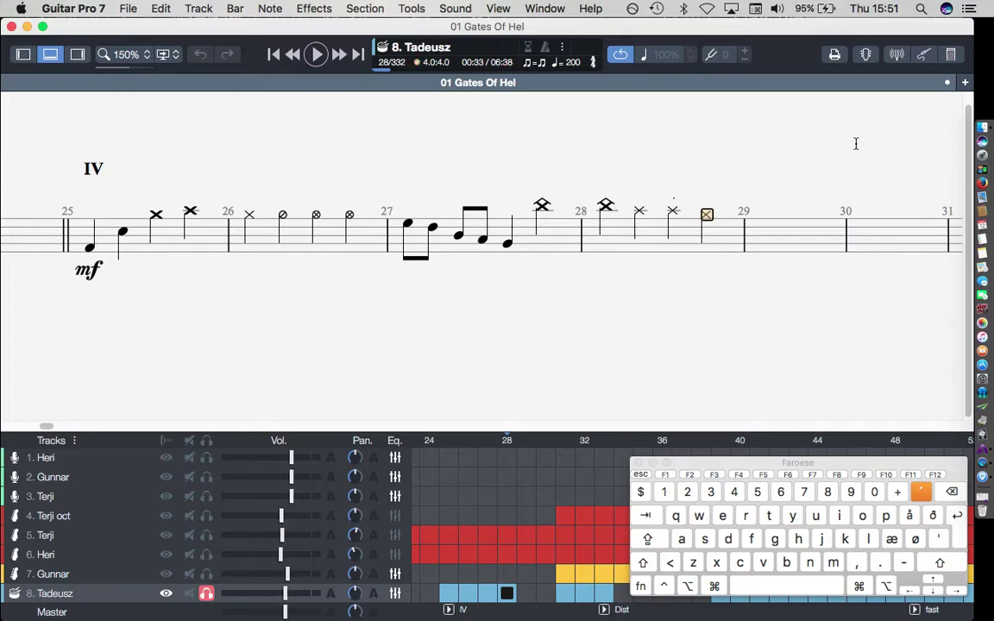
{"action": "key", "text": "Right"}
{"action": "key", "text": "Left"}
{"action": "key", "text": "minus"}
{"action": "key", "text": "Right"}
{"action": "type", "text": "42"}
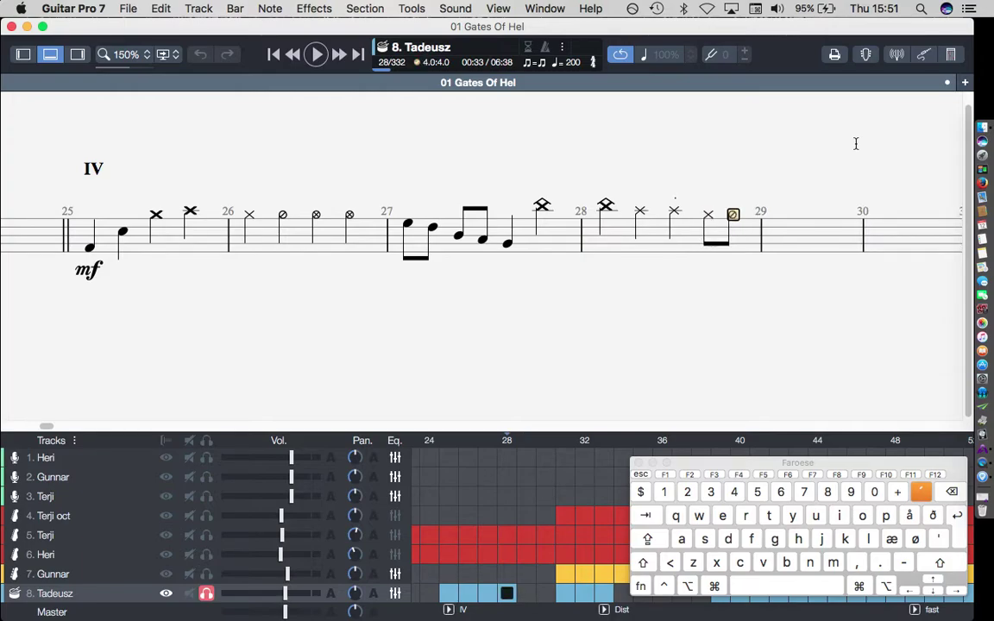
Step: Enter three eighth notes just above the staff at the start of bar 29: an open hi-hat (46) and two bold x-headed hits
{"action": "key", "text": "Right"}
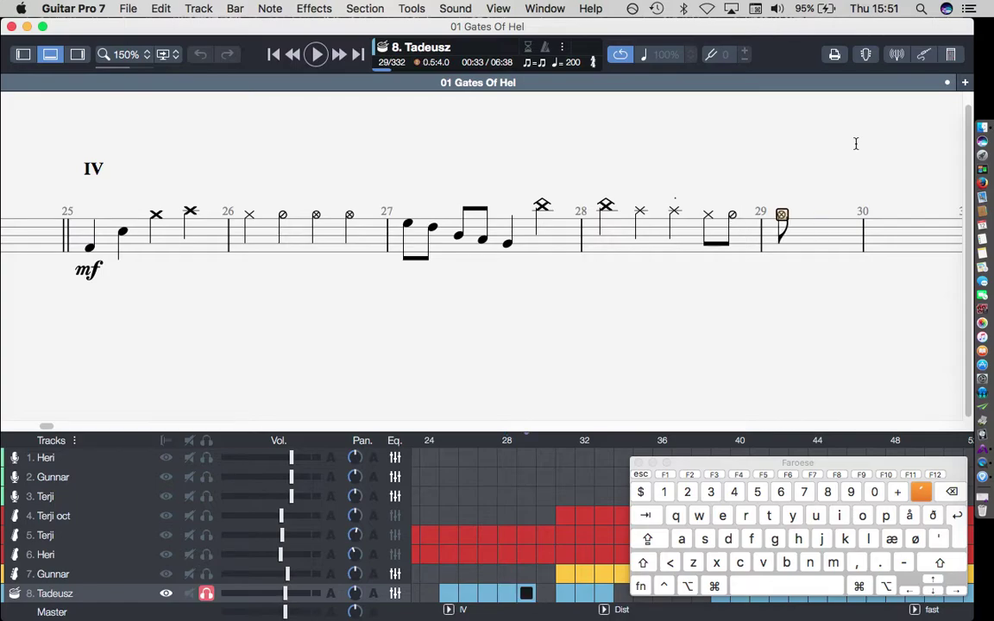
{"action": "type", "text": "46"}
{"action": "key", "text": "Right"}
{"action": "type", "text": "42"}
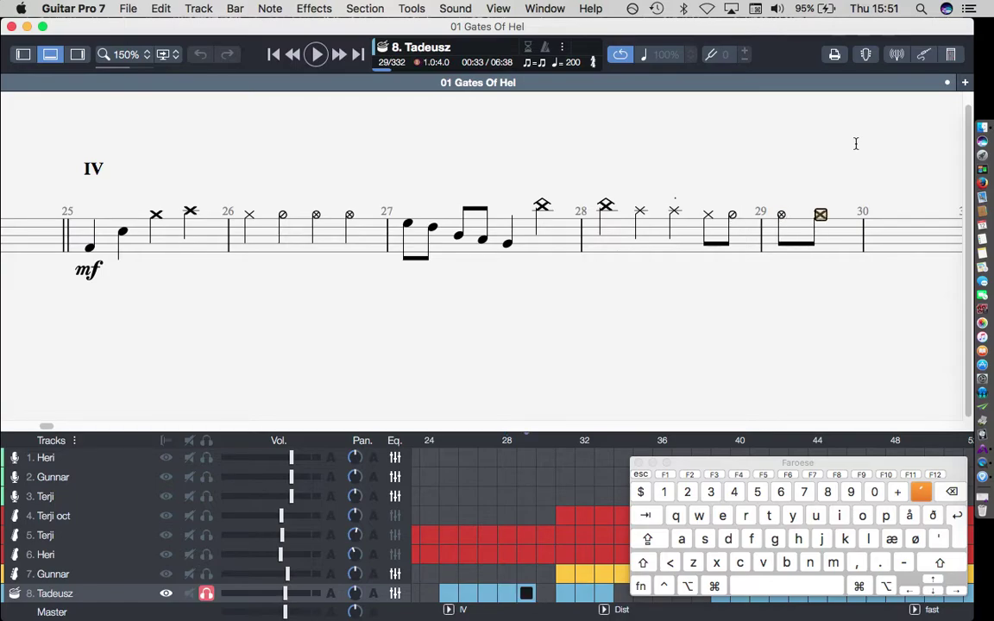
{"action": "key", "text": "Right"}
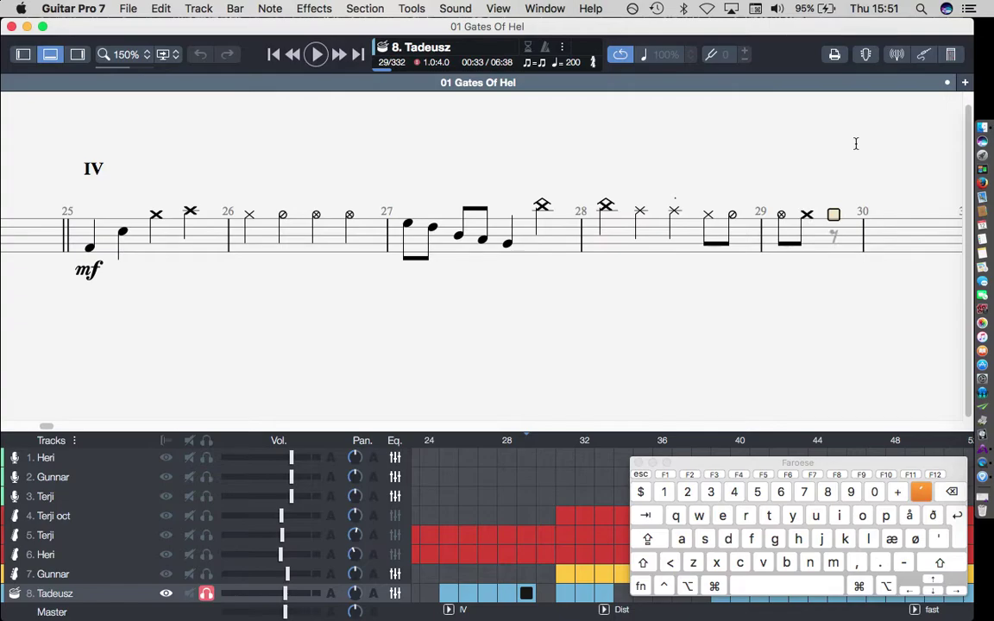
{"action": "type", "text": "42"}
{"action": "key", "text": "Right"}
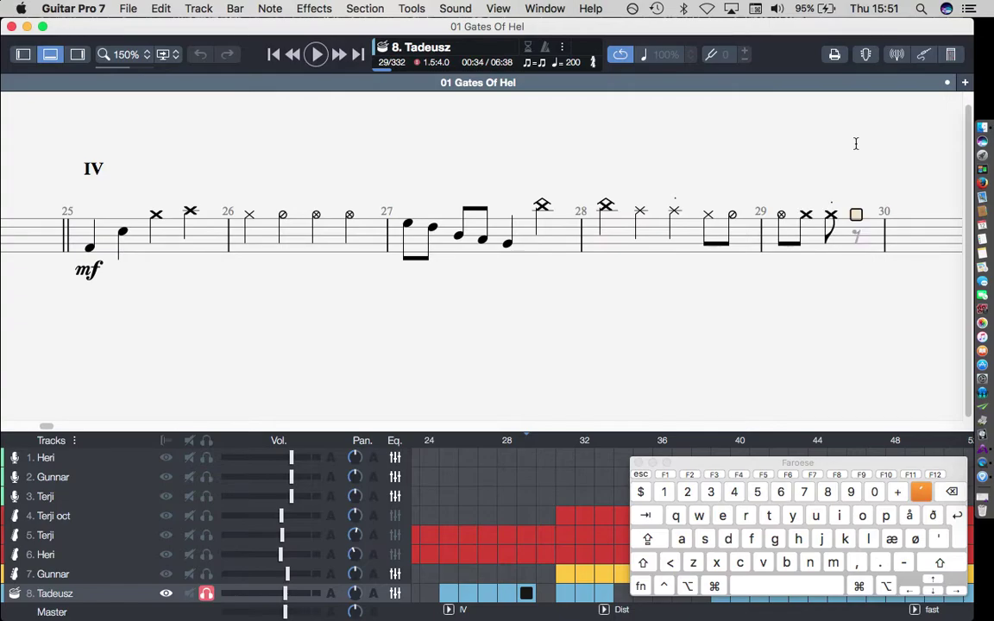
Step: Enter three eighth notes on the top staff line in bar 29, from the second half of beat 2 through beat 3
{"action": "key", "text": "Down"}
{"action": "type", "text": "42"}
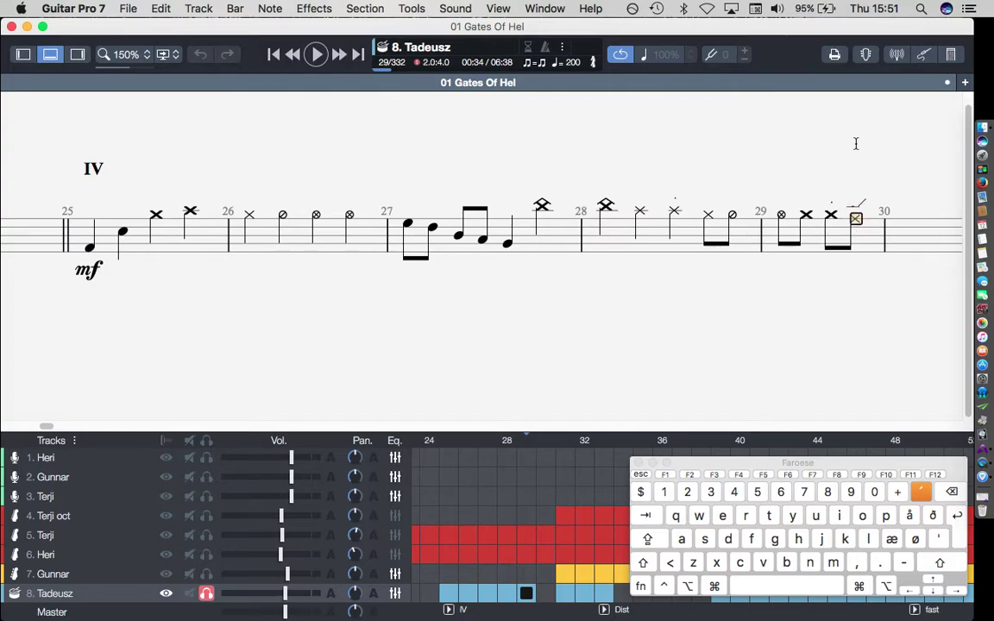
{"action": "key", "text": "Right"}
{"action": "type", "text": "42"}
{"action": "key", "text": "Right"}
{"action": "key", "text": "Right"}
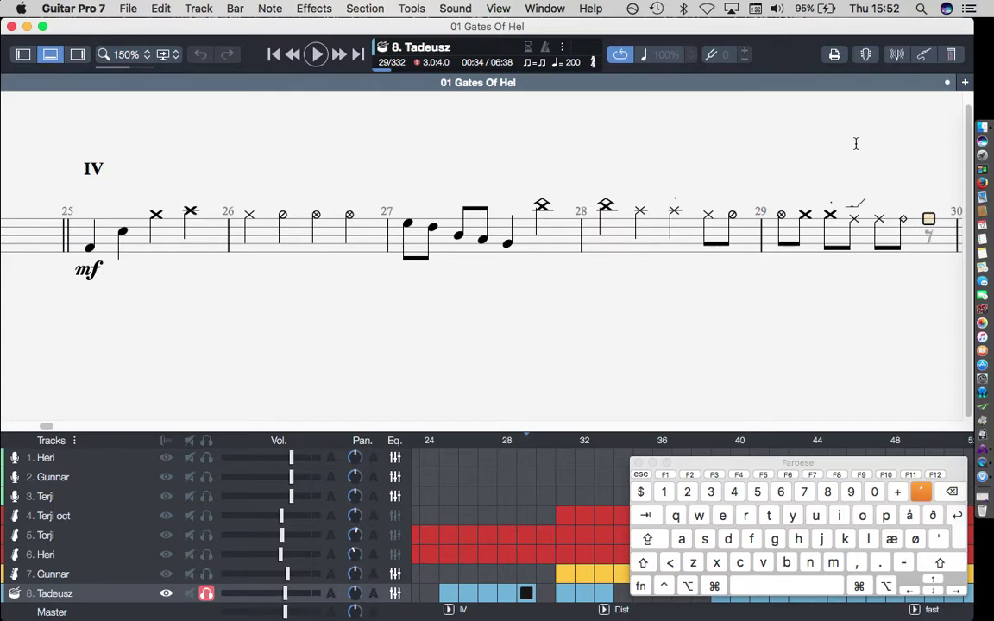
Step: Enter two triangle-headed eighth notes on beat 4 of bar 29 and an x-headed eighth on beat 1 of bar 30, all on the top line
{"action": "type", "text": "38"}
{"action": "key", "text": "Right"}
{"action": "type", "text": "38"}
{"action": "key", "text": "Right"}
{"action": "key", "text": "Right"}
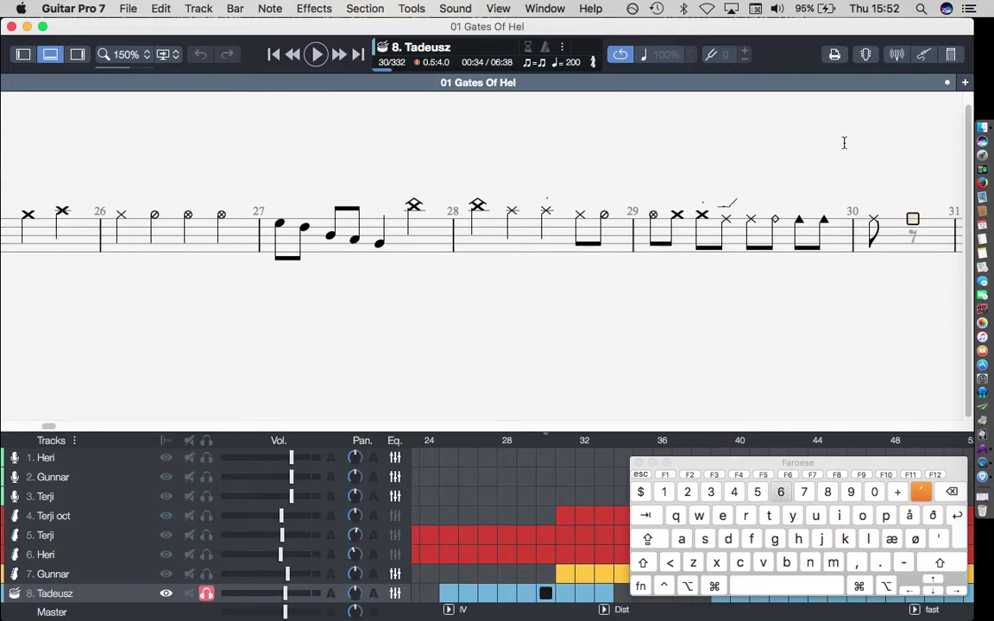
Step: Step through the articulations on the top staff line from beat 2 of bar 29 to bar 30
{"action": "key", "text": "Left"}
{"action": "key", "text": "Left"}
{"action": "key", "text": "Left"}
{"action": "key", "text": "Left"}
{"action": "key", "text": "Left"}
{"action": "key", "text": "Left"}
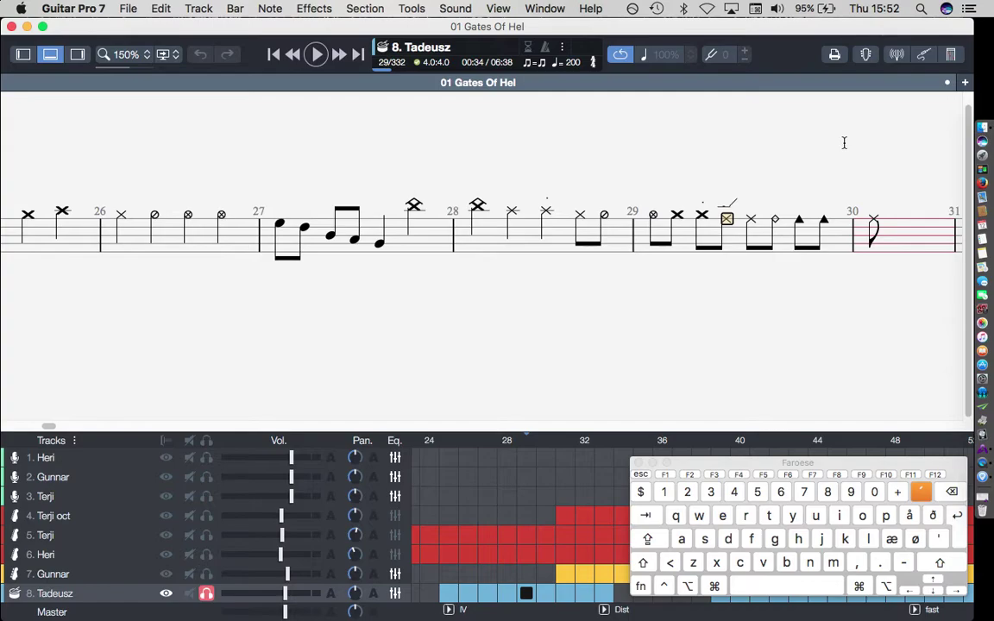
{"action": "key", "text": "Right"}
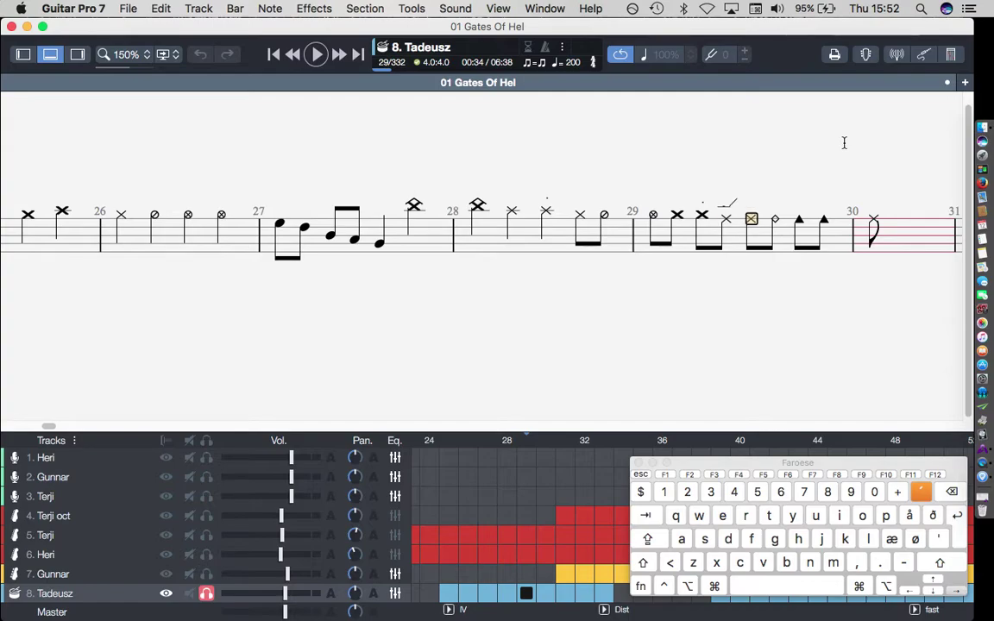
{"action": "key", "text": "Right"}
{"action": "key", "text": "Right"}
{"action": "key", "text": "Right"}
{"action": "key", "text": "Right"}
{"action": "key", "text": "Right"}
Step: Enter three more eighth notes in bar 30: one in the top space, then a triangle-headed and an x-headed hit on the second line
{"action": "key", "text": "Down"}
{"action": "key", "text": "7"}
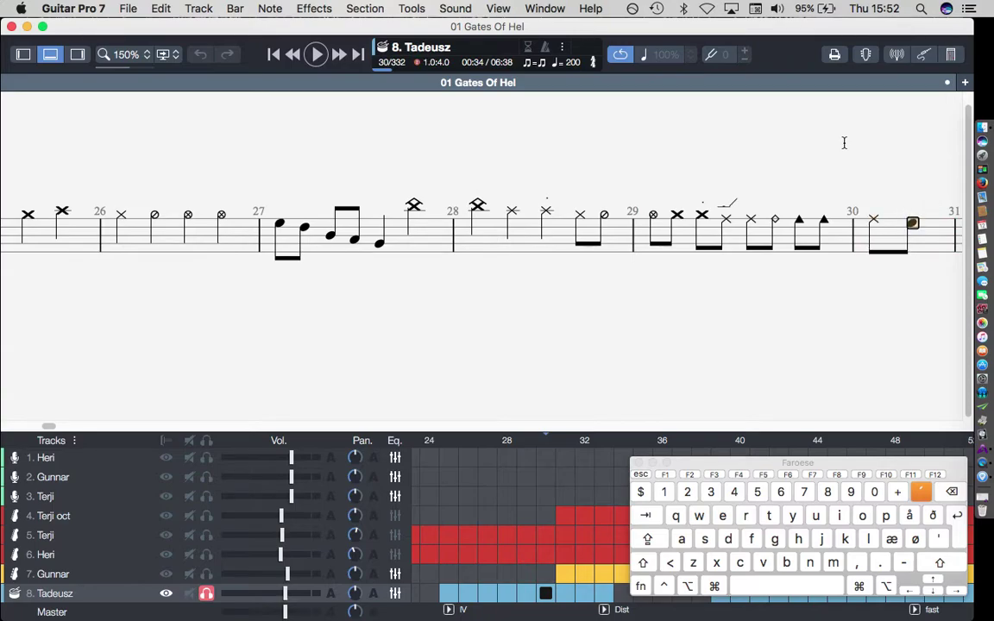
{"action": "key", "text": "Right"}
{"action": "key", "text": "Left"}
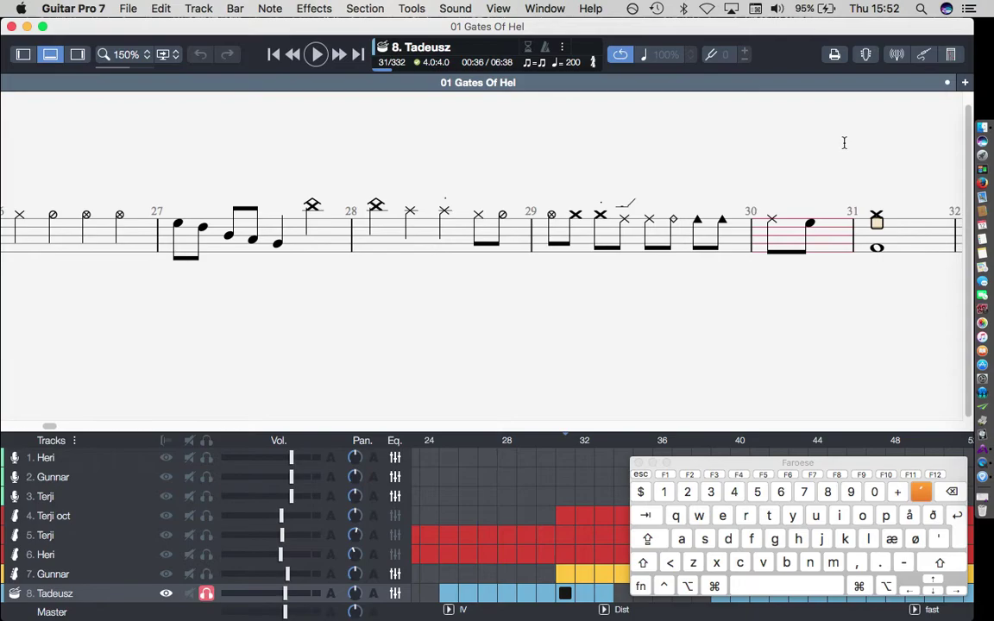
{"action": "key", "text": "Right"}
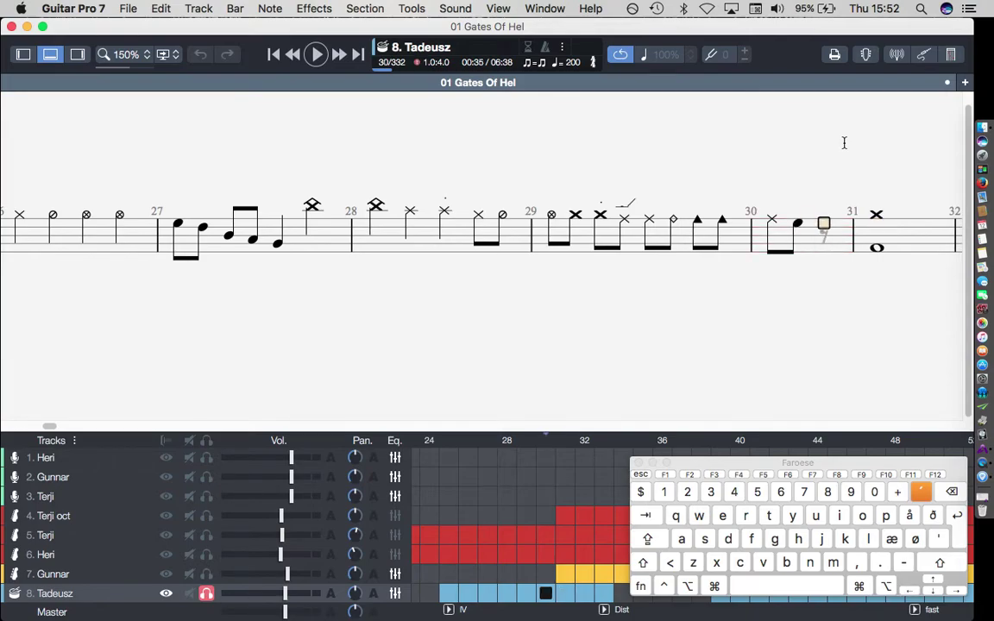
{"action": "type", "text": "53"}
{"action": "key", "text": "Right"}
{"action": "type", "text": "42"}
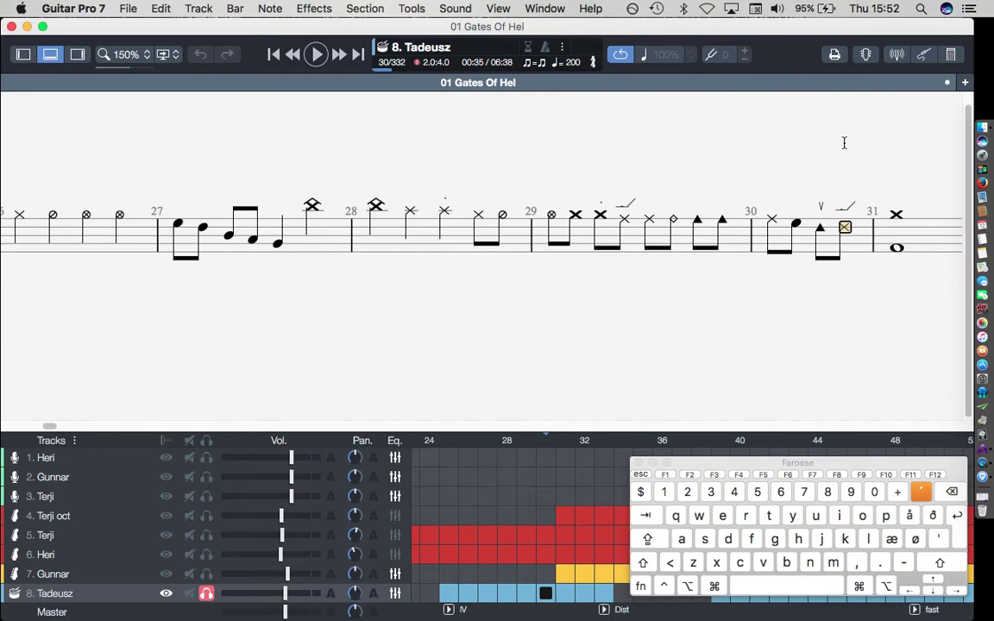
Step: Try different drum sounds in the second space from the top on beat 3 of bar 30, removing each one
{"action": "key", "text": "Right"}
{"action": "type", "text": "38"}
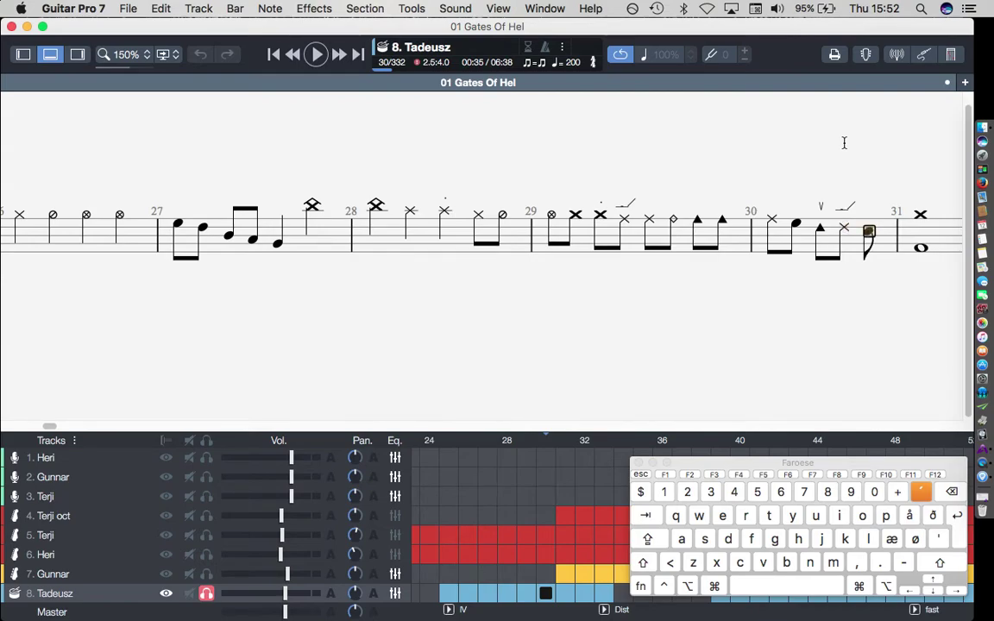
{"action": "key", "text": "Delete"}
{"action": "type", "text": "425356"}
{"action": "key", "text": "Delete"}
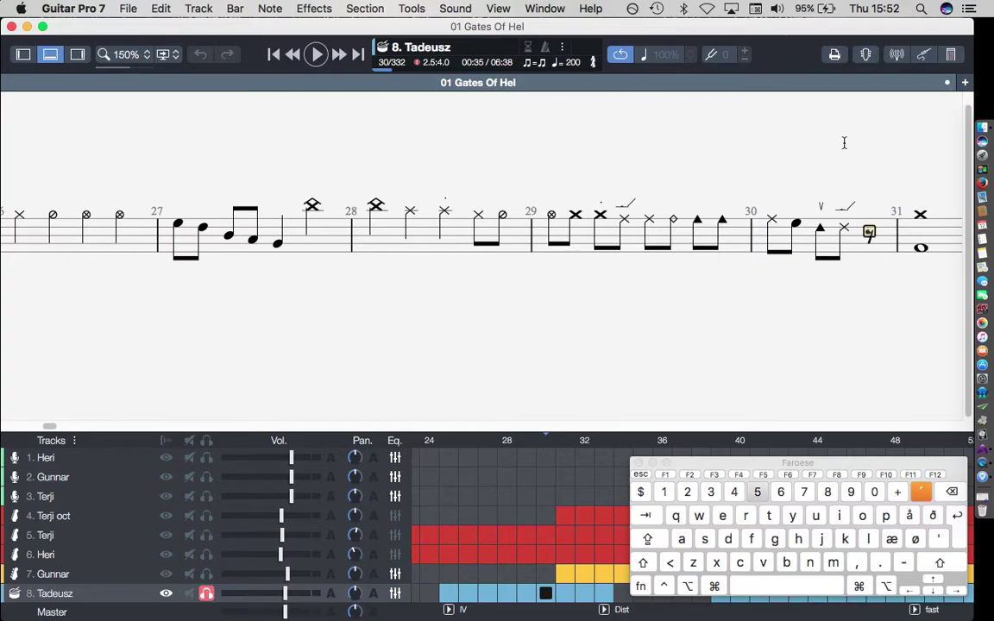
{"action": "type", "text": "36"}
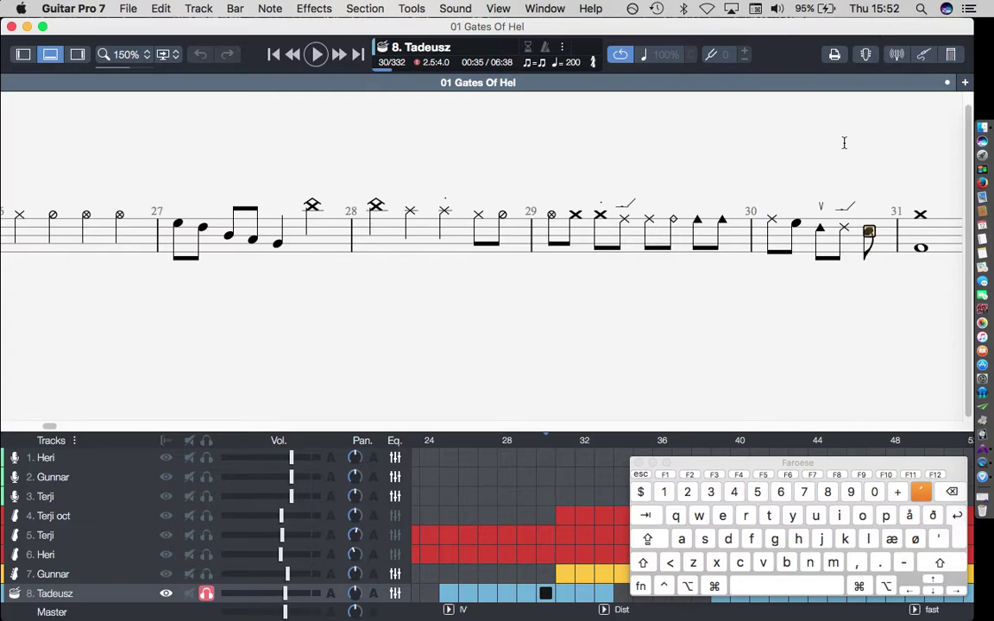
{"action": "key", "text": "Delete"}
{"action": "key", "text": "Right"}
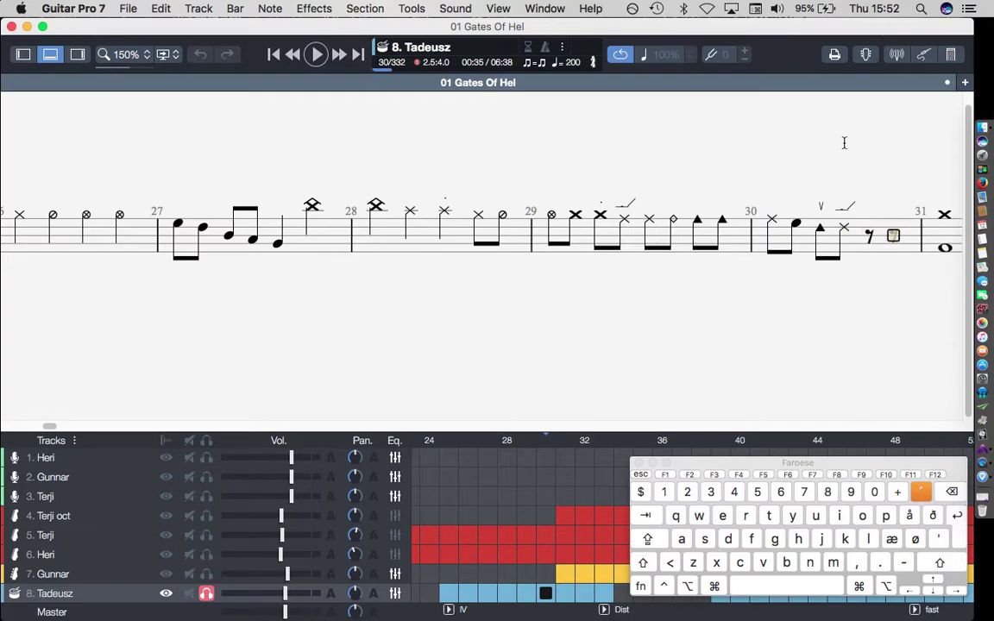
Step: Select bars 25 to 30 of the drum track and delete all their notes
{"action": "scroll", "coordinate": [803, 155], "scroll_direction": "left", "scroll_amount": 8}
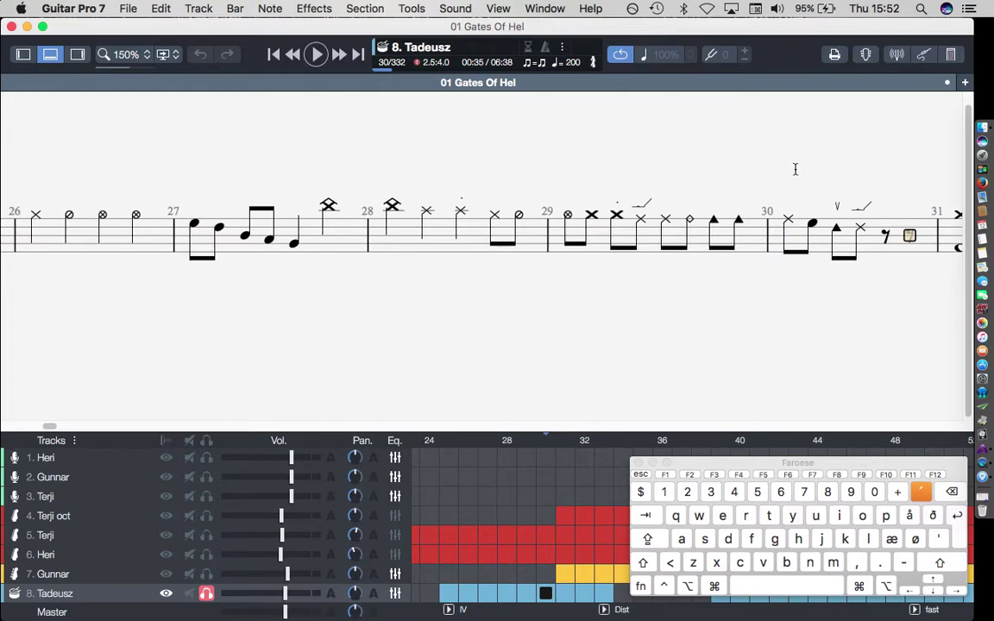
{"action": "scroll", "coordinate": [796, 169], "scroll_direction": "right", "scroll_amount": 3}
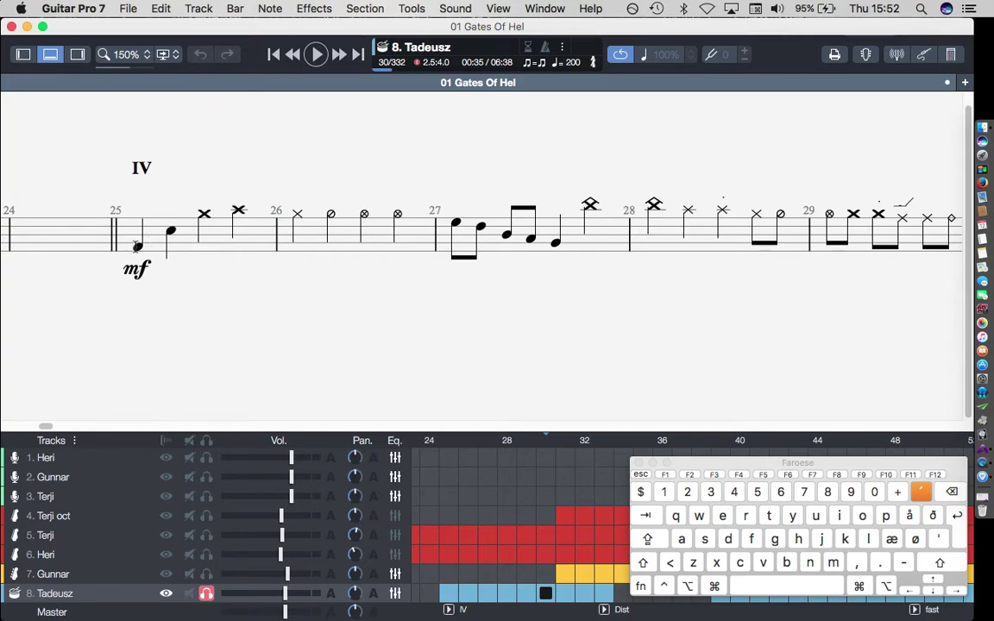
{"action": "left_click", "coordinate": [124, 222]}
{"action": "scroll", "coordinate": [193, 232], "scroll_direction": "right", "scroll_amount": 5}
{"action": "left_click", "coordinate": [815, 239]}
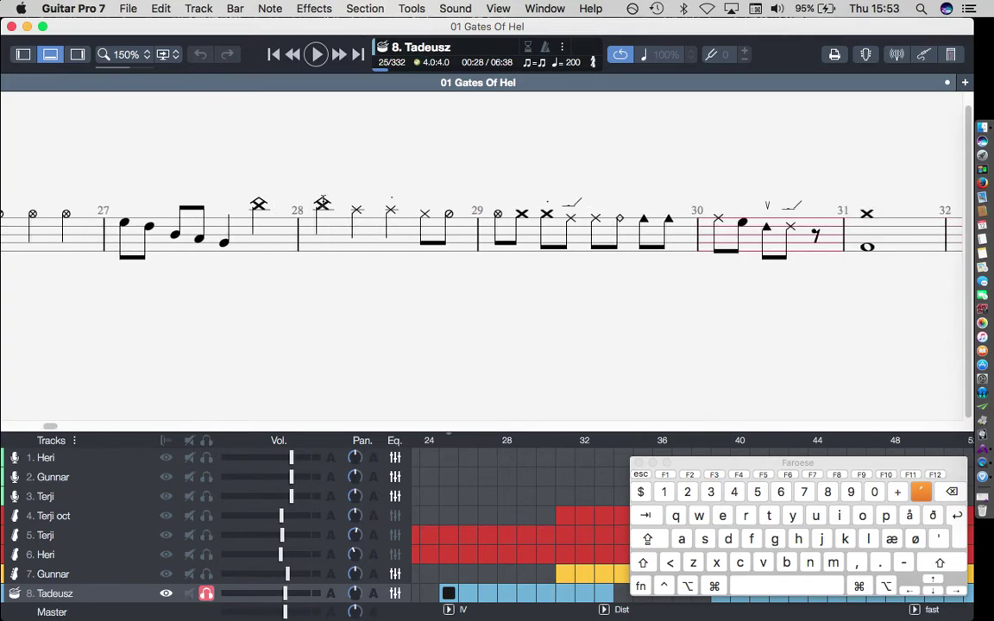
{"action": "key", "text": "shift+ctrl+Left"}
{"action": "key", "text": "shift+ctrl+Left"}
{"action": "key", "text": "shift+ctrl+Left"}
{"action": "key", "text": "shift+ctrl+Left"}
{"action": "key", "text": "shift+ctrl+Left"}
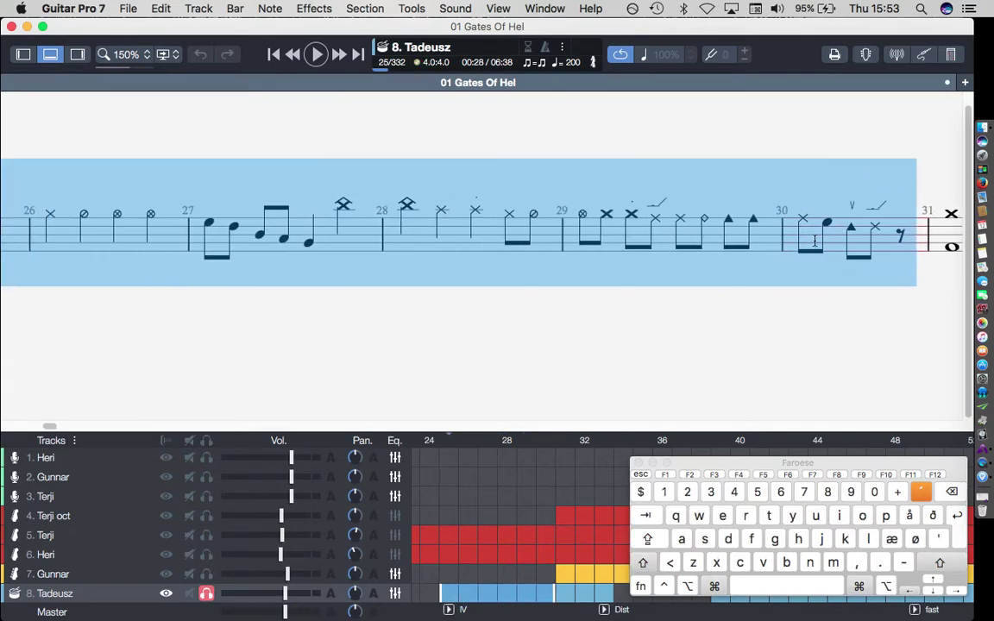
{"action": "key", "text": "shift+ctrl+Left"}
{"action": "key", "text": "Delete"}
{"action": "scroll", "coordinate": [717, 201], "scroll_direction": "left", "scroll_amount": 5}
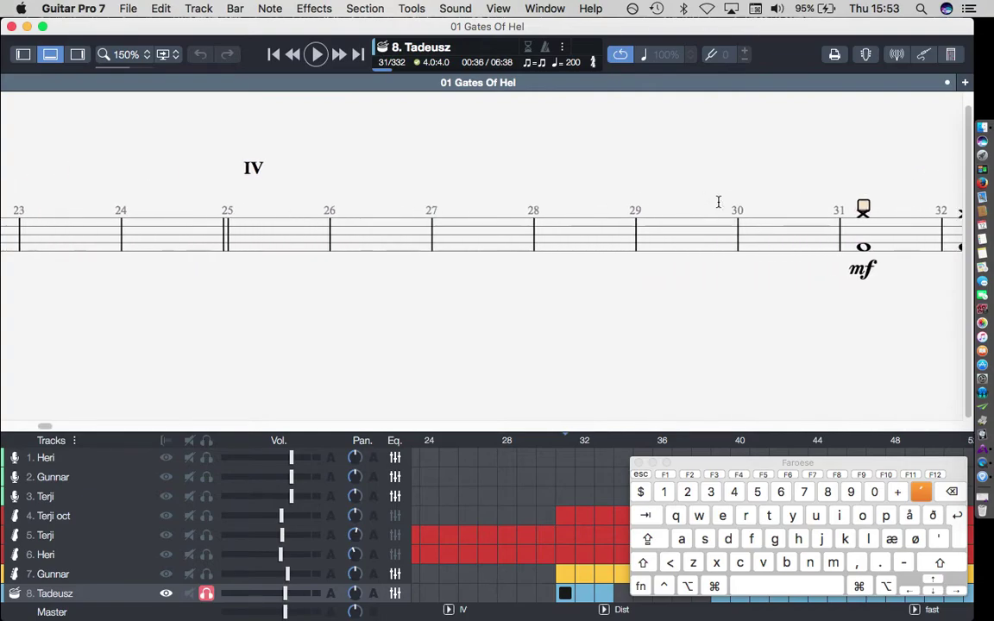
Step: Enter a quarter-note bass drum hit in the bottom staff space on beat 1 of bar 25
{"action": "left_click", "coordinate": [290, 250]}
{"action": "key", "text": "Up"}
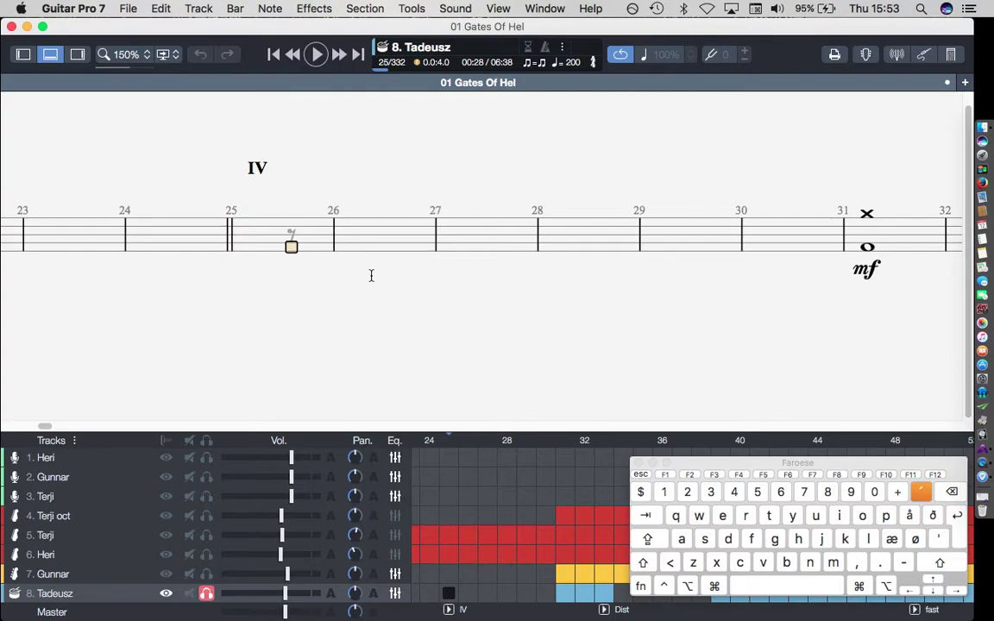
{"action": "scroll", "coordinate": [319, 240], "scroll_direction": "up", "scroll_amount": 1}
{"action": "scroll", "coordinate": [319, 241], "scroll_direction": "right", "scroll_amount": 1}
{"action": "scroll", "coordinate": [363, 240], "scroll_direction": "right", "scroll_amount": 4}
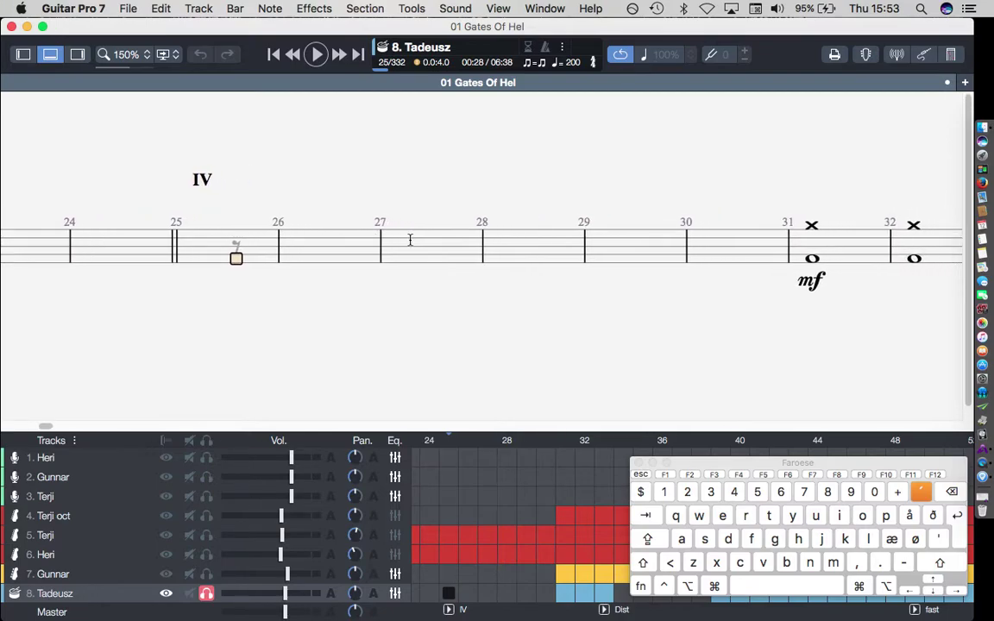
{"action": "scroll", "coordinate": [410, 240], "scroll_direction": "right", "scroll_amount": 1}
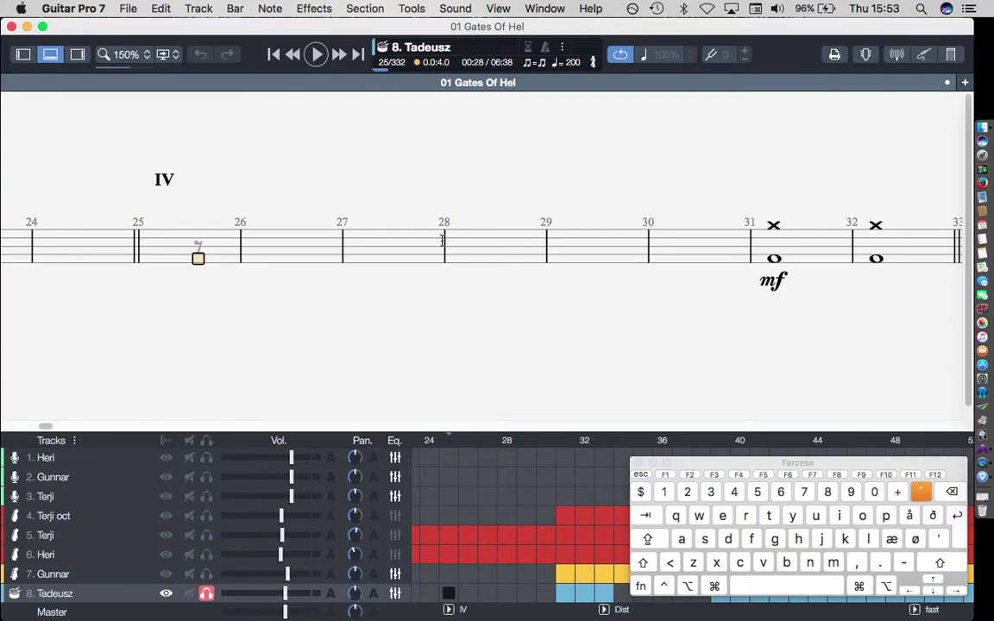
{"action": "key", "text": "0"}
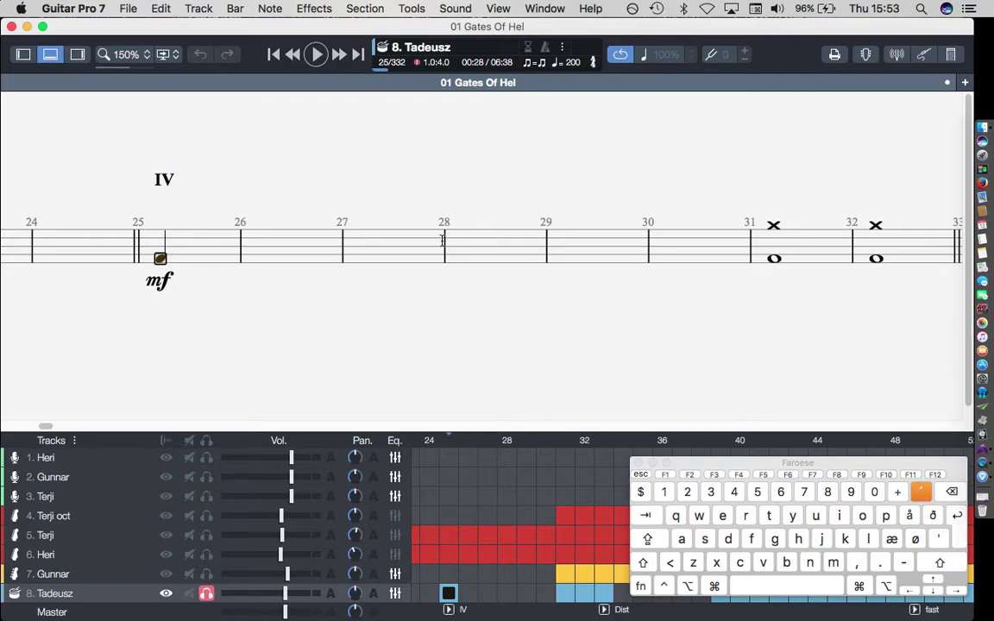
{"action": "key", "text": "minus"}
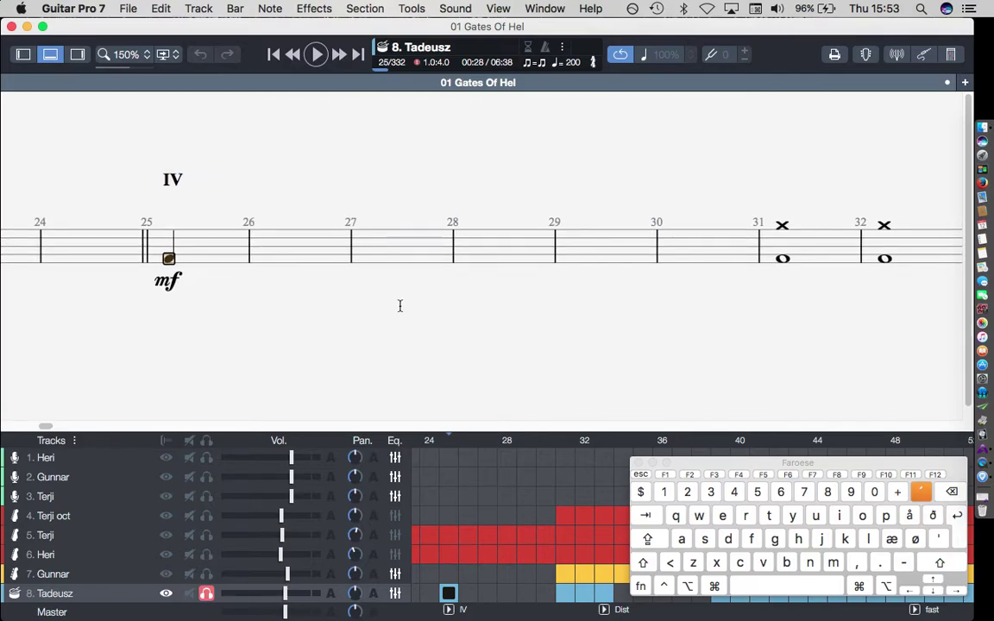
Step: Fill beats 2 to 4 of bar 25 with bass drum quarter notes in the bottom space
{"action": "key", "text": "Right"}
{"action": "key", "text": "0"}
{"action": "key", "text": "Right"}
{"action": "key", "text": "0"}
{"action": "key", "text": "Right"}
{"action": "key", "text": "0"}
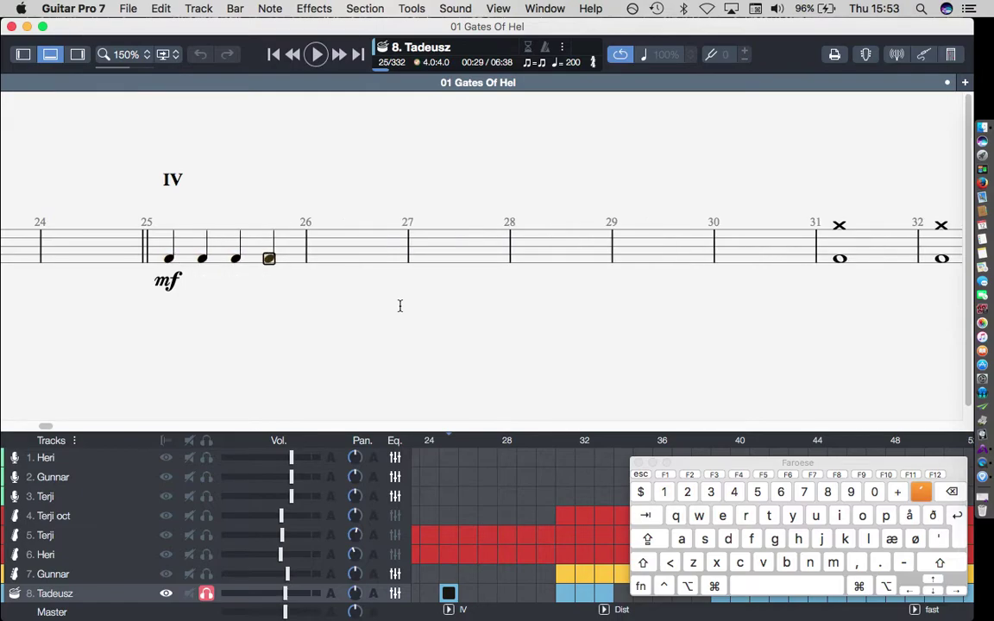
Step: Play back the four bass drum quarter notes in bar 25
{"action": "key", "text": "Left"}
{"action": "key", "text": "Left"}
{"action": "key", "text": "Left"}
{"action": "key", "text": "Right"}
{"action": "key", "text": "Right"}
{"action": "key", "text": "Right"}
{"action": "key", "text": "Right"}
{"action": "key", "text": "Left"}
{"action": "key", "text": "Left"}
{"action": "key", "text": "Left"}
{"action": "key", "text": "Left"}
{"action": "key", "text": "space"}
{"action": "key", "text": "space"}
Step: Replace the bass drum note on beat 2 of bar 25 with a snare in the second space from the top
{"action": "key", "text": "Left"}
{"action": "key", "text": "Left"}
{"action": "key", "text": "Left"}
{"action": "key", "text": "Left"}
{"action": "key", "text": "Right"}
{"action": "key", "text": "Up"}
{"action": "key", "text": "Up"}
{"action": "key", "text": "Up"}
{"action": "key", "text": "Return"}
{"action": "key", "text": "Down"}
{"action": "key", "text": "Down"}
{"action": "key", "text": "Down"}
{"action": "key", "text": "Delete"}
Step: Replace the bass drum note on beat 4 of bar 25 with a snare in the second space from the top
{"action": "key", "text": "Right"}
{"action": "key", "text": "Right"}
{"action": "key", "text": "Up"}
{"action": "key", "text": "Up"}
{"action": "key", "text": "Up"}
{"action": "key", "text": "Down"}
{"action": "key", "text": "Down"}
{"action": "key", "text": "Down"}
{"action": "key", "text": "Delete"}
Step: Play back the alternating bass drum and snare quarter notes in bar 25
{"action": "key", "text": "Left"}
{"action": "key", "text": "Left"}
{"action": "key", "text": "Left"}
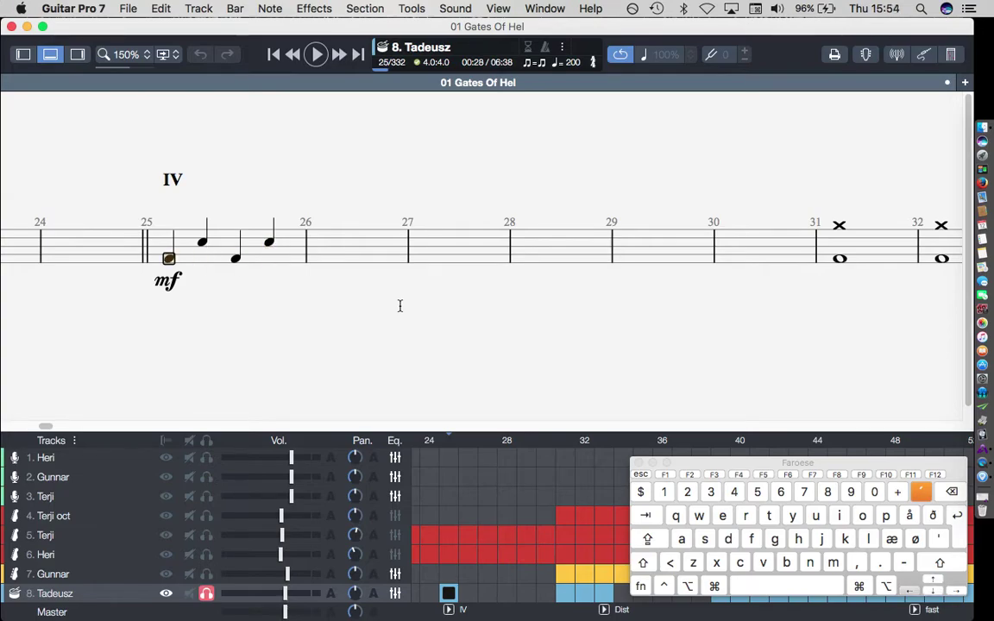
{"action": "key", "text": "space"}
{"action": "key", "text": "space"}
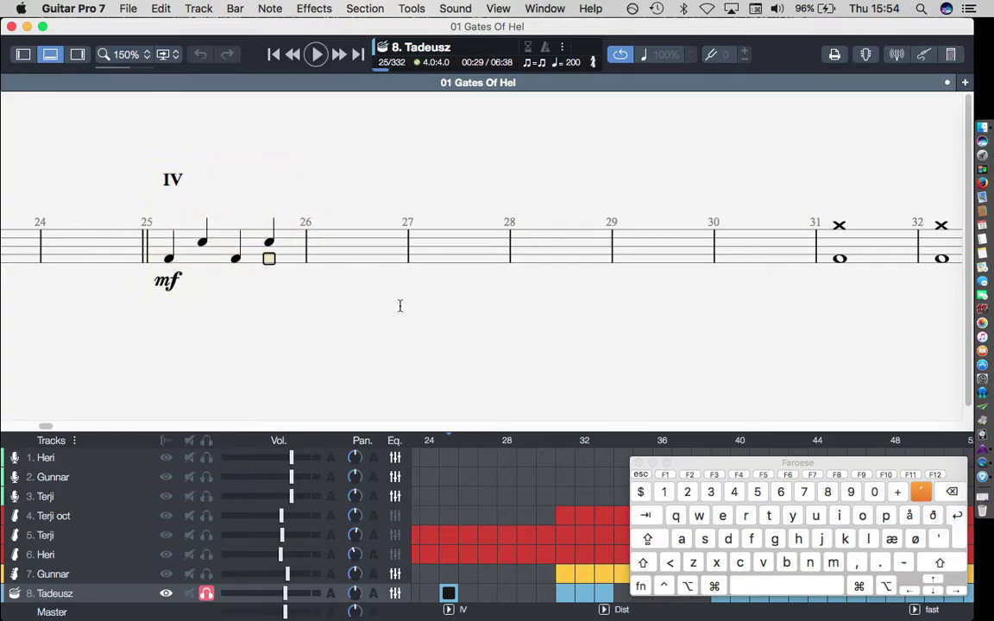
Step: Shorten all four notes in bar 25 from quarter notes to eighth notes
{"action": "key", "text": "Right"}
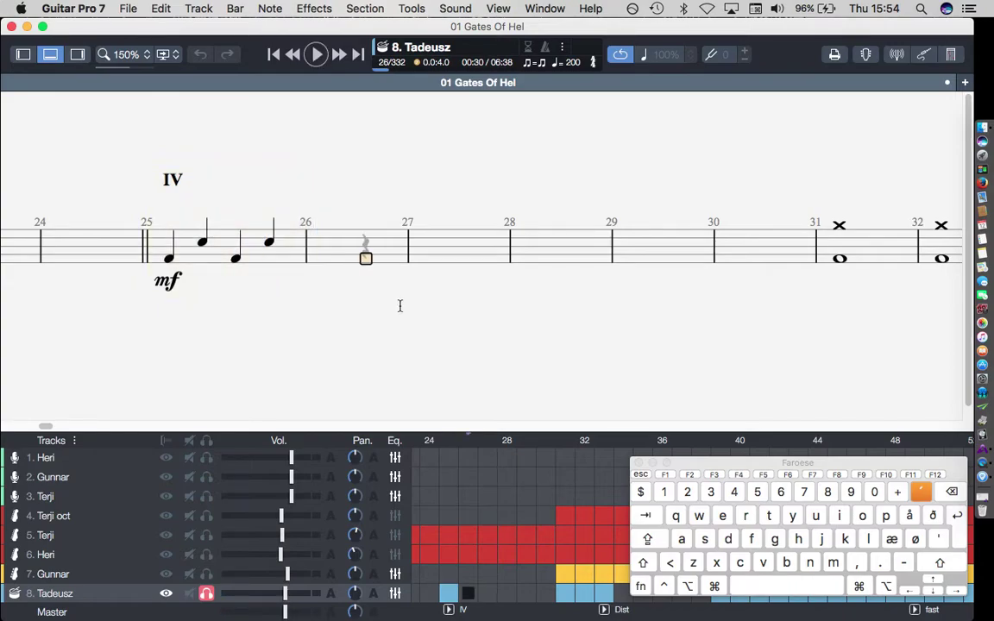
{"action": "key", "text": "Left"}
{"action": "key", "text": "shift+Left"}
{"action": "key", "text": "shift+Left"}
{"action": "key", "text": "Left"}
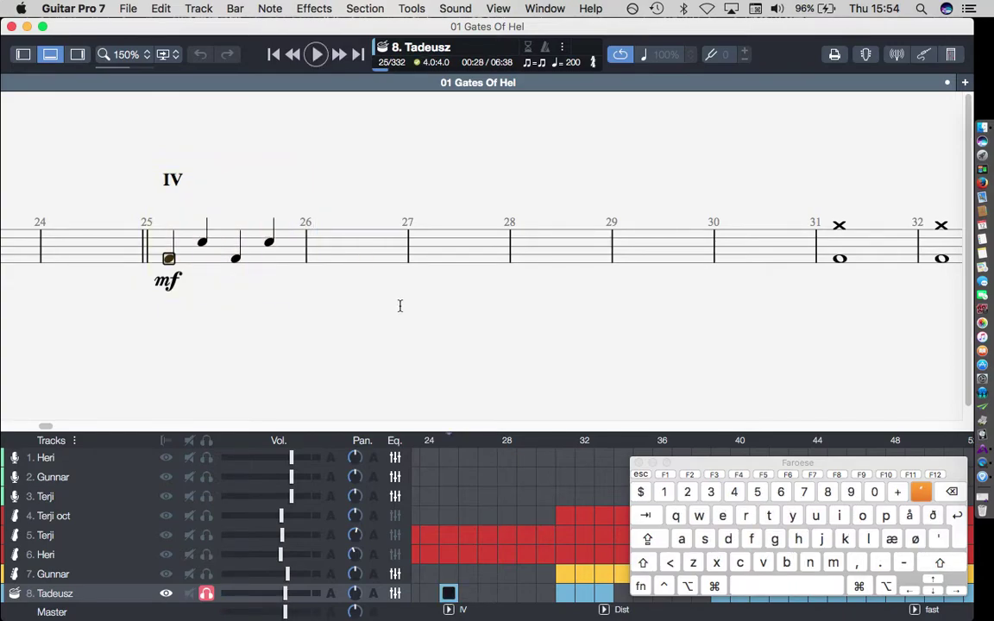
{"action": "key", "text": "minus"}
{"action": "key", "text": "Right"}
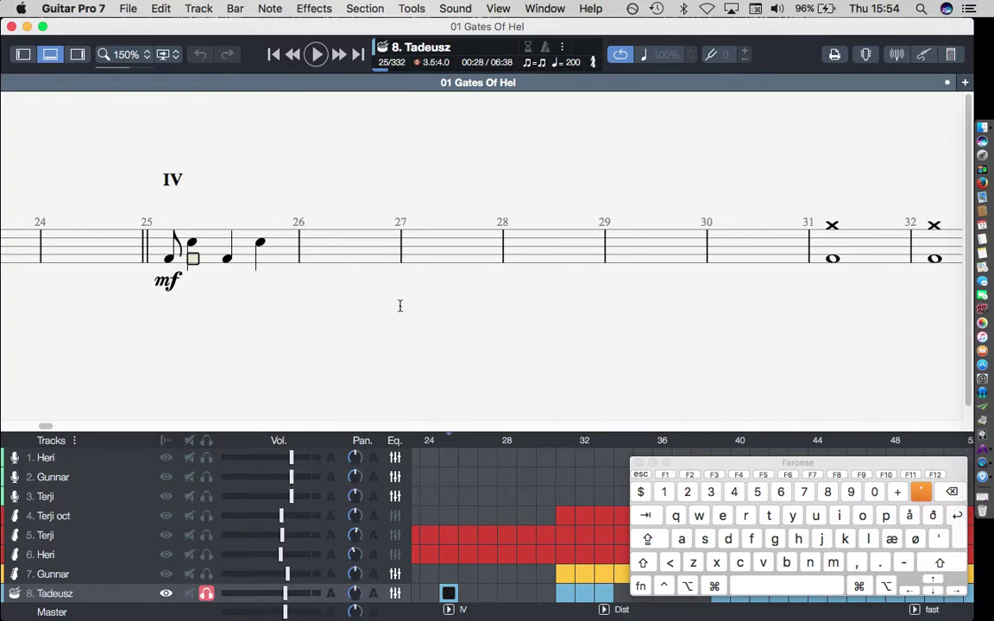
{"action": "key", "text": "minus"}
{"action": "key", "text": "Right"}
{"action": "key", "text": "minus"}
{"action": "key", "text": "Right"}
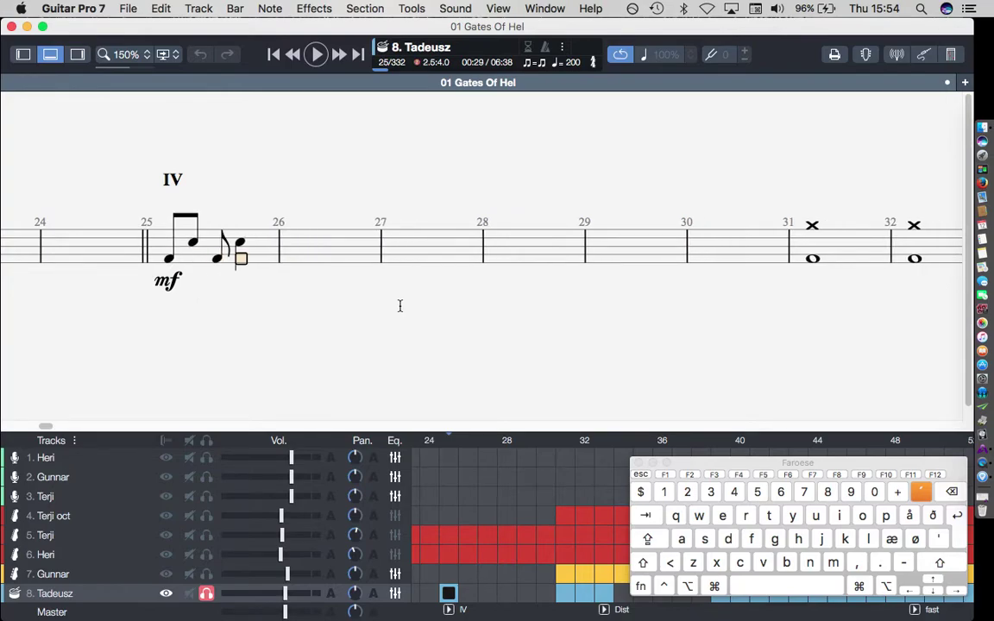
{"action": "key", "text": "minus"}
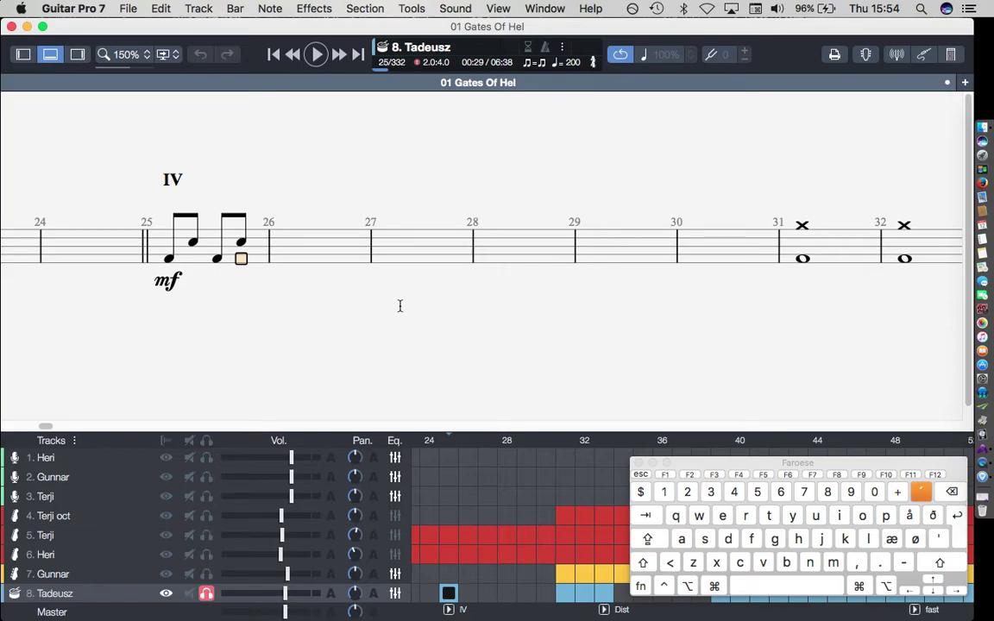
Step: Fill beats 3 and 4 of bar 25 with alternating bass drum and snare eighth notes
{"action": "key", "text": "Right"}
{"action": "key", "text": "Right"}
{"action": "key", "text": "i"}
{"action": "key", "text": "Right"}
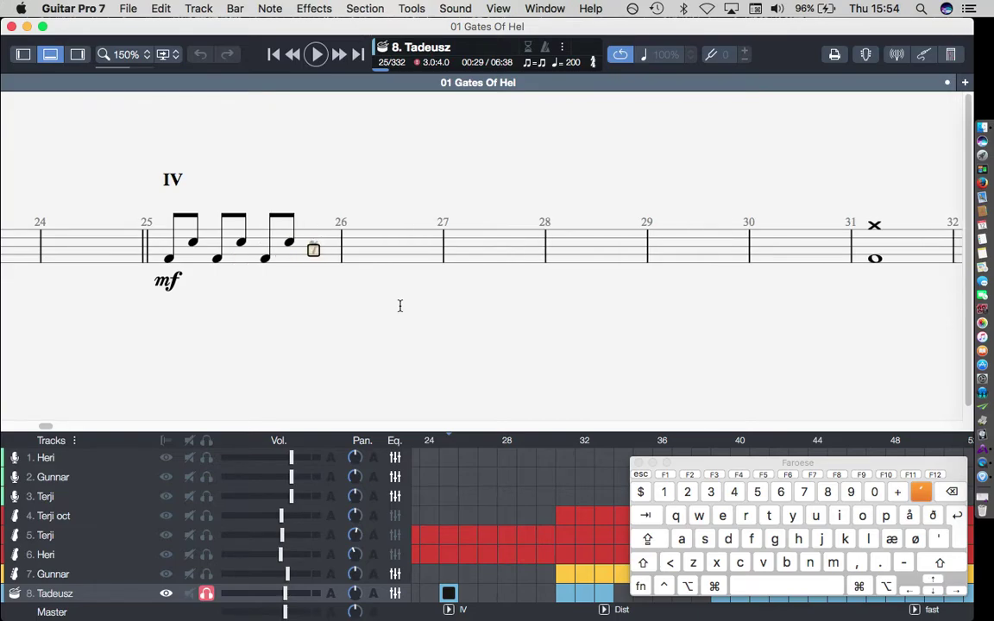
{"action": "key", "text": "0"}
{"action": "key", "text": "Right"}
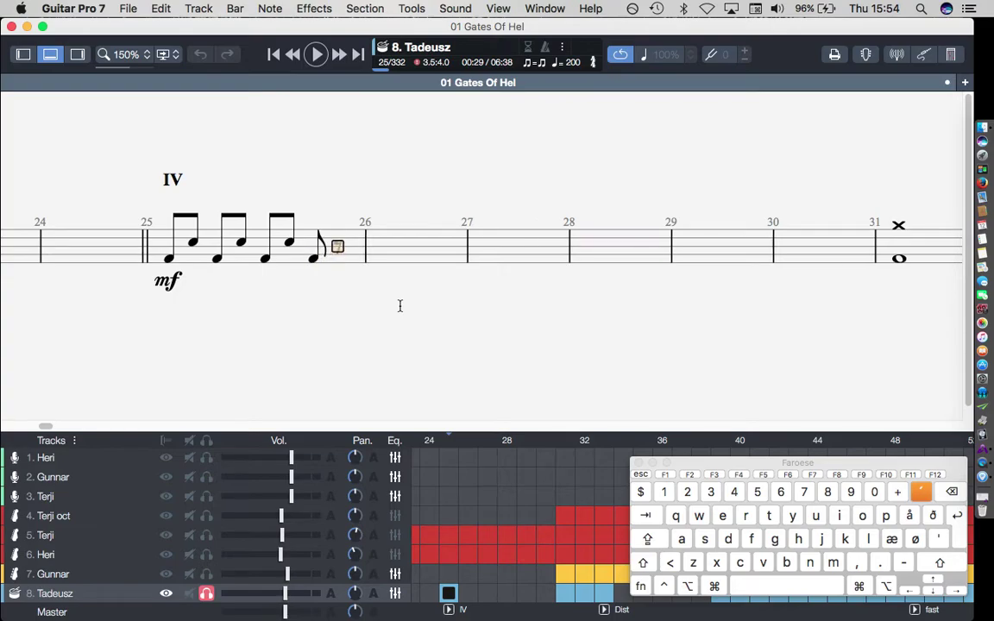
{"action": "key", "text": "0"}
Step: Play back bar 25's bass drum and snare eighth-note pattern from its start with the count-in on
{"action": "key", "text": "Left"}
{"action": "key", "text": "Left"}
{"action": "key", "text": "Left"}
{"action": "key", "text": "Left"}
{"action": "key", "text": "Left"}
{"action": "key", "text": "Left"}
{"action": "key", "text": "Left"}
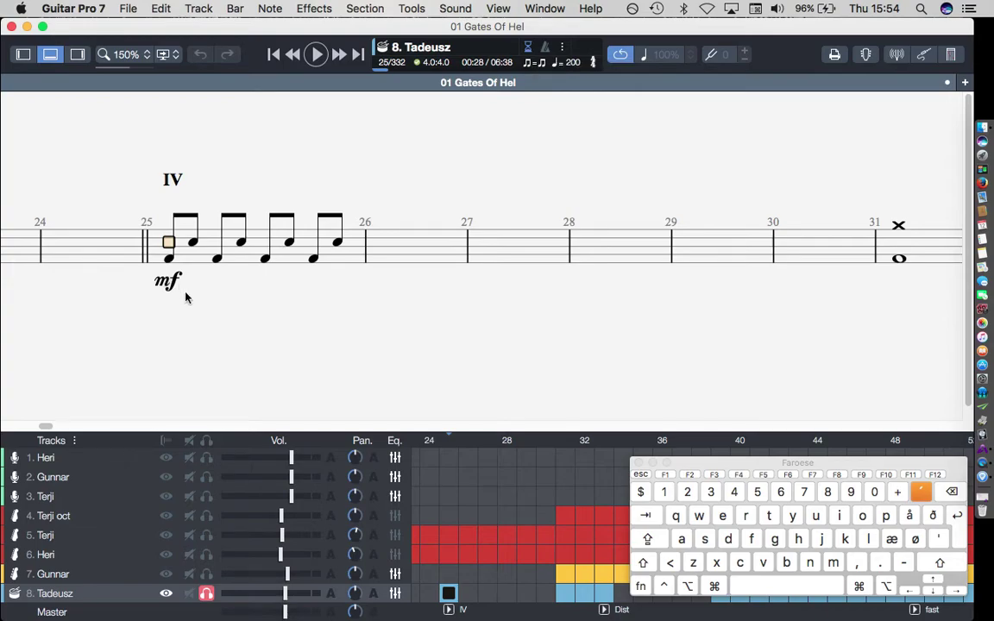
{"action": "key", "text": "space"}
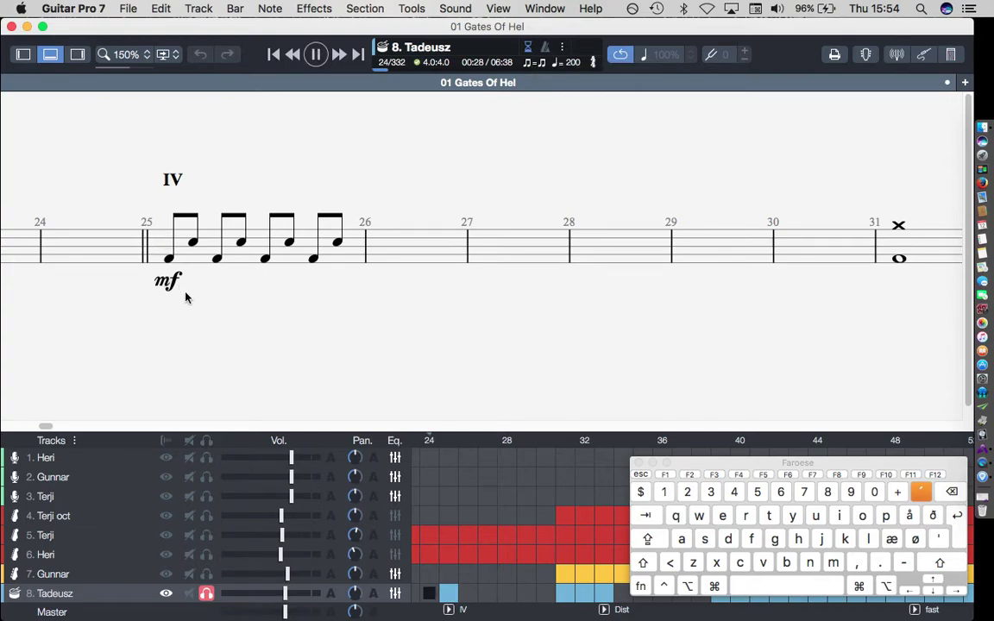
{"action": "key", "text": "space"}
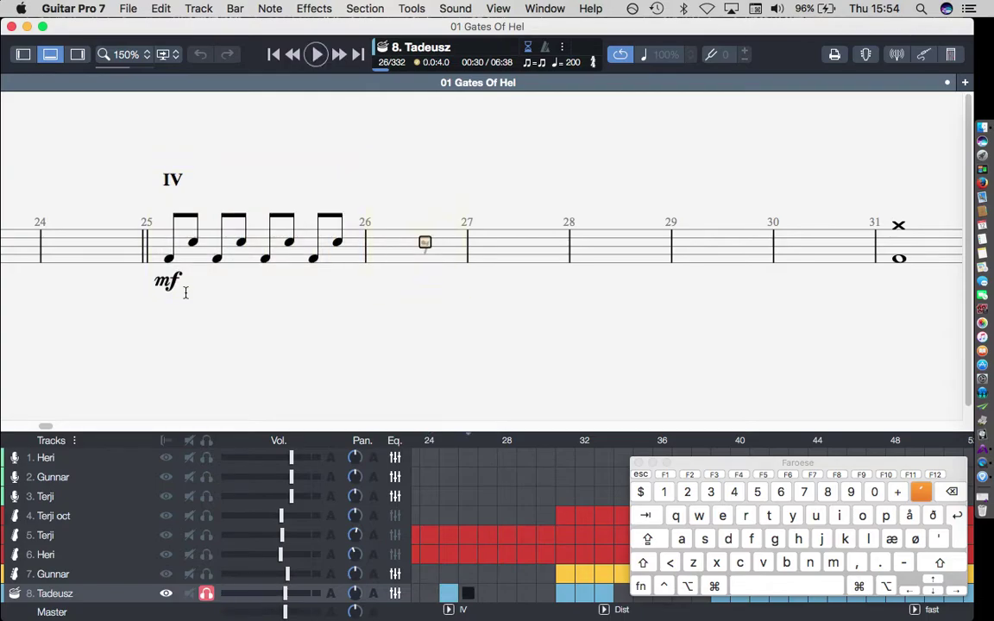
Step: Enter a bass drum half note in the bottom space at the start of bar 26 and advance to beat 3
{"action": "key", "text": "Left"}
{"action": "key", "text": "Right"}
{"action": "key", "text": "Down"}
{"action": "key", "text": "Down"}
{"action": "key", "text": "Down"}
{"action": "key", "text": "Down"}
{"action": "key", "text": "Return"}
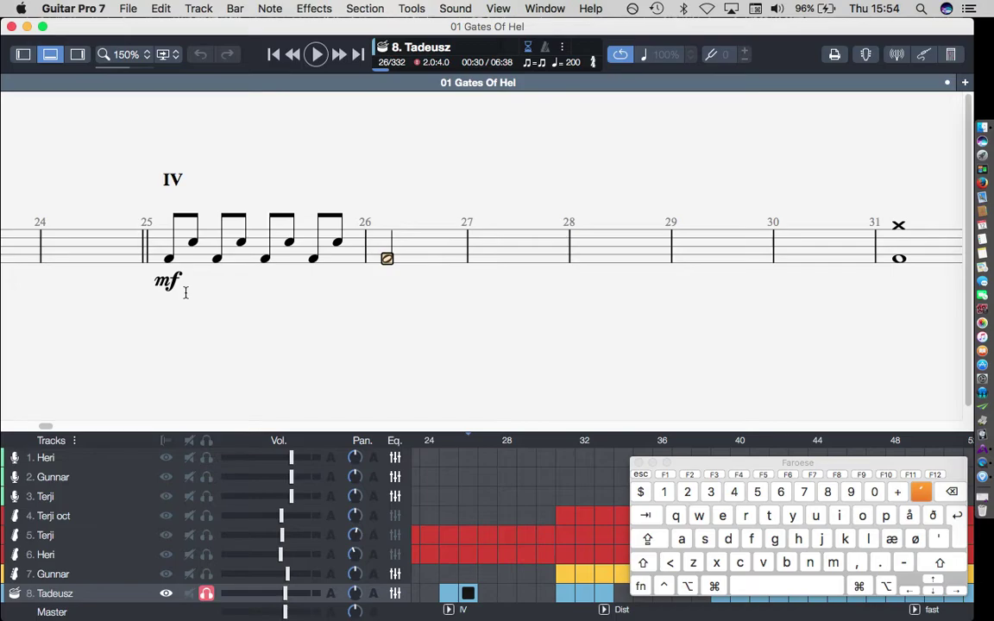
{"action": "key", "text": "Right"}
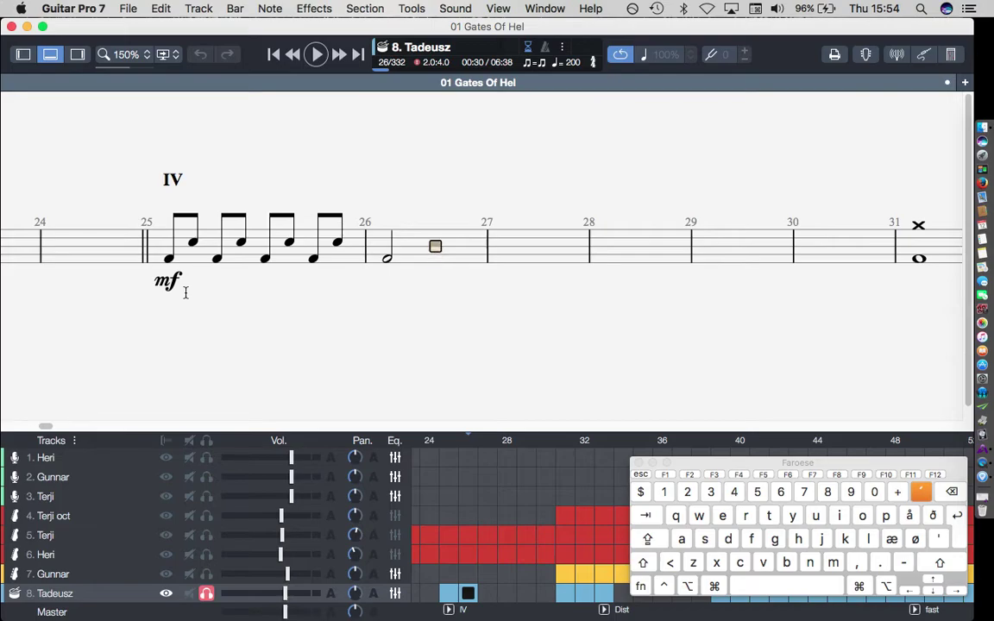
Step: Enter a snare half note on beat 3 of bar 26 and play it back
{"action": "key", "text": "2"}
{"action": "key", "text": "space"}
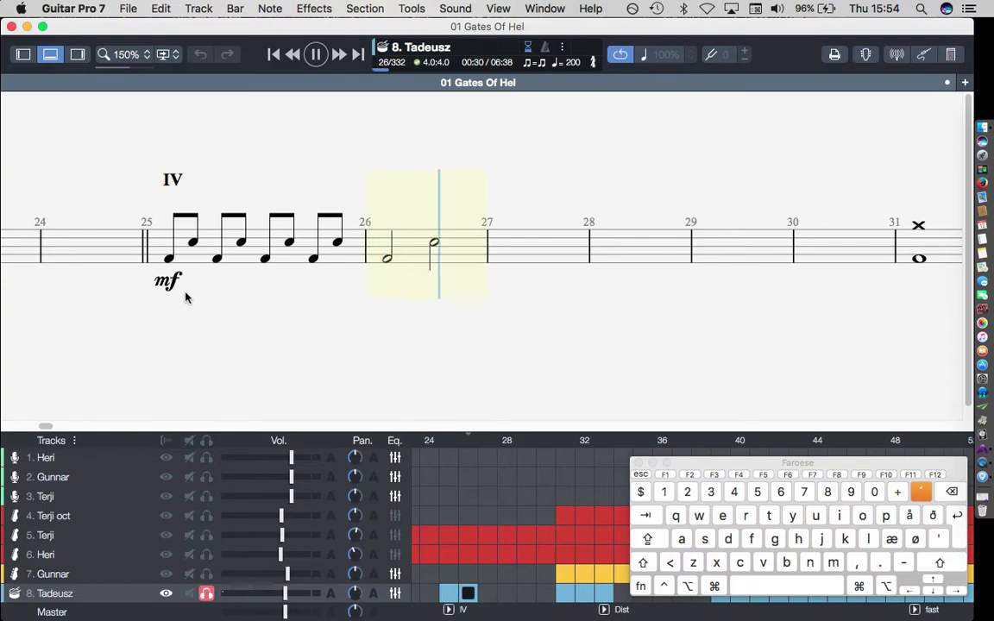
{"action": "key", "text": "space"}
{"action": "key", "text": "Left"}
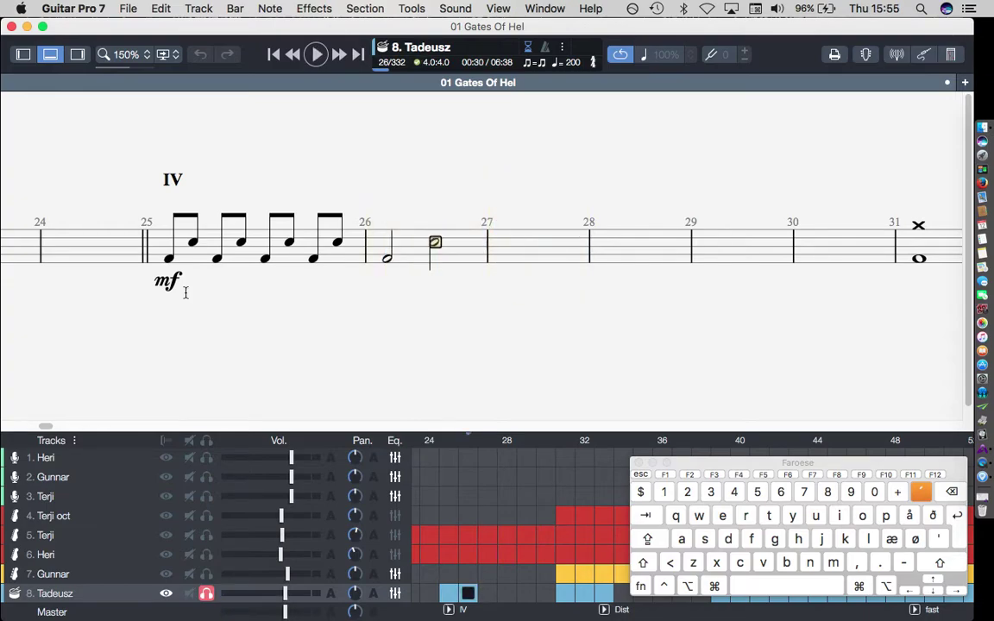
Step: Enter a bass drum note at the start of bar 27 and shorten it to a sixteenth note
{"action": "key", "text": "Right"}
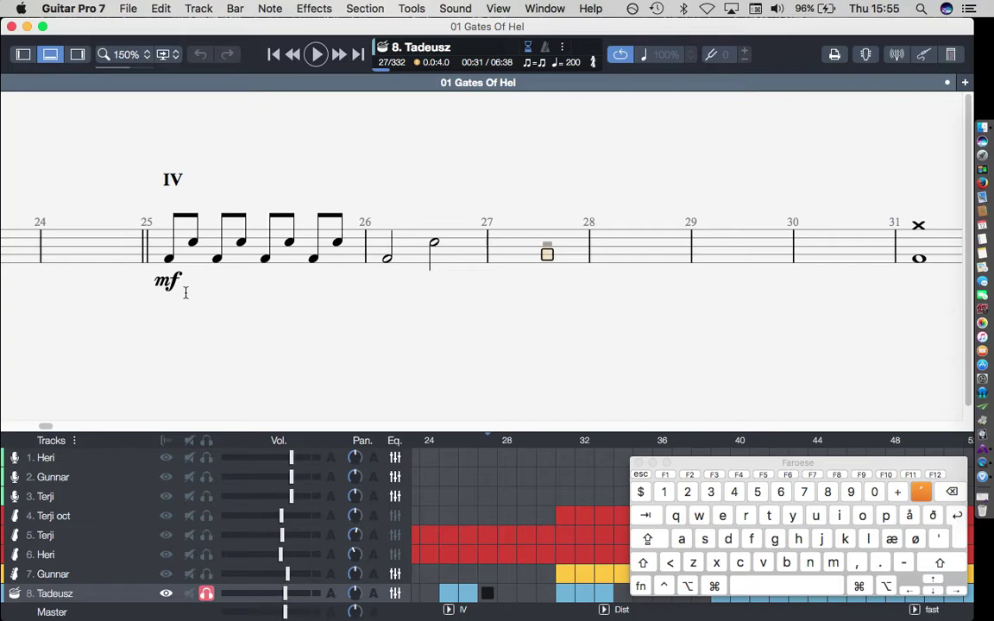
{"action": "key", "text": "shift+Right"}
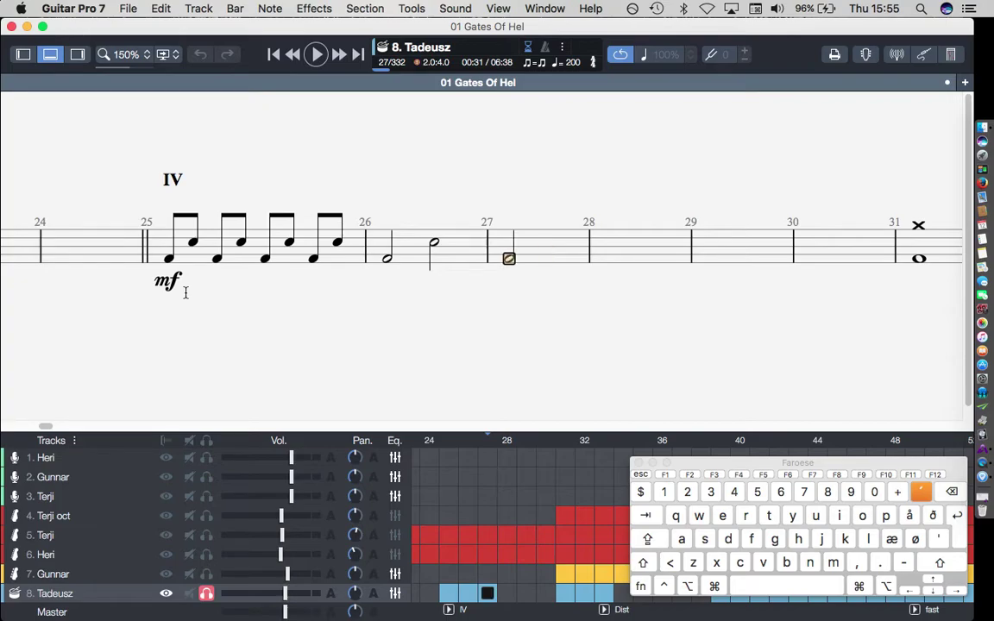
{"action": "key", "text": "minus"}
{"action": "key", "text": "Right"}
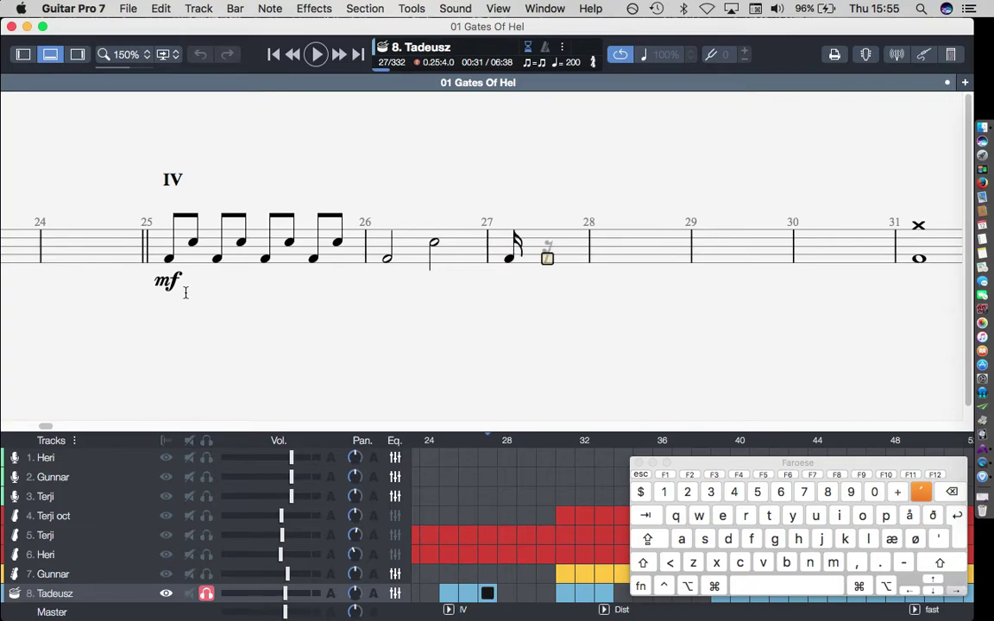
Step: Fill the rest of bar 27 with bass drum sixteenth notes, up to sixteen in total
{"action": "key", "text": "0"}
{"action": "key", "text": "Right"}
{"action": "key", "text": "0"}
{"action": "key", "text": "Right"}
{"action": "key", "text": "0"}
{"action": "key", "text": "Right"}
{"action": "key", "text": "0"}
{"action": "key", "text": "Right"}
{"action": "key", "text": "0"}
{"action": "key", "text": "Right"}
{"action": "key", "text": "0"}
{"action": "key", "text": "Right"}
{"action": "key", "text": "0"}
{"action": "key", "text": "Right"}
{"action": "key", "text": "0"}
{"action": "key", "text": "Right"}
{"action": "key", "text": "0"}
{"action": "key", "text": "Right"}
{"action": "key", "text": "0"}
{"action": "key", "text": "Right"}
{"action": "key", "text": "0"}
{"action": "key", "text": "Right"}
{"action": "key", "text": "0"}
{"action": "key", "text": "Right"}
{"action": "key", "text": "0"}
{"action": "key", "text": "Right"}
{"action": "key", "text": "0"}
{"action": "key", "text": "Right"}
{"action": "key", "text": "0"}
Step: Add a snare note above the bass drum on beat 2 of bar 27
{"action": "key", "text": "Left"}
{"action": "key", "text": "Left"}
{"action": "key", "text": "Left"}
{"action": "key", "text": "Left"}
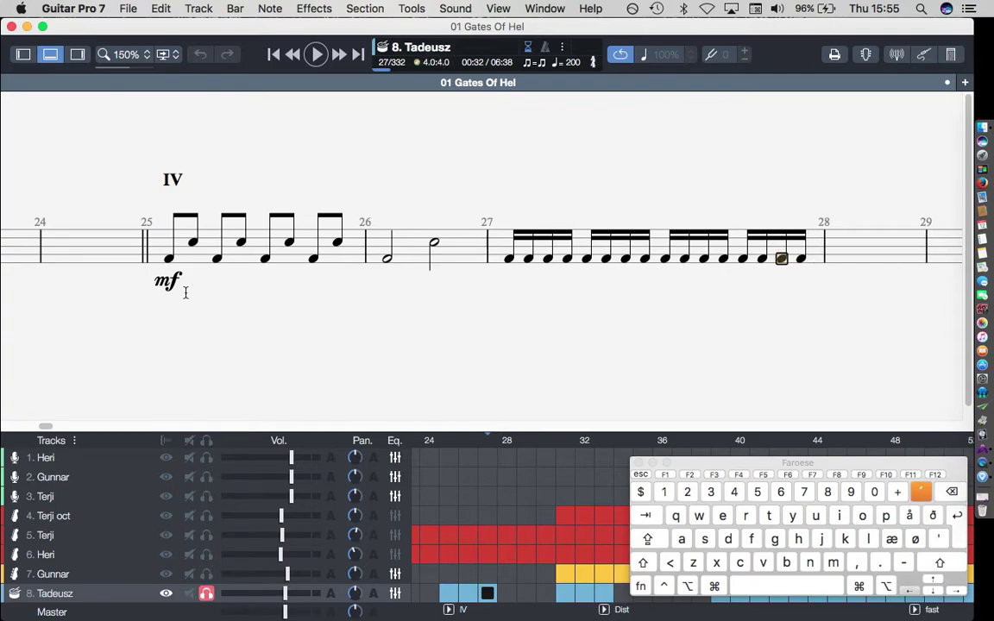
{"action": "key", "text": "Left"}
{"action": "key", "text": "Left"}
{"action": "key", "text": "Left"}
{"action": "key", "text": "Left"}
{"action": "key", "text": "Left"}
{"action": "key", "text": "Left"}
{"action": "key", "text": "Left"}
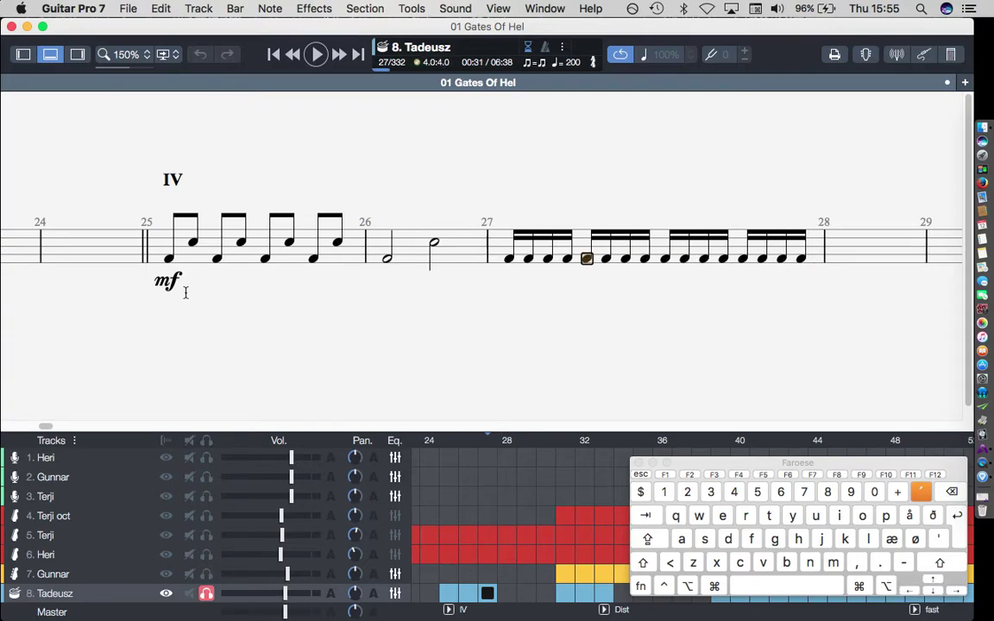
{"action": "key", "text": "Up"}
{"action": "key", "text": "0"}
Step: Add a snare note above the bass drum on beat 4 of bar 27
{"action": "key", "text": "Right"}
{"action": "key", "text": "Right"}
{"action": "key", "text": "Right"}
{"action": "key", "text": "Right"}
{"action": "key", "text": "Right"}
{"action": "key", "text": "Right"}
{"action": "key", "text": "Right"}
{"action": "key", "text": "Right"}
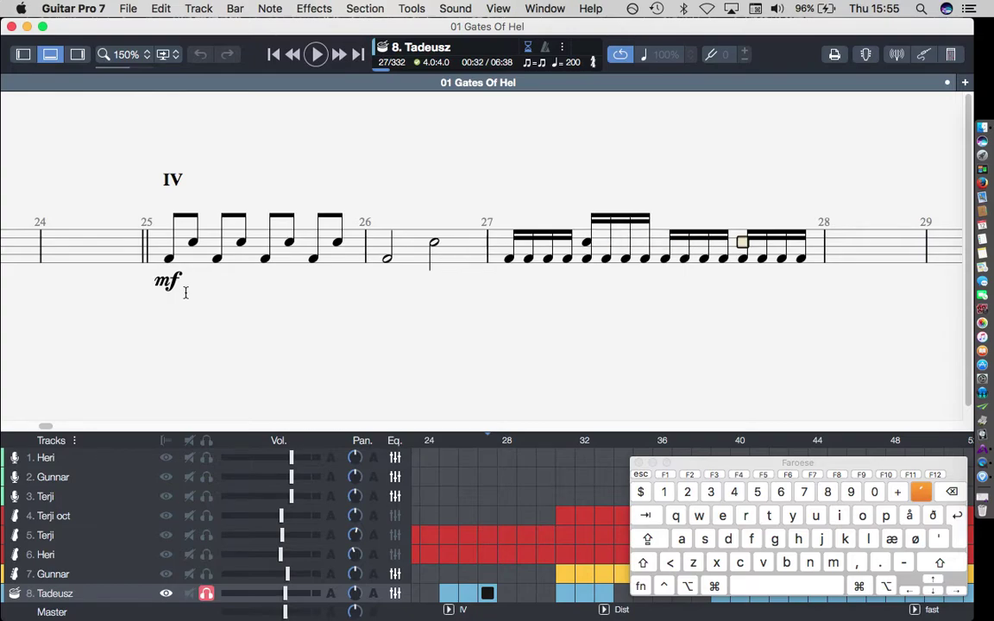
{"action": "key", "text": "Up"}
{"action": "key", "text": "0"}
Step: Add an x-head hi-hat note just above the staff on the first beat of bar 27
{"action": "key", "text": "Left"}
{"action": "key", "text": "Left"}
{"action": "key", "text": "Left"}
{"action": "key", "text": "Left"}
{"action": "key", "text": "Left"}
{"action": "key", "text": "Left"}
{"action": "key", "text": "Left"}
{"action": "key", "text": "Left"}
{"action": "key", "text": "Left"}
{"action": "key", "text": "Left"}
{"action": "key", "text": "Left"}
{"action": "key", "text": "Left"}
{"action": "key", "text": "Up"}
{"action": "key", "text": "Up"}
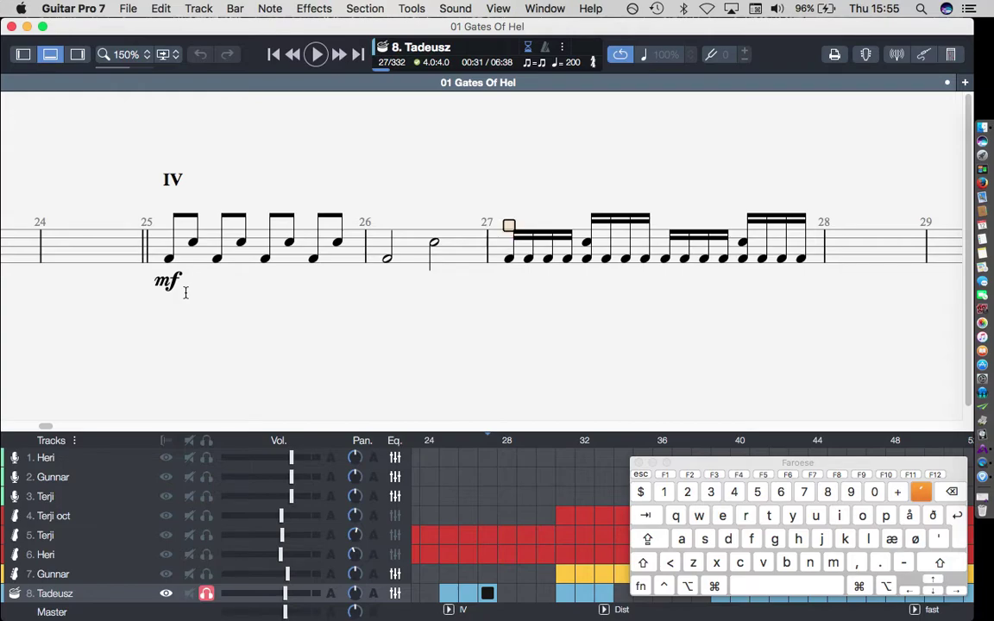
{"action": "key", "text": "0"}
Step: Add alternating slashed-circle and circled-x hi-hat notes above every second remaining sixteenth note of bar 27
{"action": "key", "text": "Right"}
{"action": "key", "text": "Right"}
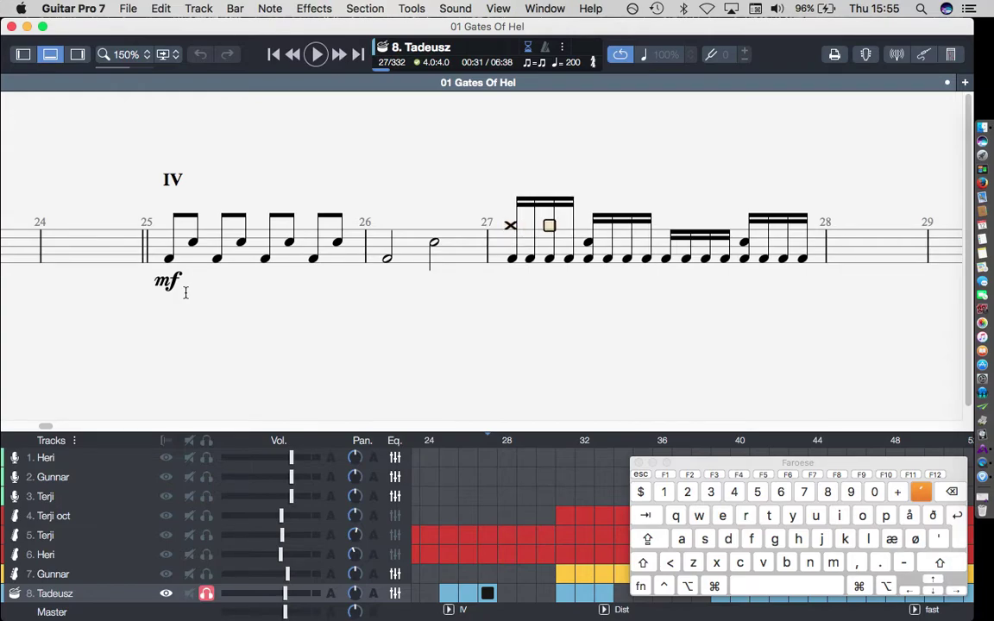
{"action": "key", "text": "1"}
{"action": "key", "text": "Right"}
{"action": "key", "text": "Right"}
{"action": "key", "text": "2"}
{"action": "key", "text": "Right"}
{"action": "key", "text": "Right"}
{"action": "key", "text": "1"}
{"action": "key", "text": "Right"}
{"action": "key", "text": "Right"}
{"action": "key", "text": "2"}
{"action": "key", "text": "Right"}
{"action": "key", "text": "Right"}
{"action": "key", "text": "1"}
{"action": "key", "text": "Right"}
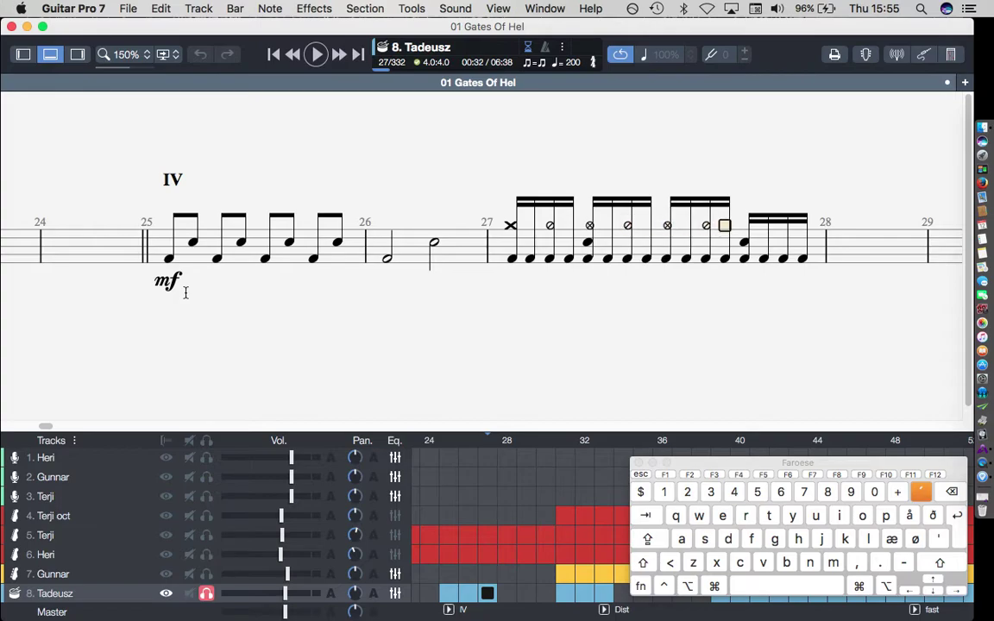
{"action": "key", "text": "Right"}
{"action": "key", "text": "2"}
{"action": "key", "text": "Right"}
{"action": "key", "text": "Right"}
Step: Play back bar 27's hi-hat, snare and bass drum pattern from its start
{"action": "key", "text": "Left"}
{"action": "key", "text": "Left"}
{"action": "key", "text": "Left"}
{"action": "key", "text": "Left"}
{"action": "key", "text": "Left"}
{"action": "key", "text": "Left"}
{"action": "key", "text": "Left"}
{"action": "key", "text": "Left"}
{"action": "key", "text": "Left"}
{"action": "key", "text": "Left"}
{"action": "key", "text": "Left"}
{"action": "key", "text": "Left"}
{"action": "key", "text": "Right"}
{"action": "key", "text": "Right"}
{"action": "key", "text": "Right"}
{"action": "key", "text": "Right"}
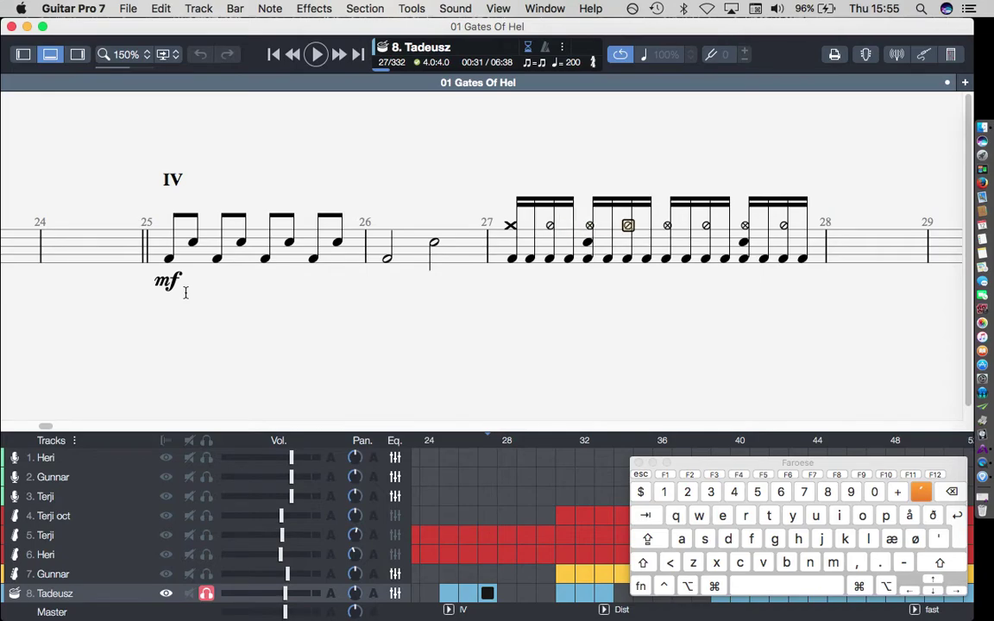
{"action": "key", "text": "Left"}
{"action": "key", "text": "Left"}
{"action": "key", "text": "Left"}
{"action": "key", "text": "Left"}
{"action": "key", "text": "Left"}
{"action": "key", "text": "Left"}
{"action": "scroll", "coordinate": [495, 323], "scroll_direction": "right", "scroll_amount": 5}
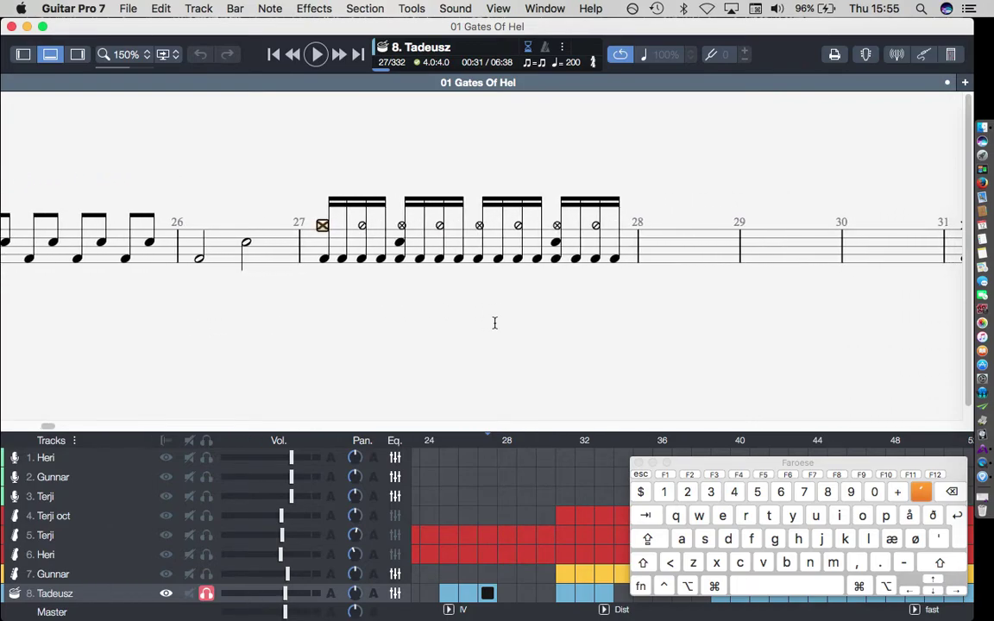
{"action": "key", "text": "space"}
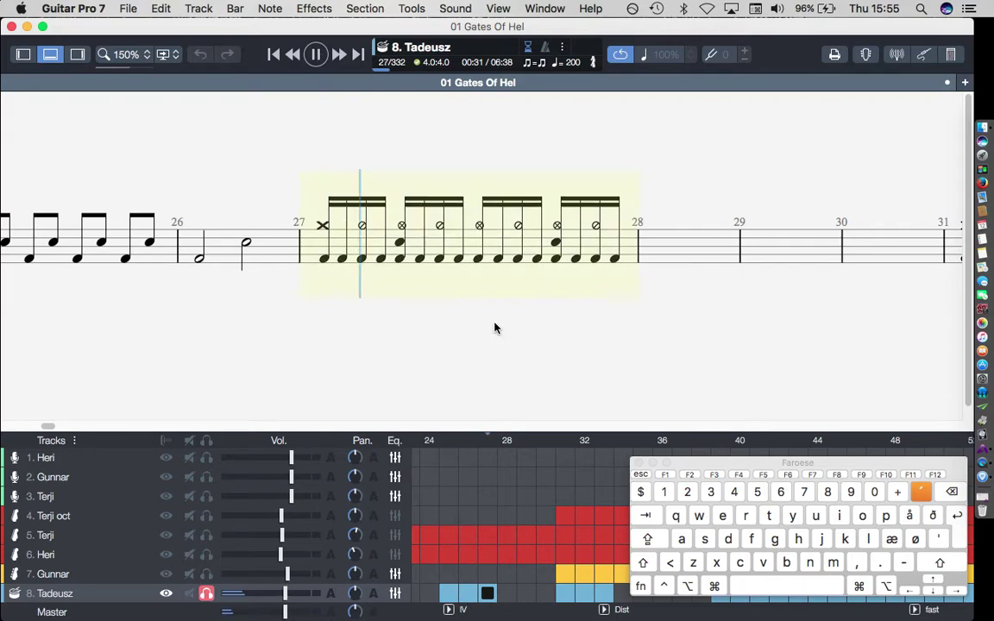
{"action": "key", "text": "space"}
Step: Copy beats 3 and 4 of bar 27 and paste them into bar 28
{"action": "key", "text": "Left"}
{"action": "key", "text": "Left"}
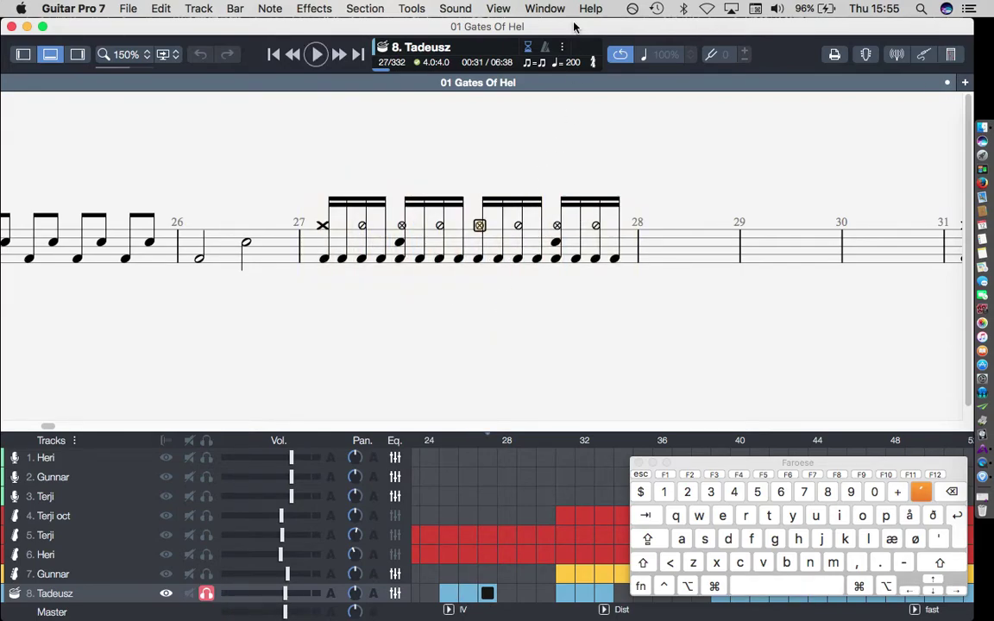
{"action": "key", "text": "shift+End"}
{"action": "key", "text": "super+c"}
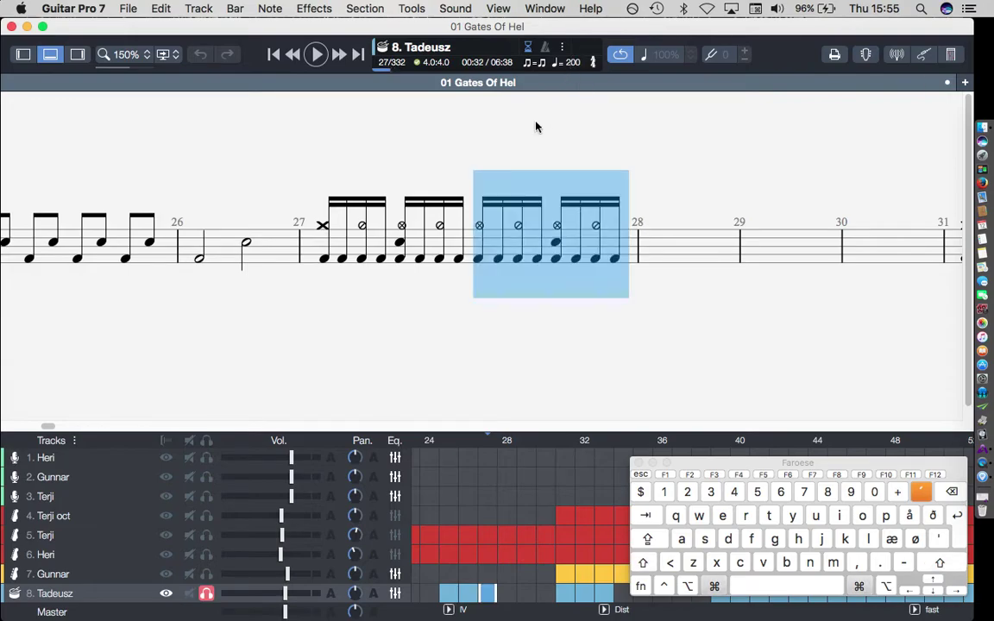
{"action": "key", "text": "Right"}
{"action": "key", "text": "super+v"}
Step: Delete the eight sixteenth-note positions in beats 3 and 4 of bar 27
{"action": "key", "text": "Left"}
{"action": "key", "text": "Left"}
{"action": "key", "text": "Left"}
{"action": "key", "text": "Left"}
{"action": "key", "text": "Left"}
{"action": "key", "text": "Left"}
{"action": "key", "text": "Left"}
{"action": "key", "text": "Left"}
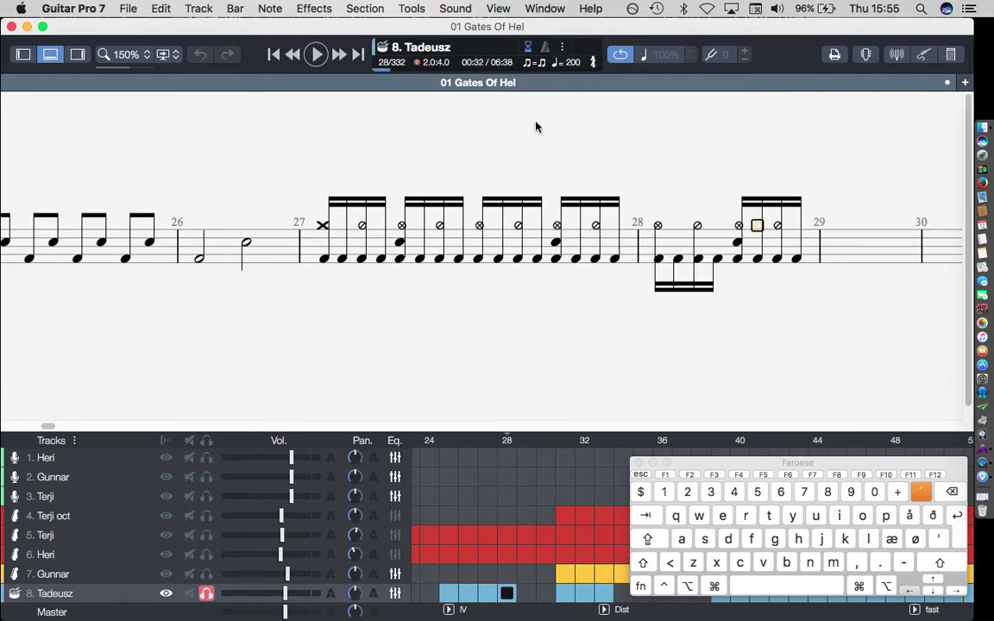
{"action": "key", "text": "shift+Left"}
{"action": "key", "text": "shift+Left"}
{"action": "key", "text": "shift+Left"}
{"action": "key", "text": "shift+Left"}
{"action": "key", "text": "shift+Left"}
{"action": "key", "text": "shift+Left"}
{"action": "key", "text": "shift+Left"}
{"action": "key", "text": "shift+Left"}
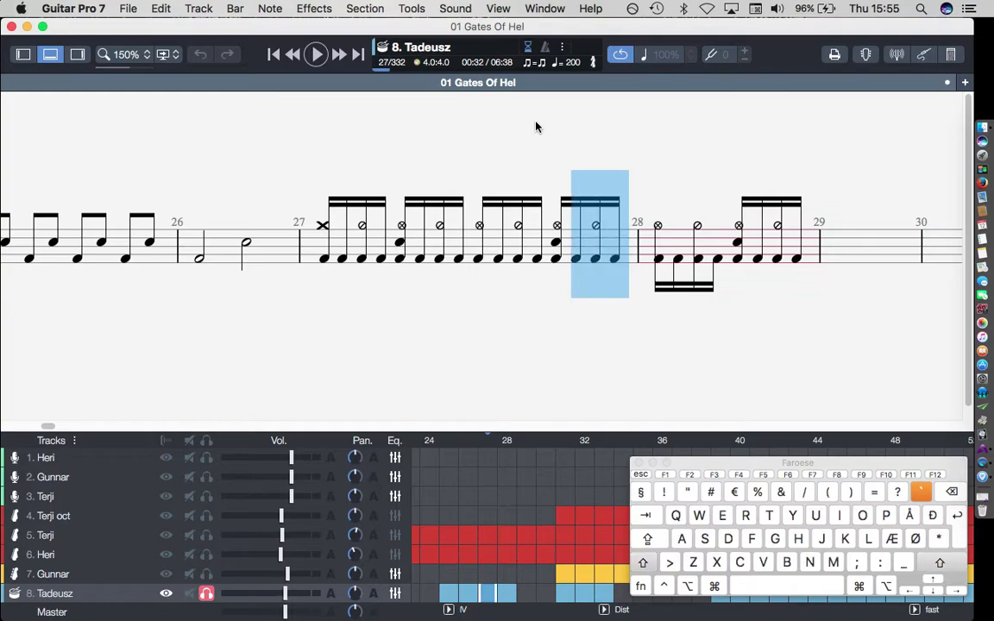
{"action": "key", "text": "Delete"}
{"action": "key", "text": "Left"}
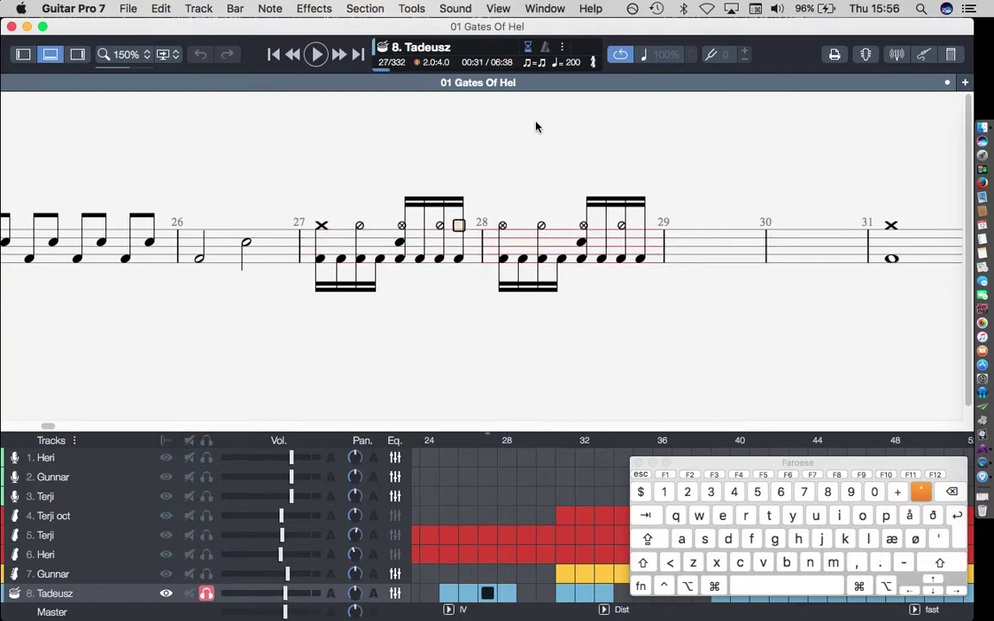
Step: Lengthen the eight remaining notes and chords in bar 27 from sixteenth notes to eighth notes
{"action": "key", "text": "shift+Left"}
{"action": "key", "text": "shift+Left"}
{"action": "key", "text": "shift+Left"}
{"action": "key", "text": "shift+Left"}
{"action": "key", "text": "shift+Left"}
{"action": "key", "text": "shift+Left"}
{"action": "key", "text": "shift+Left"}
{"action": "key", "text": "shift+Left"}
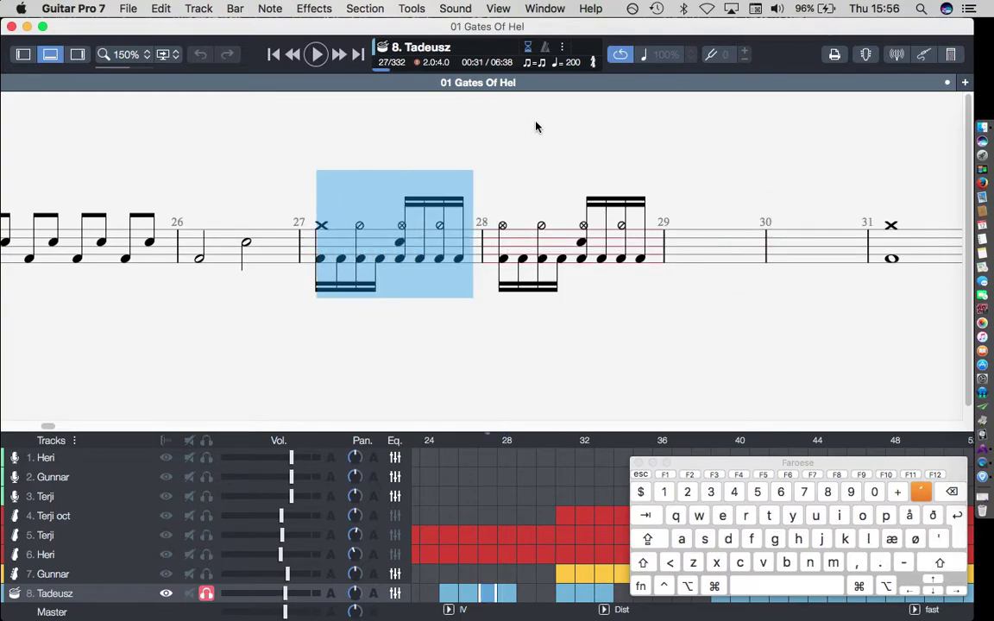
{"action": "key", "text": "minus"}
Step: Lengthen all eight notes and chords in bar 28 from sixteenth notes to eighth notes
{"action": "key", "text": "Right"}
{"action": "key", "text": "shift+End"}
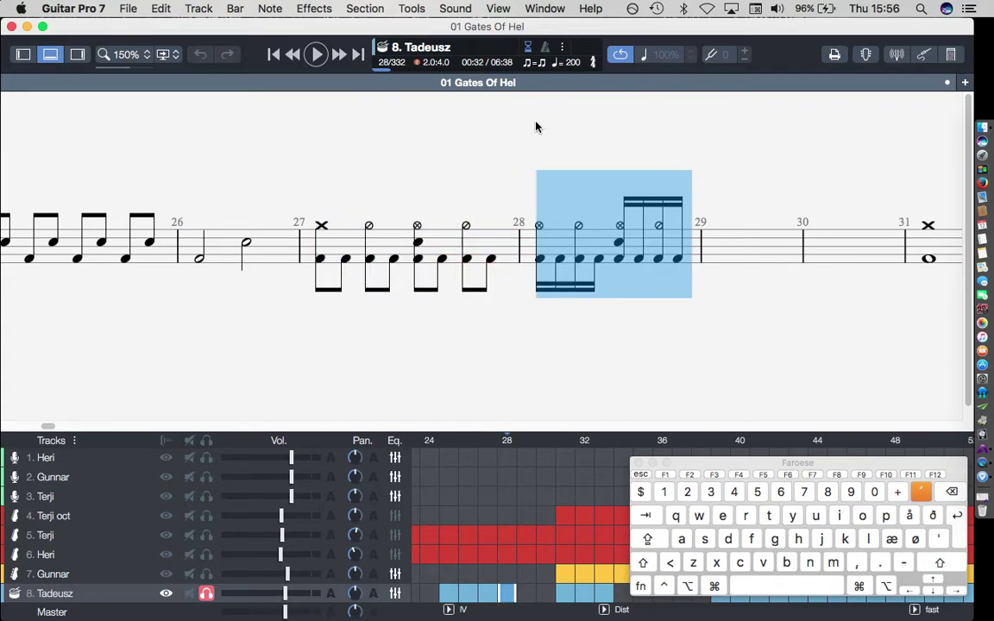
{"action": "key", "text": "minus"}
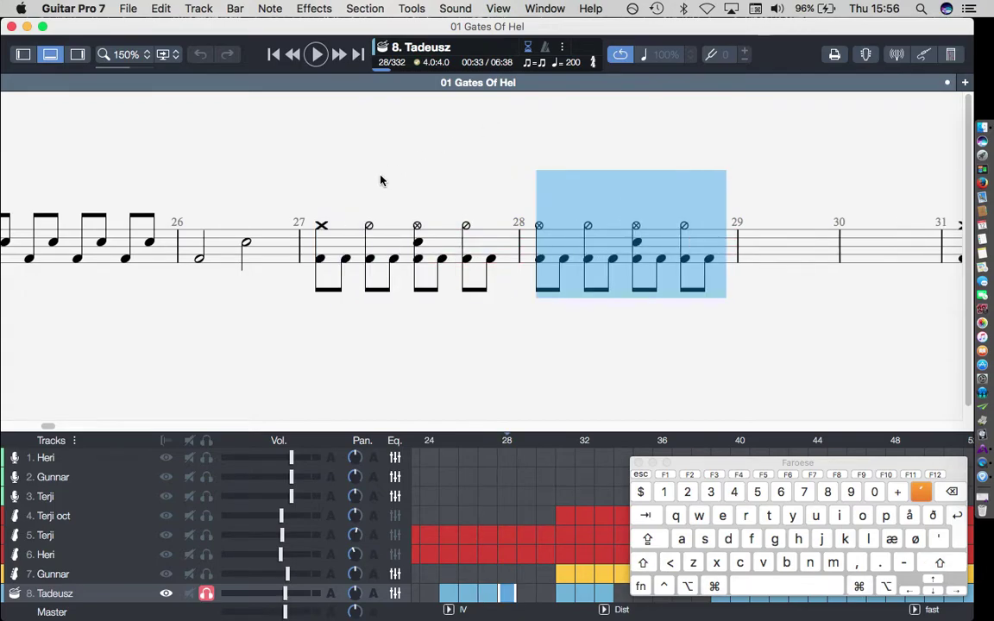
Step: Play back the eighth-note drum pattern in bars 27 and 28 from the start of bar 27
{"action": "left_click", "coordinate": [322, 227]}
{"action": "key", "text": "space"}
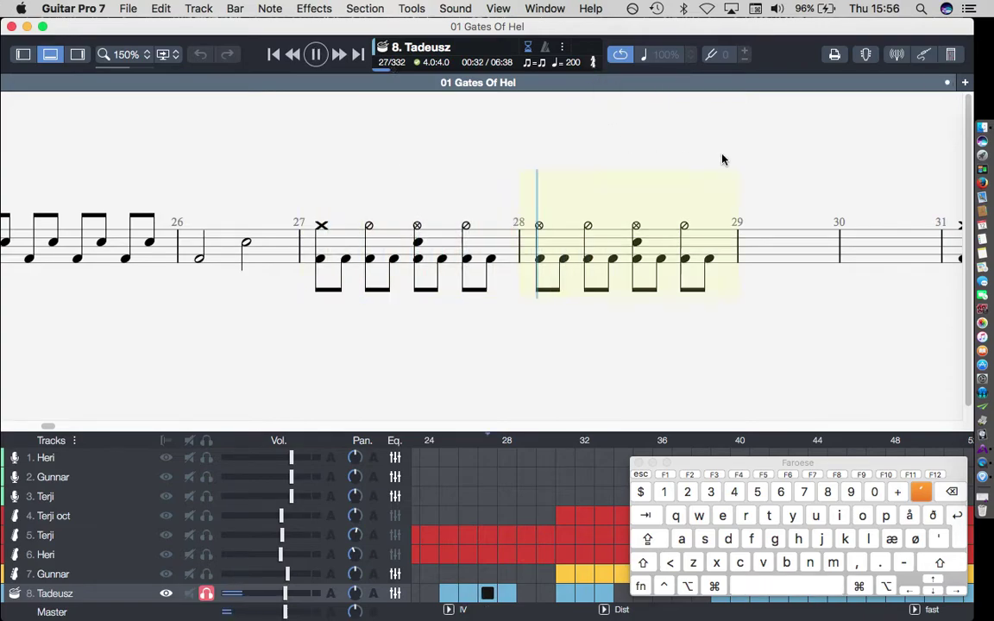
{"action": "key", "text": "space"}
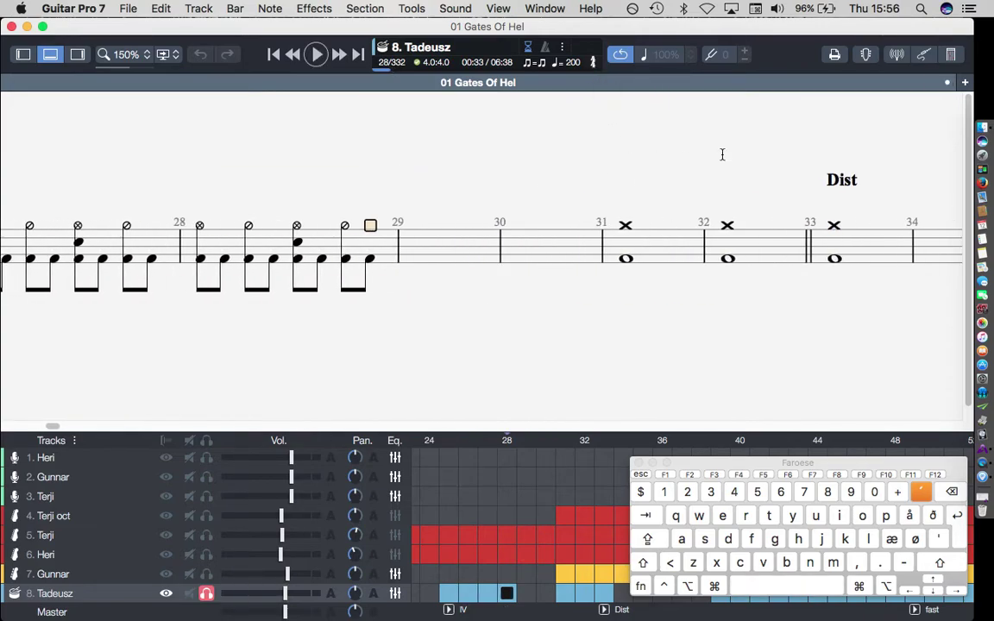
{"action": "scroll", "coordinate": [491, 186], "scroll_direction": "left", "scroll_amount": 5}
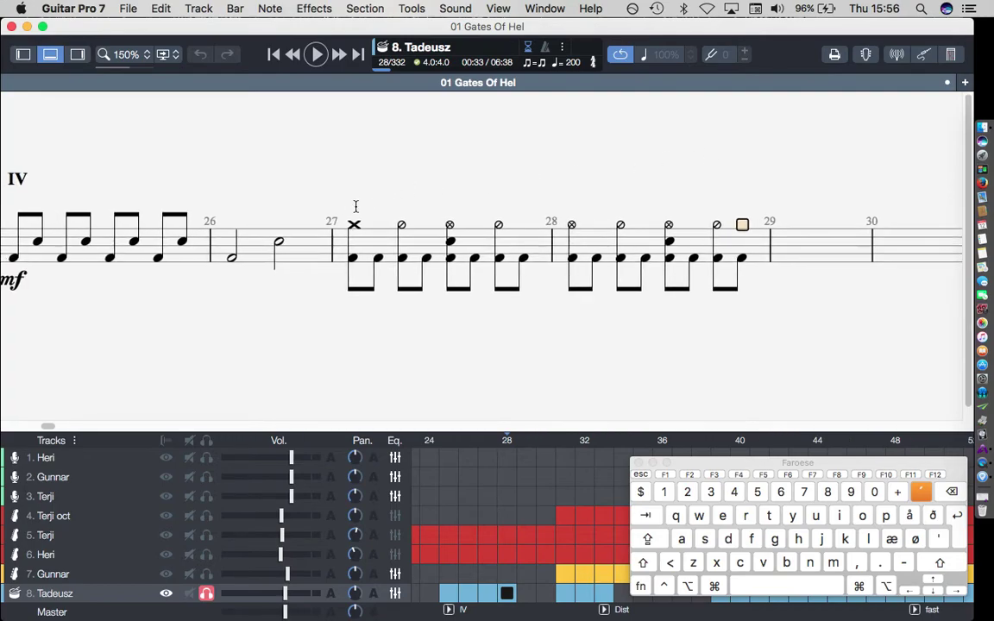
Step: Convert the first two eighth notes of bar 27 into triplet eighth notes
{"action": "left_click", "coordinate": [355, 207]}
{"action": "key", "text": "Down"}
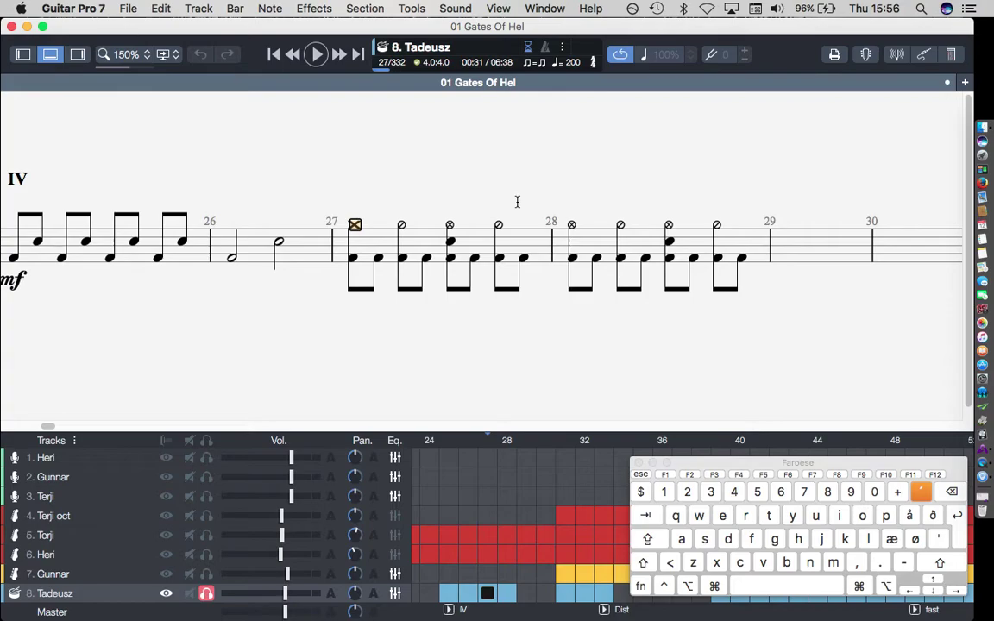
{"action": "left_click", "coordinate": [353, 256]}
{"action": "key", "text": "Right"}
{"action": "key", "text": "Left"}
{"action": "key", "text": "Right"}
{"action": "key", "text": "Left"}
{"action": "key", "text": "shift+Right"}
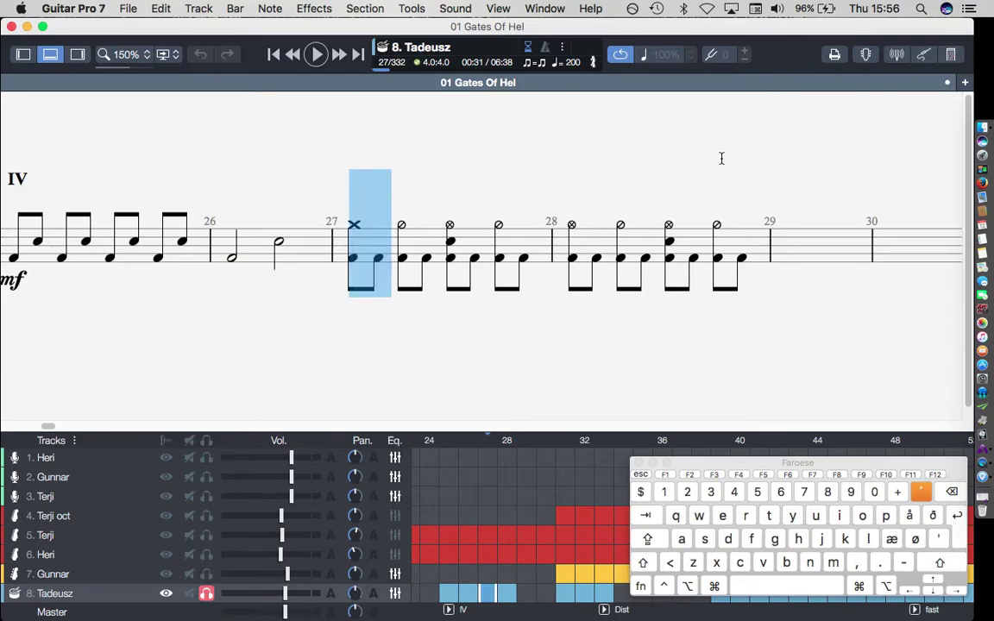
{"action": "key", "text": "Escape"}
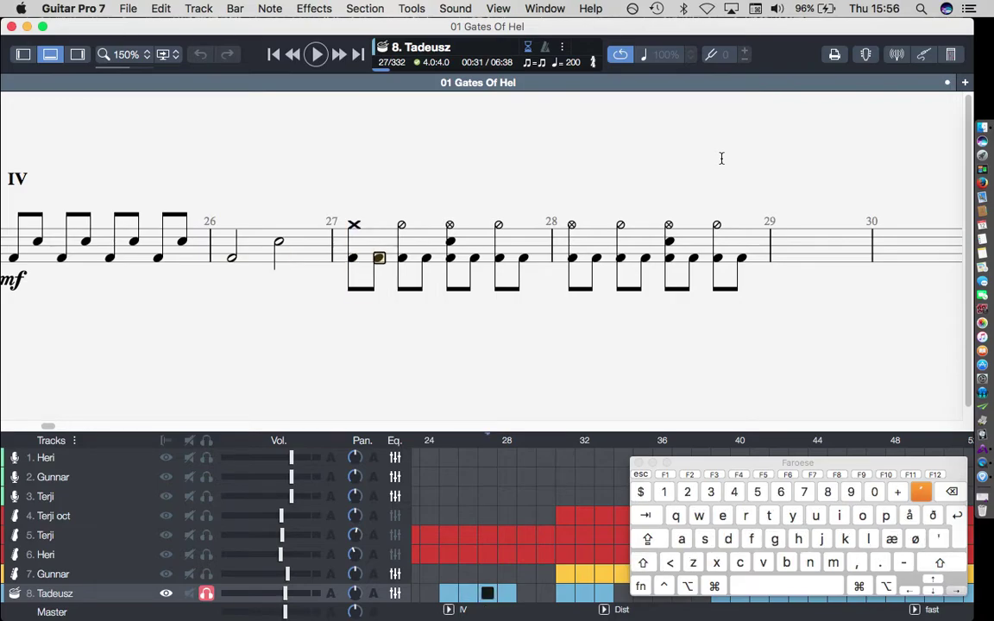
{"action": "key", "text": "shift+Left"}
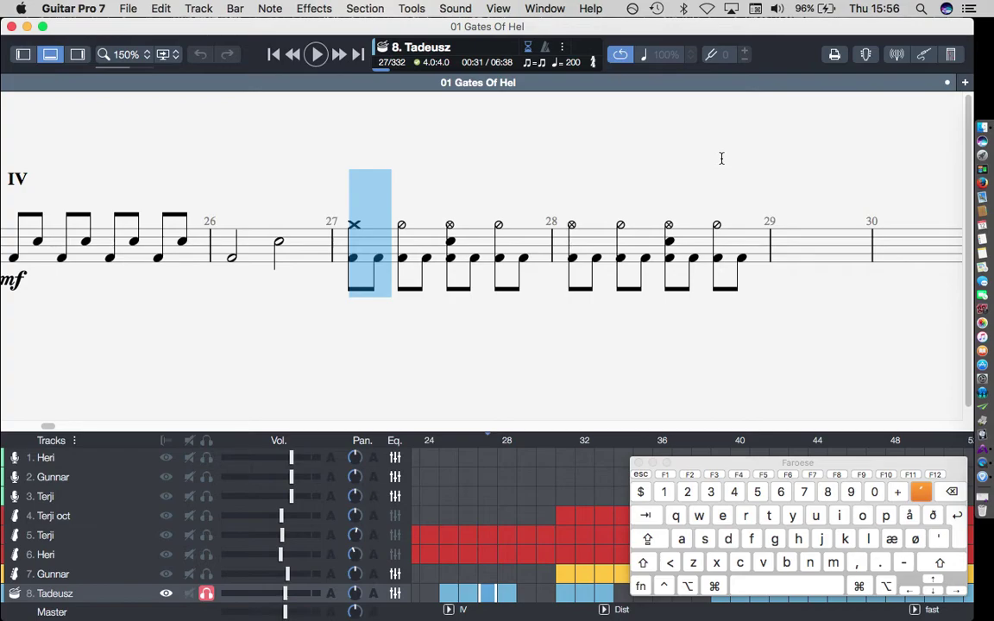
{"action": "key", "text": "shift+3"}
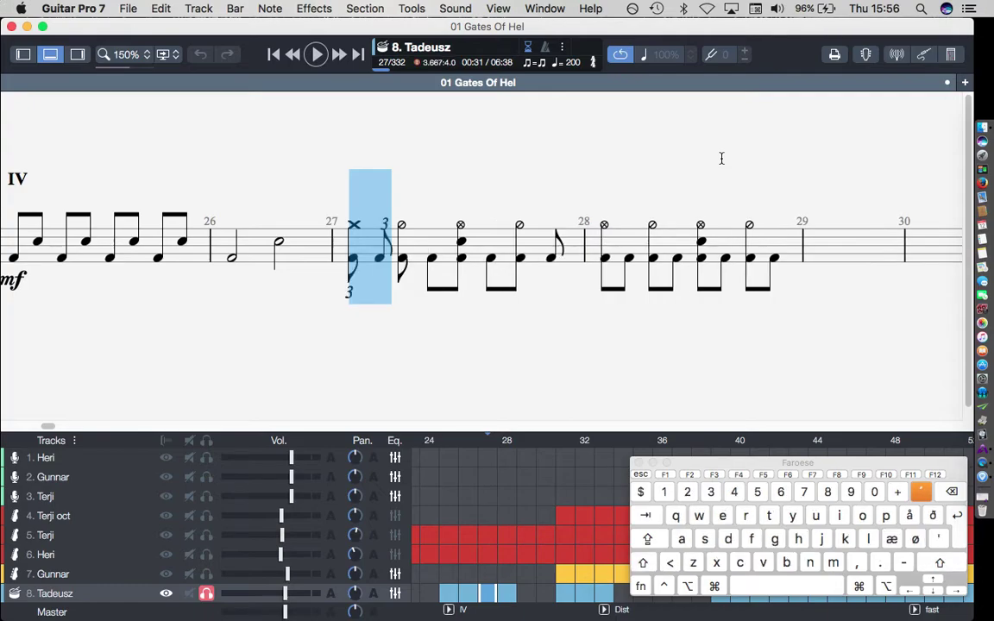
Step: Insert a bass drum note as the second note of the triplet in beat 1 of bar 27
{"action": "key", "text": "Right"}
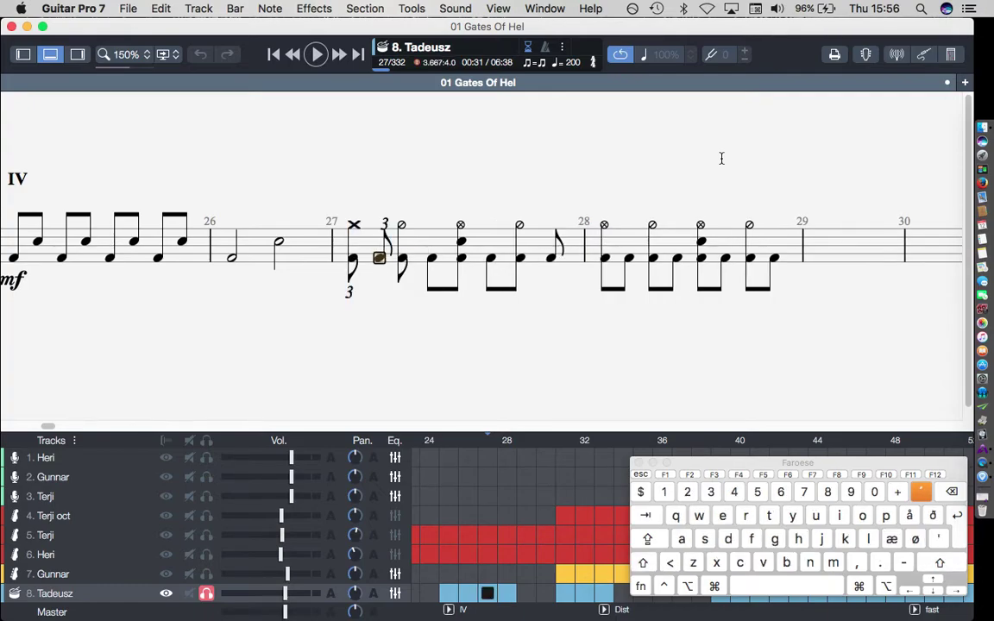
{"action": "key", "text": "r"}
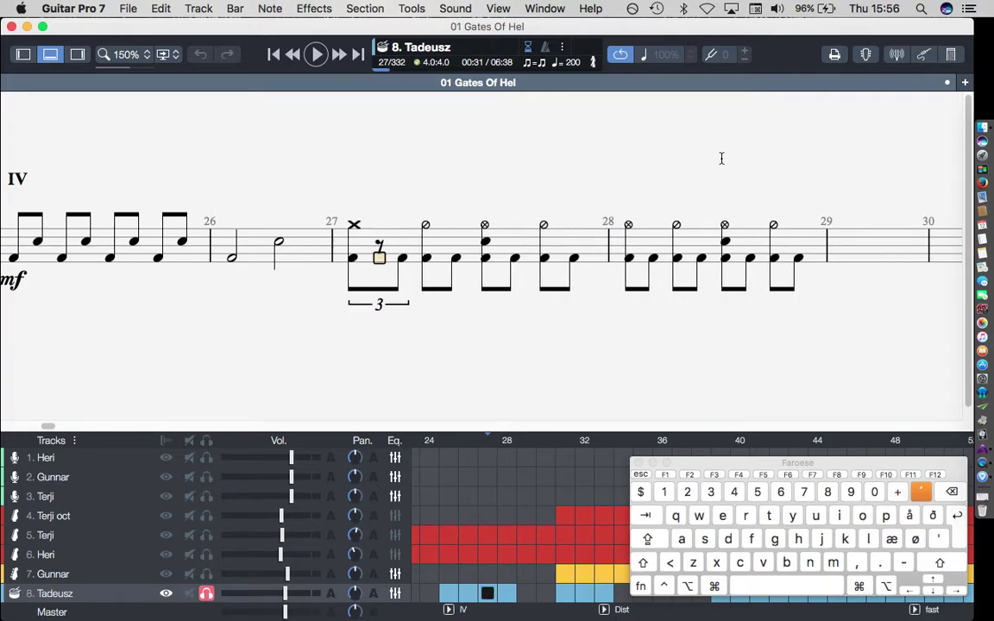
{"action": "key", "text": "super+z"}
Step: Turn beat 2 of bar 27 into an eighth-note triplet by adding another bass drum note
{"action": "key", "text": "Right"}
{"action": "key", "text": "Right"}
{"action": "key", "text": "shift+Right"}
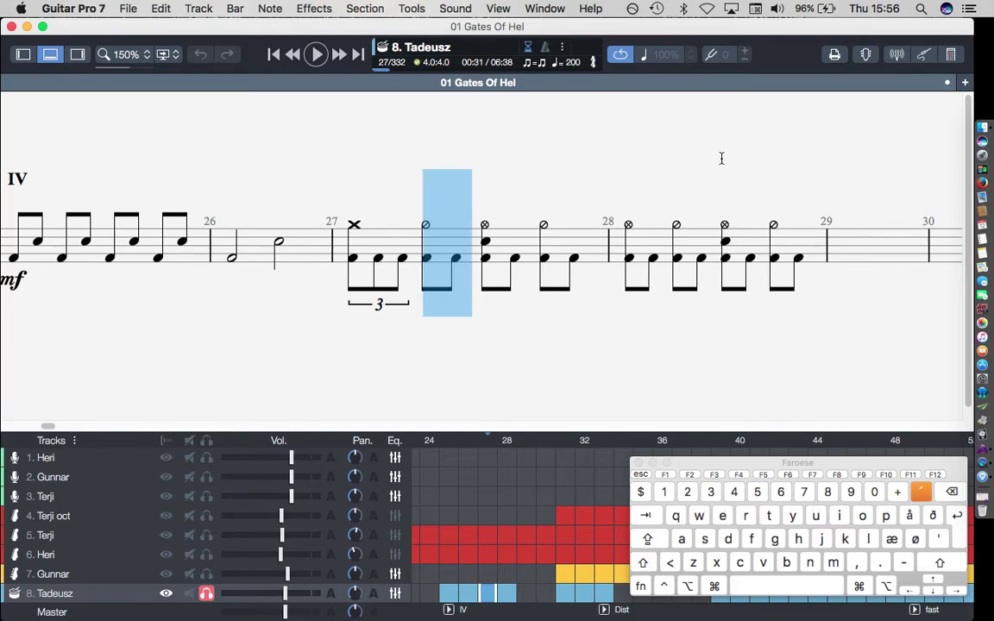
{"action": "key", "text": "super+3"}
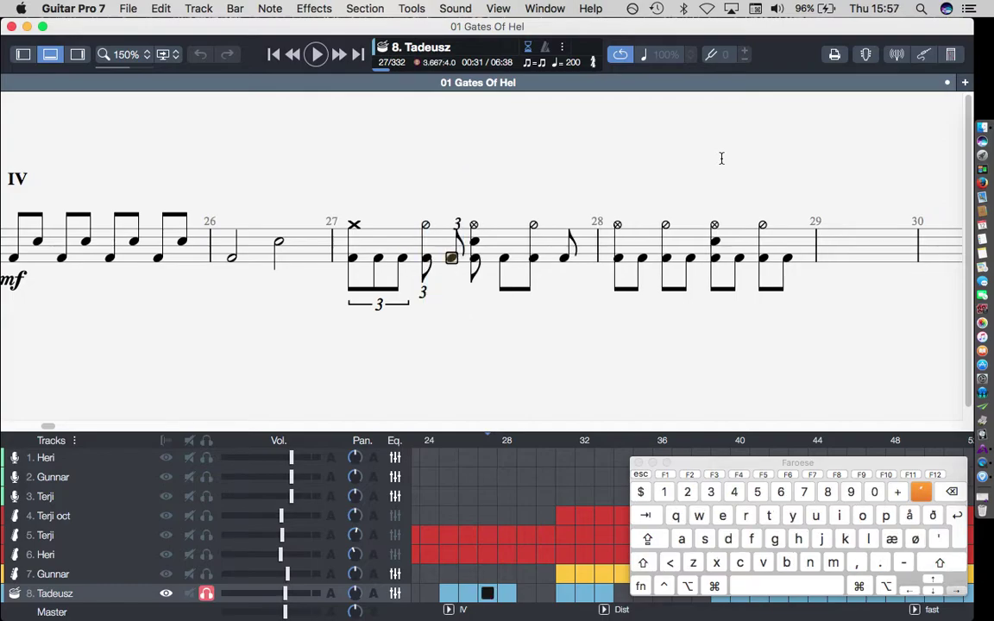
{"action": "key", "text": "super+t"}
{"action": "key", "text": "3"}
{"action": "key", "text": "8"}
Step: Play back the drum pattern from the start of bar 27 and stop it in bar 28
{"action": "key", "text": "Left"}
{"action": "key", "text": "Left"}
{"action": "key", "text": "Left"}
{"action": "key", "text": "Left"}
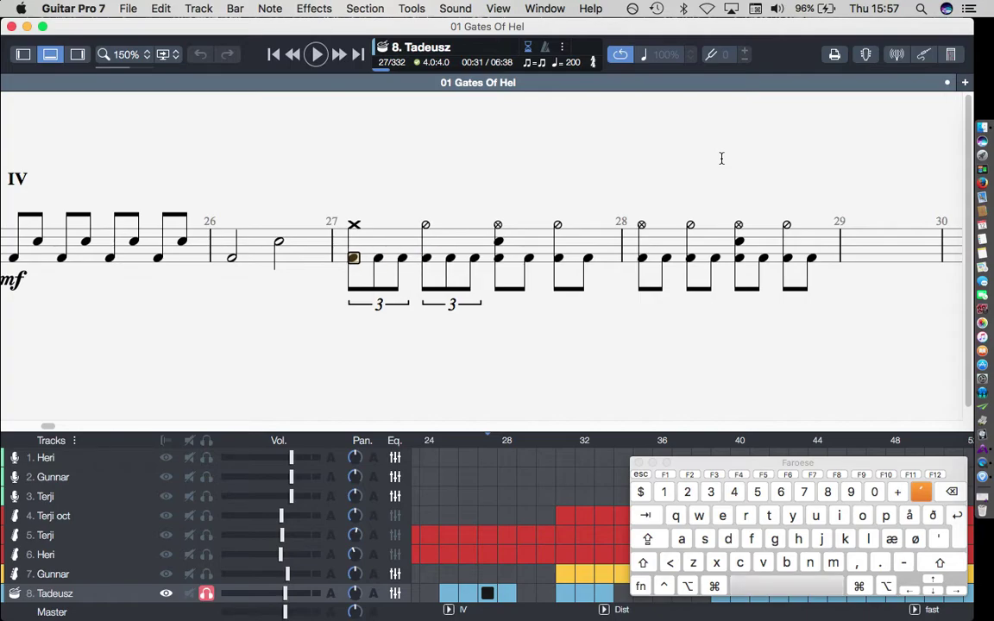
{"action": "key", "text": "space"}
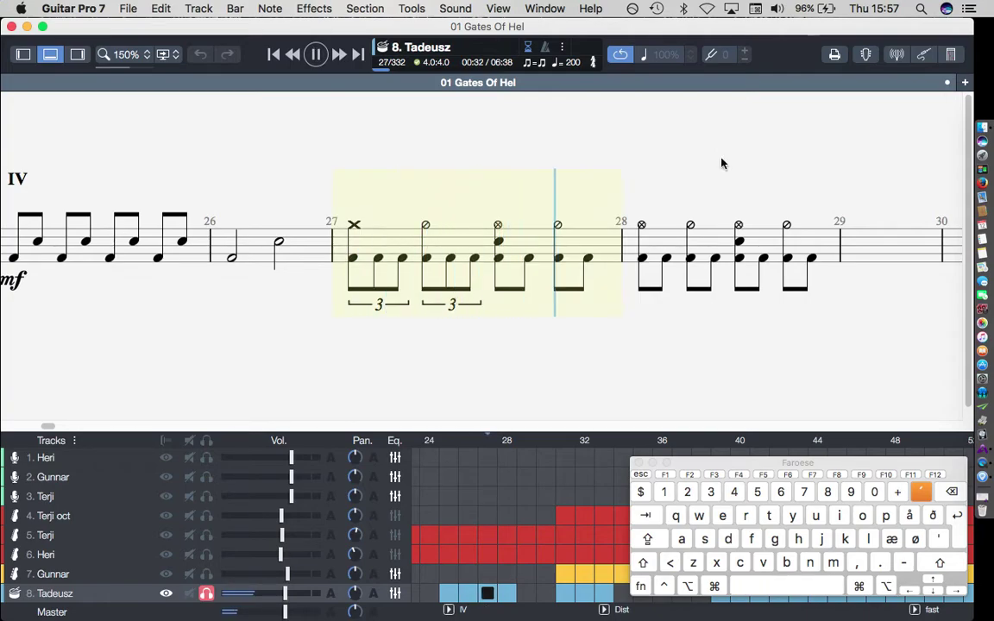
{"action": "key", "text": "space"}
Step: Turn beat 3 of bar 27 into an eighth-note triplet by adding another bass drum note
{"action": "scroll", "coordinate": [721, 158], "scroll_direction": "left", "scroll_amount": 10}
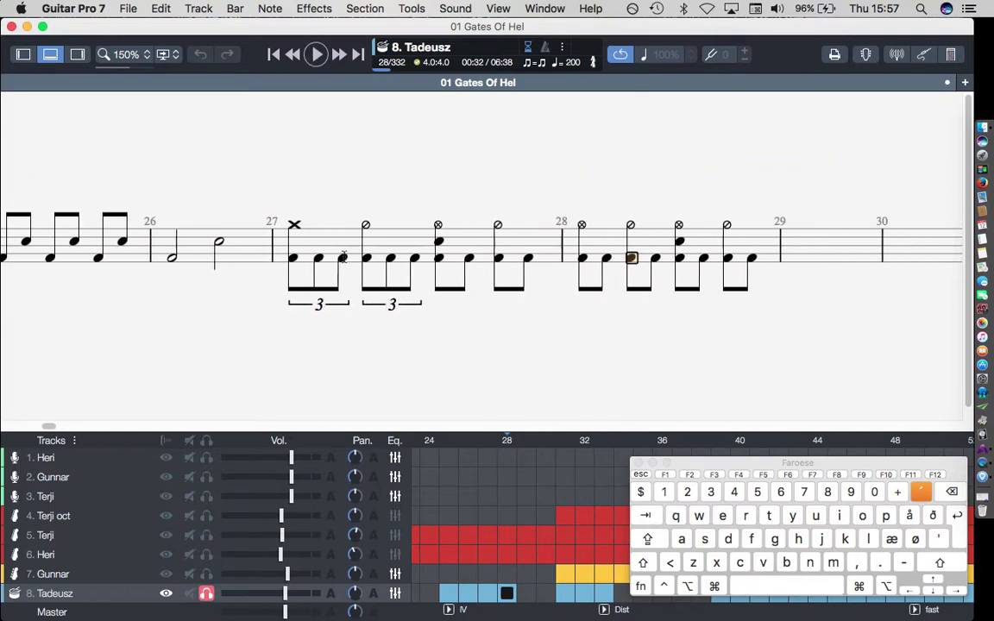
{"action": "key", "text": "ctrl+Left"}
{"action": "key", "text": "Right"}
{"action": "key", "text": "Right"}
{"action": "key", "text": "Right"}
{"action": "key", "text": "Right"}
{"action": "key", "text": "Right"}
{"action": "key", "text": "Right"}
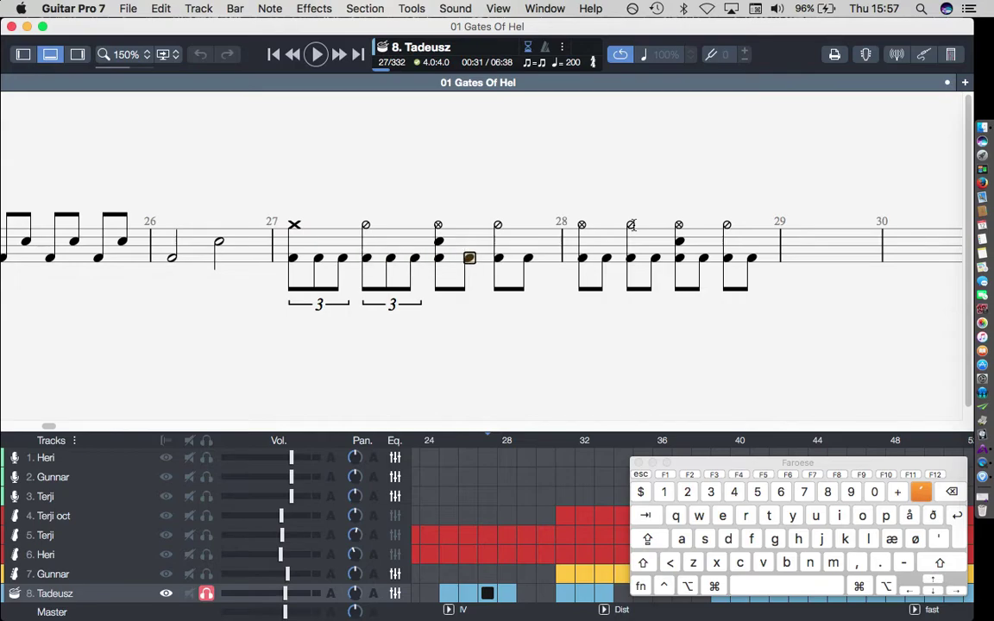
{"action": "key", "text": "shift+Right"}
{"action": "key", "text": "Tab"}
{"action": "key", "text": "t"}
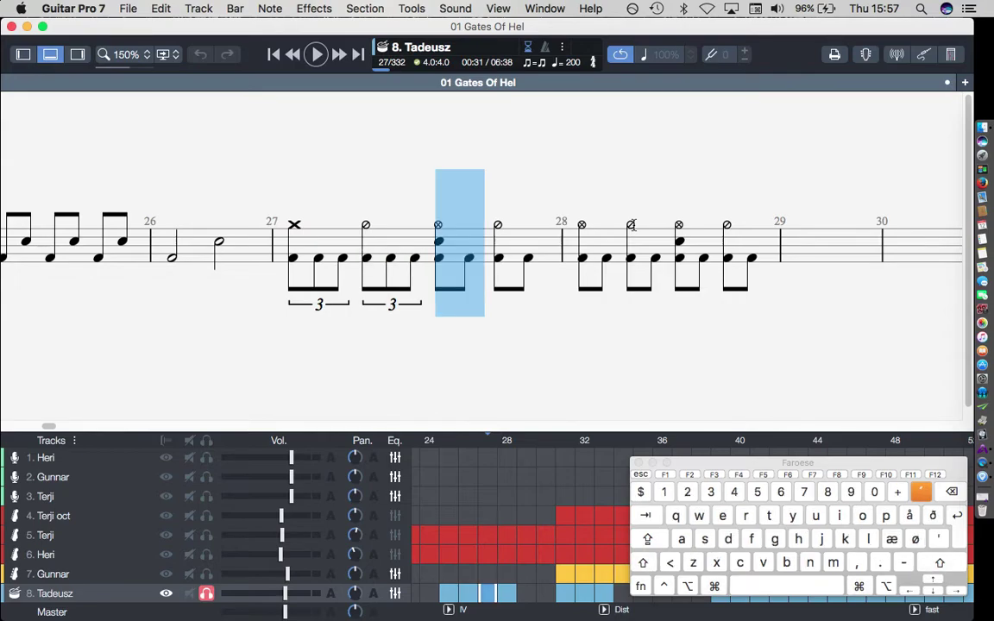
{"action": "key", "text": "super+3"}
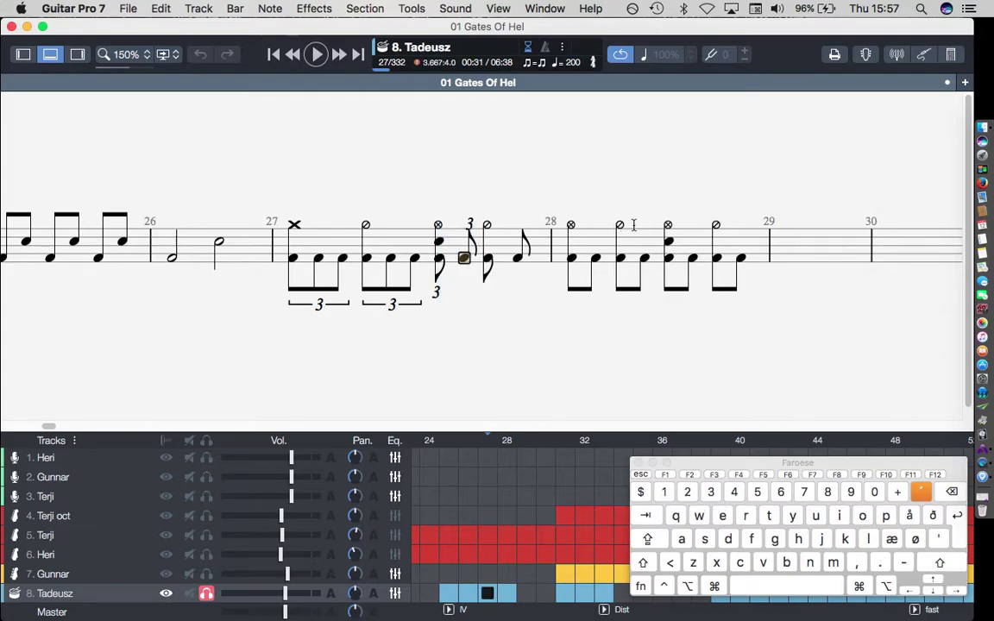
{"action": "key", "text": "Left"}
{"action": "key", "text": "Left"}
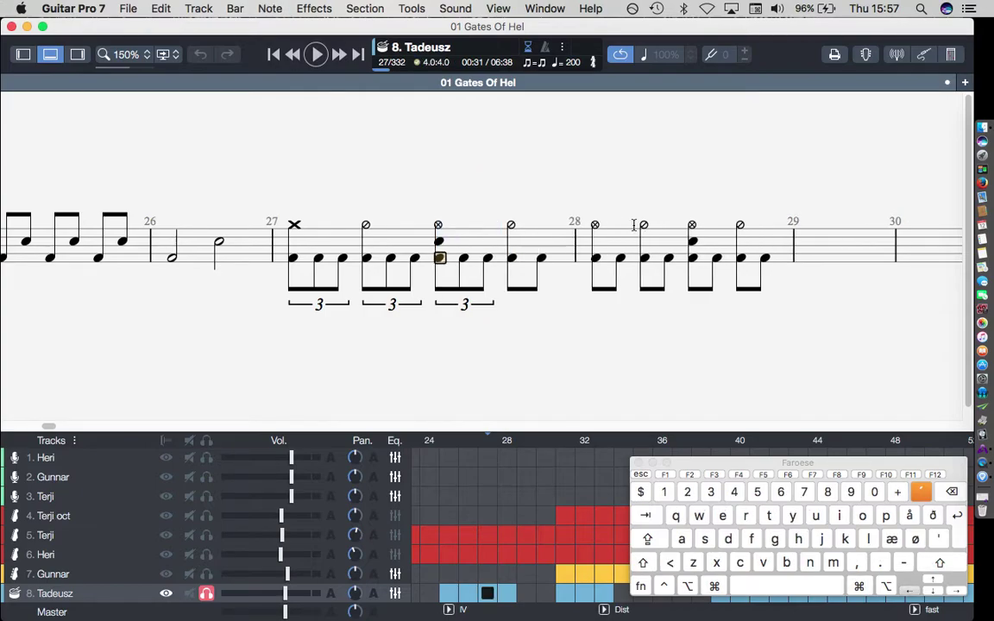
Step: Turn beat 4 of bar 27 into an eighth-note triplet with three bass drum notes
{"action": "key", "text": "Left"}
{"action": "key", "text": "Left"}
{"action": "key", "text": "shift+Right"}
{"action": "key", "text": "shift+Right"}
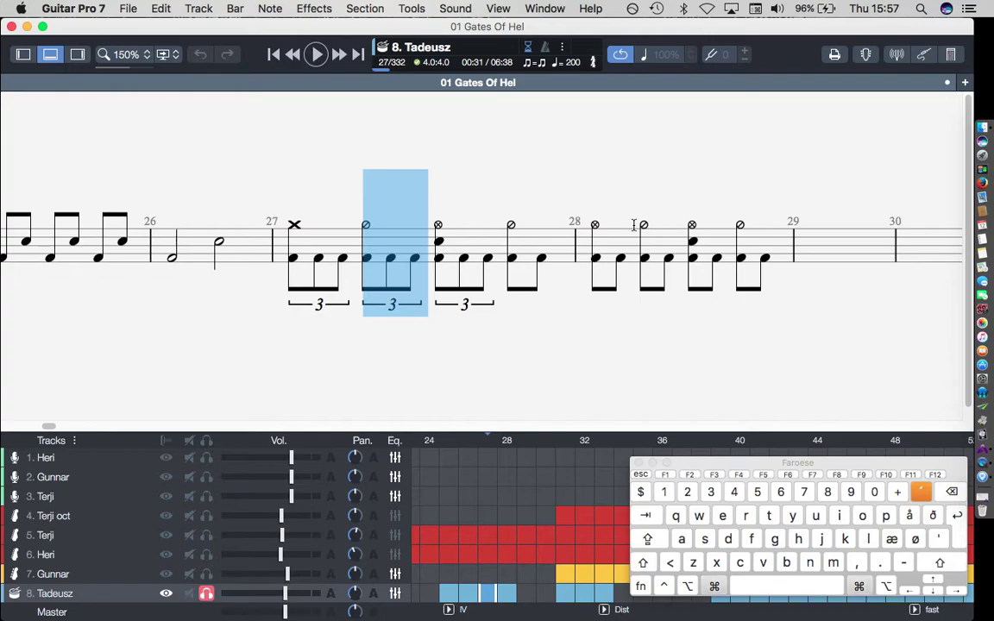
{"action": "key", "text": "Right"}
{"action": "key", "text": "Right"}
{"action": "key", "text": "Right"}
{"action": "key", "text": "Right"}
{"action": "key", "text": "shift+Right"}
{"action": "key", "text": "super+3"}
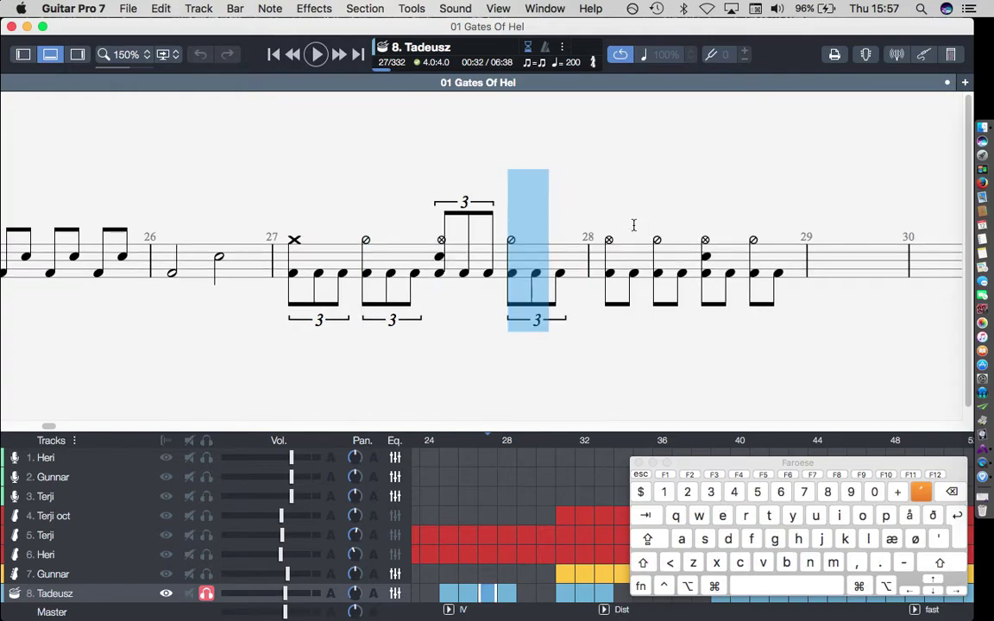
Step: Copy the full triplet pattern of bar 27 and paste it over the contents of bar 28
{"action": "key", "text": "Left"}
{"action": "key", "text": "Left"}
{"action": "key", "text": "Left"}
{"action": "key", "text": "Left"}
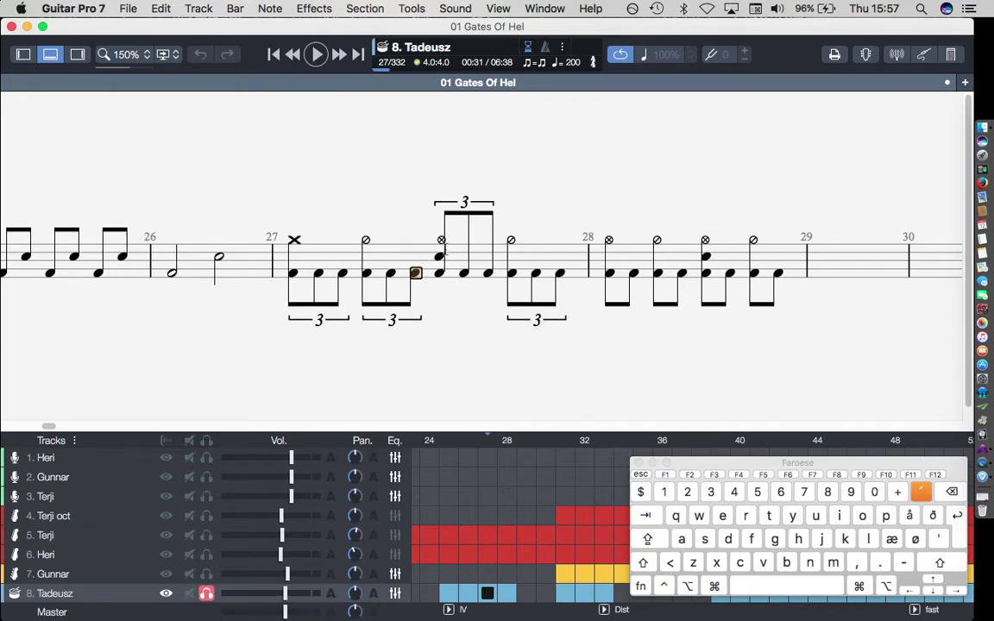
{"action": "scroll", "coordinate": [477, 274], "scroll_direction": "right", "scroll_amount": 1}
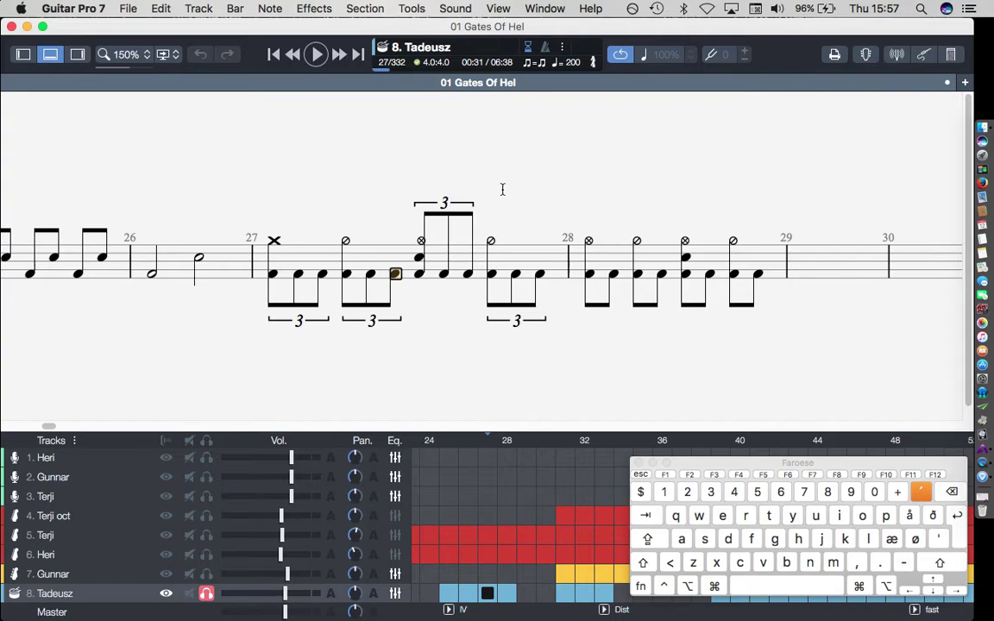
{"action": "scroll", "coordinate": [502, 189], "scroll_direction": "right", "scroll_amount": 4}
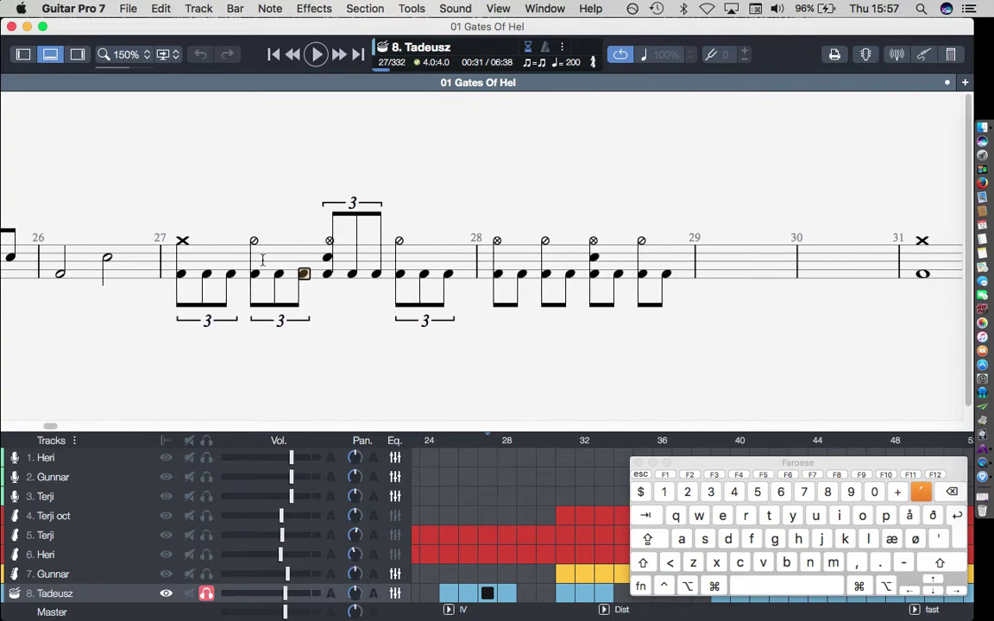
{"action": "key", "text": "space"}
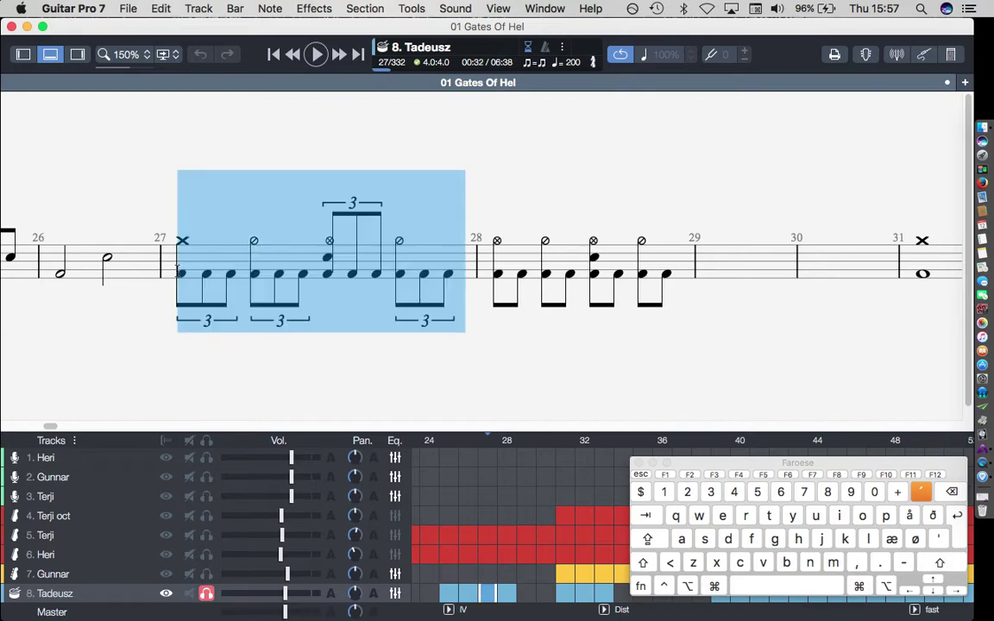
{"action": "key", "text": "super+v"}
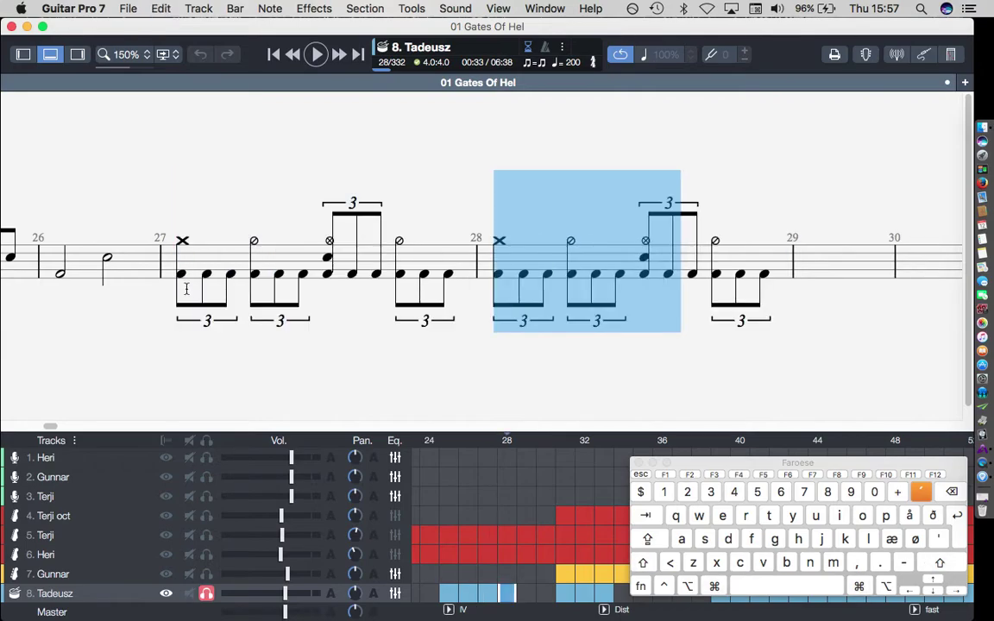
Step: Replace the crash cymbal at the start of bar 28 with hi-hat note 46
{"action": "left_click", "coordinate": [500, 244]}
{"action": "key", "text": "Delete"}
{"action": "key", "text": "4"}
{"action": "key", "text": "6"}
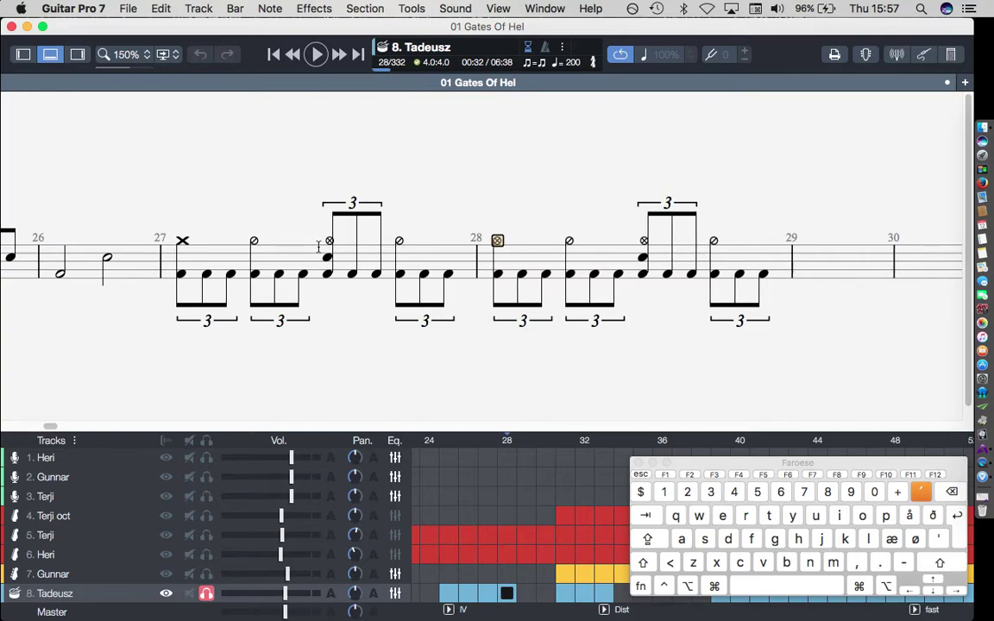
Step: Play back the triplet drum pattern in bars 27 and 28 from the start of bar 27
{"action": "left_click", "coordinate": [178, 256]}
{"action": "key", "text": "space"}
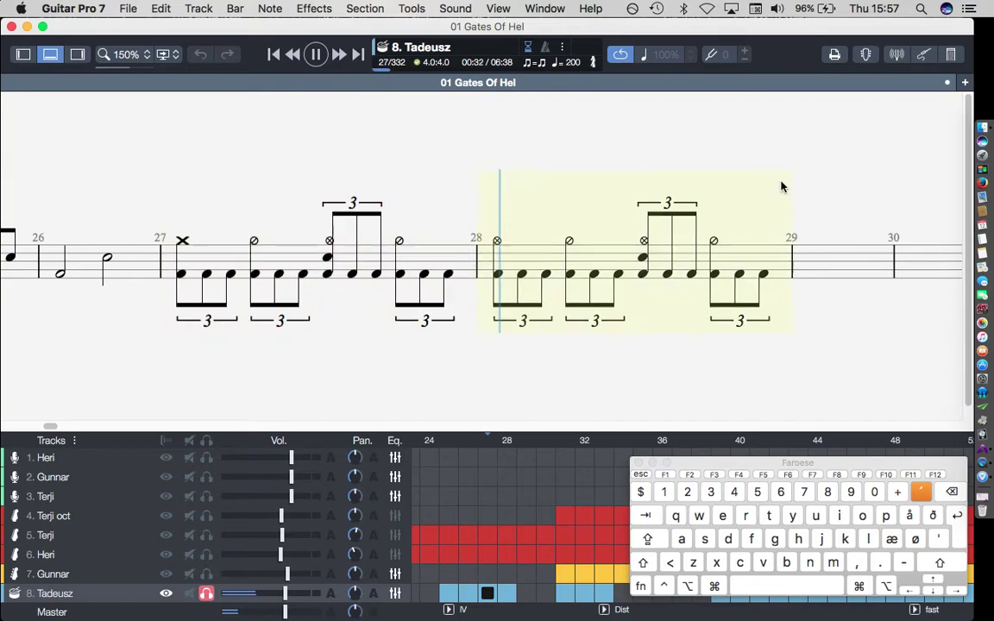
{"action": "key", "text": "space"}
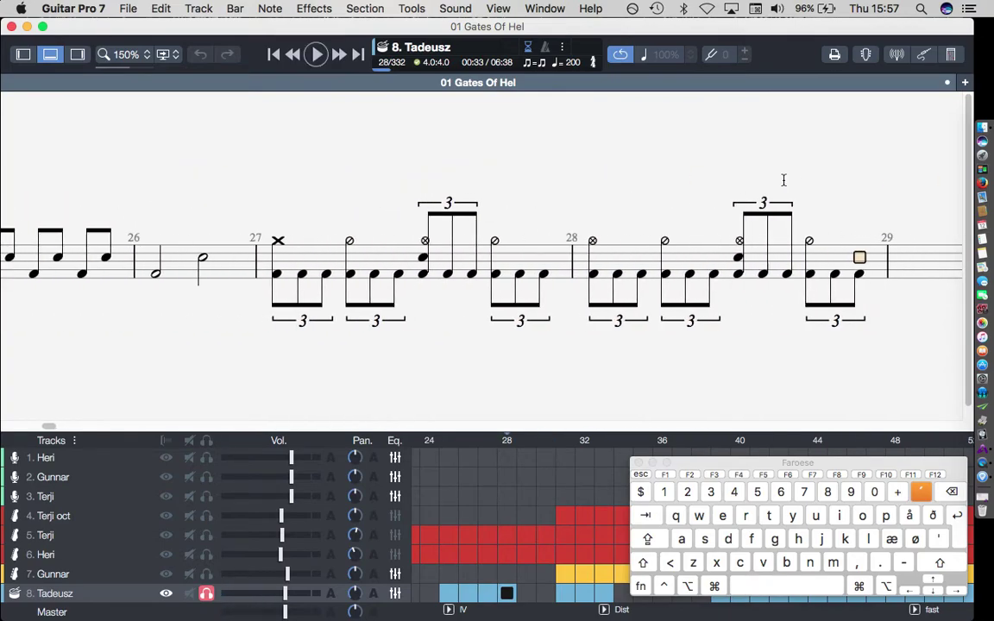
Step: Look over the triplet drum notation in bars 27 and 28 and the neighbouring bars
{"action": "scroll", "coordinate": [542, 207], "scroll_direction": "left", "scroll_amount": 3}
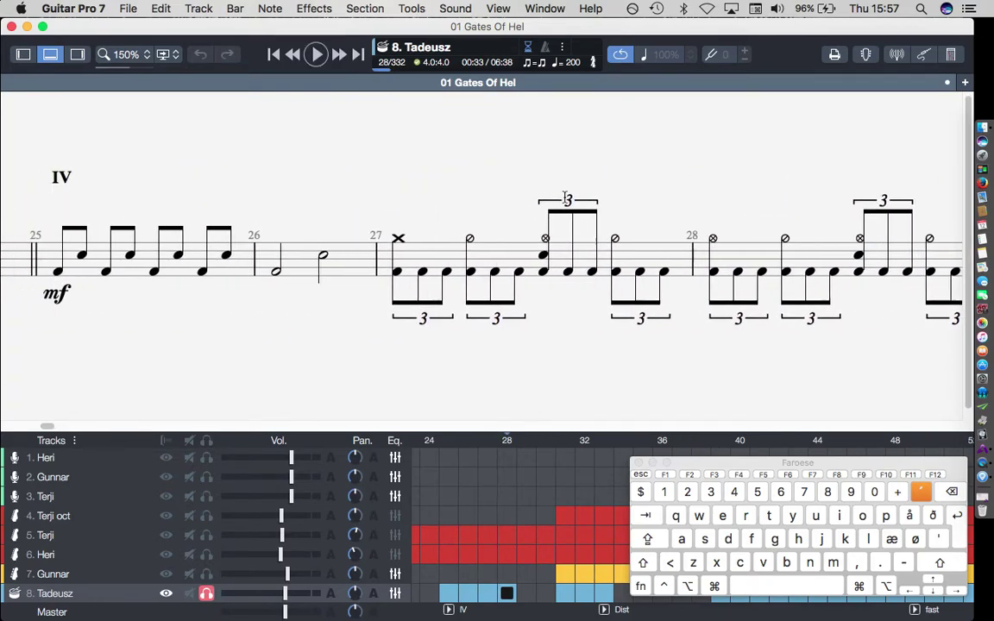
{"action": "scroll", "coordinate": [565, 197], "scroll_direction": "right", "scroll_amount": 3}
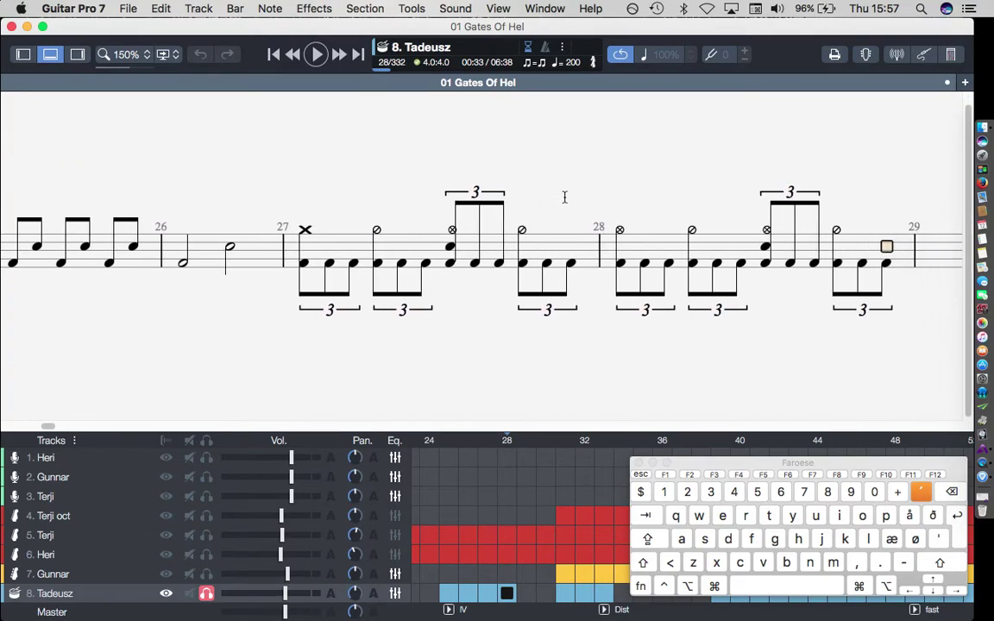
{"action": "scroll", "coordinate": [564, 197], "scroll_direction": "right", "scroll_amount": 1}
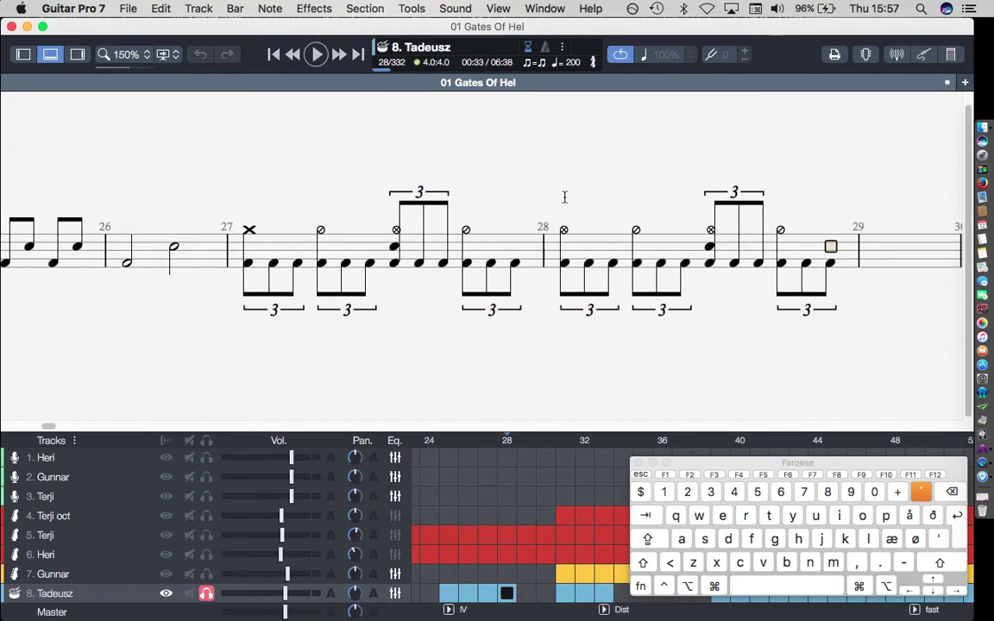
{"action": "scroll", "coordinate": [564, 198], "scroll_direction": "right", "scroll_amount": 5}
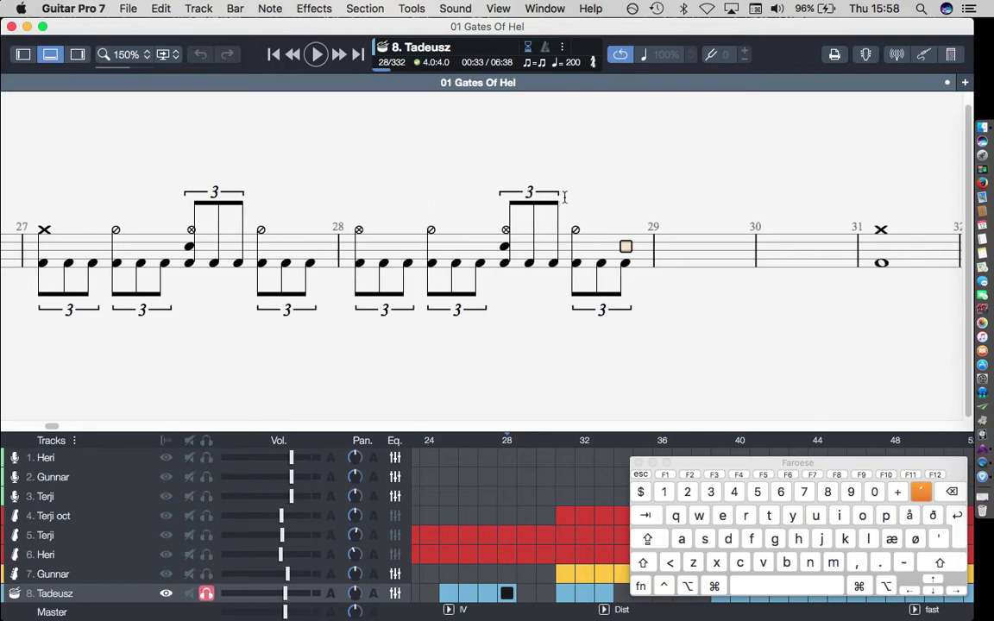
{"action": "scroll", "coordinate": [565, 197], "scroll_direction": "right", "scroll_amount": 1}
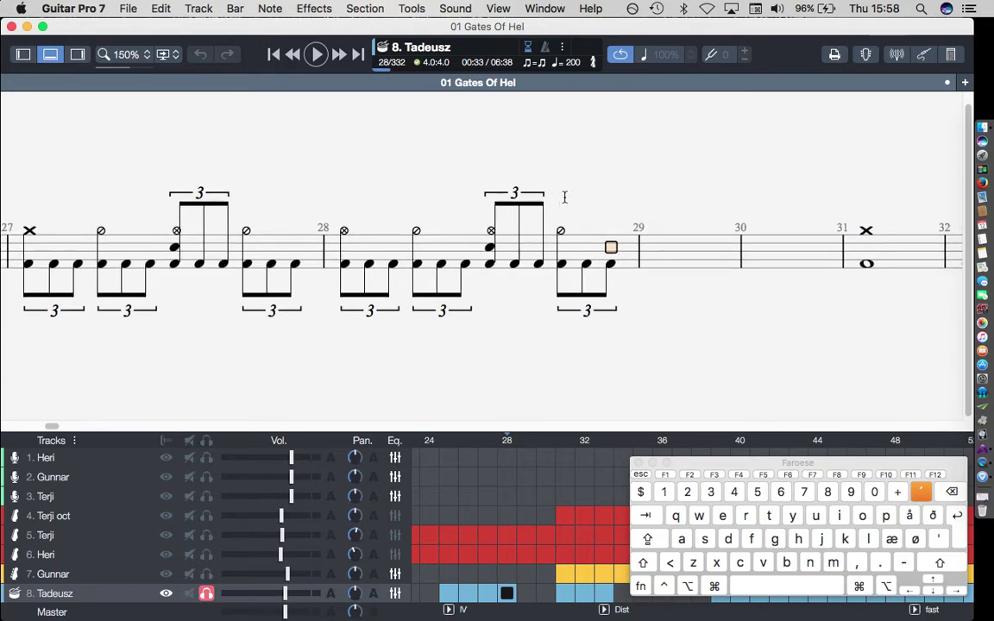
{"action": "scroll", "coordinate": [564, 198], "scroll_direction": "left", "scroll_amount": 7}
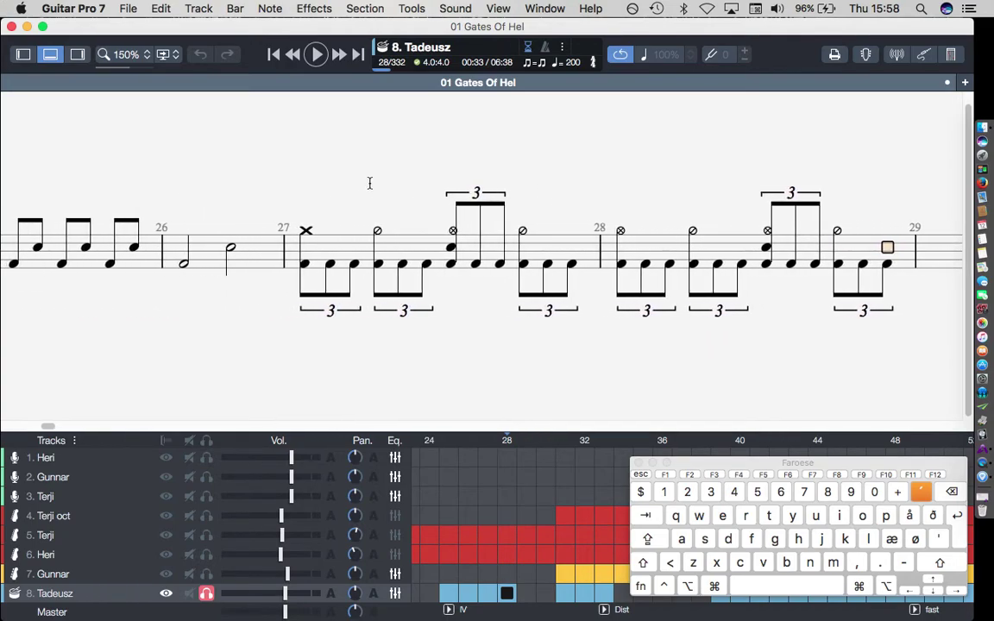
{"action": "left_click", "coordinate": [306, 259]}
{"action": "key", "text": "Down"}
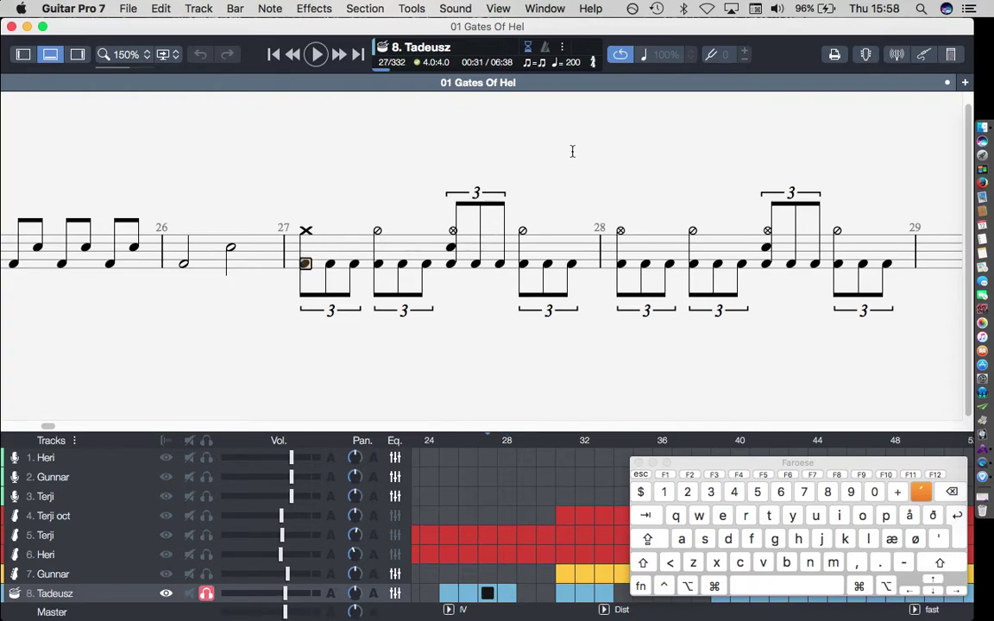
Step: Delete the hi-hat and snare notes from the last two triplets of bar 28, leaving only the bass drum
{"action": "scroll", "coordinate": [547, 132], "scroll_direction": "right", "scroll_amount": 5}
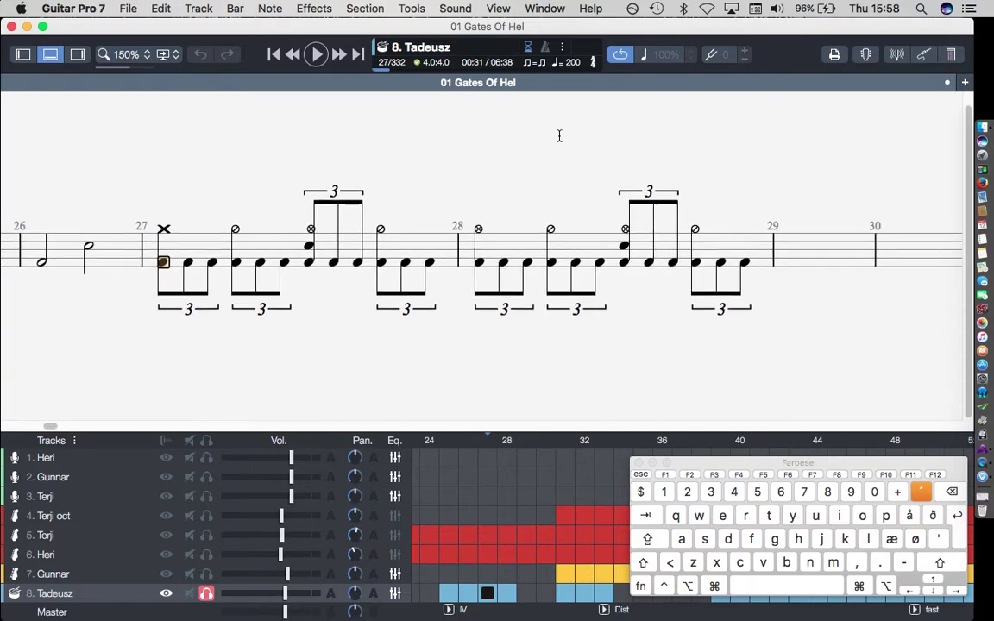
{"action": "left_click", "coordinate": [620, 245]}
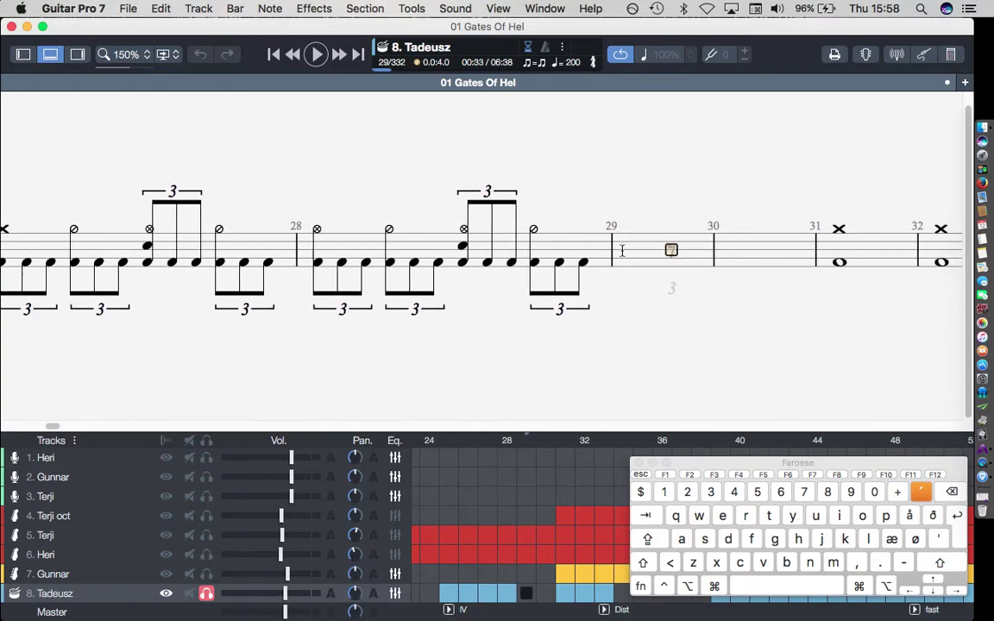
{"action": "key", "text": "Left"}
{"action": "key", "text": "Right"}
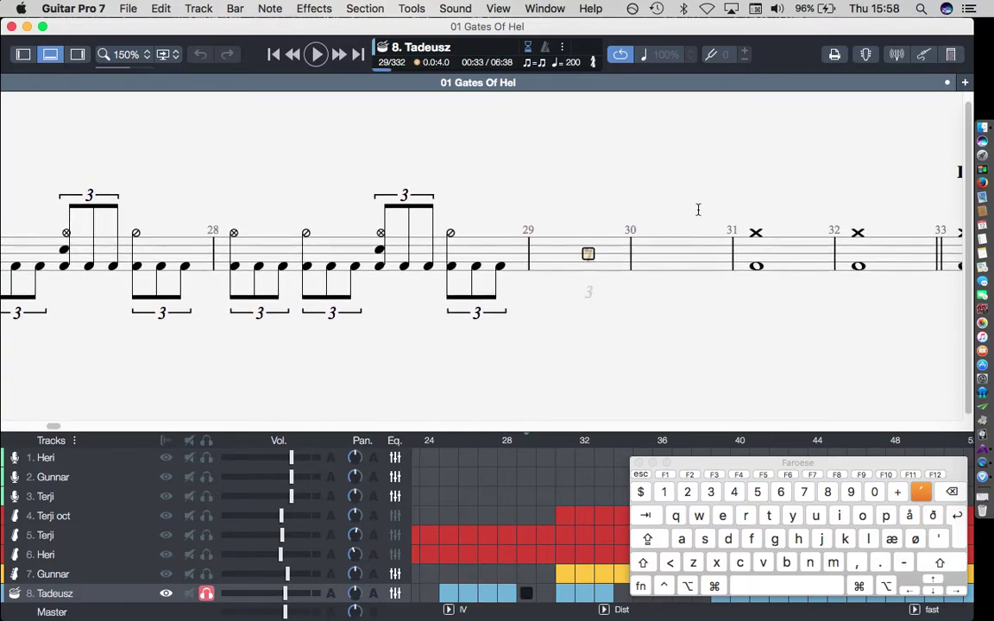
{"action": "key", "text": "Left"}
{"action": "key", "text": "Left"}
{"action": "key", "text": "Left"}
{"action": "key", "text": "Left"}
{"action": "key", "text": "Left"}
{"action": "key", "text": "Left"}
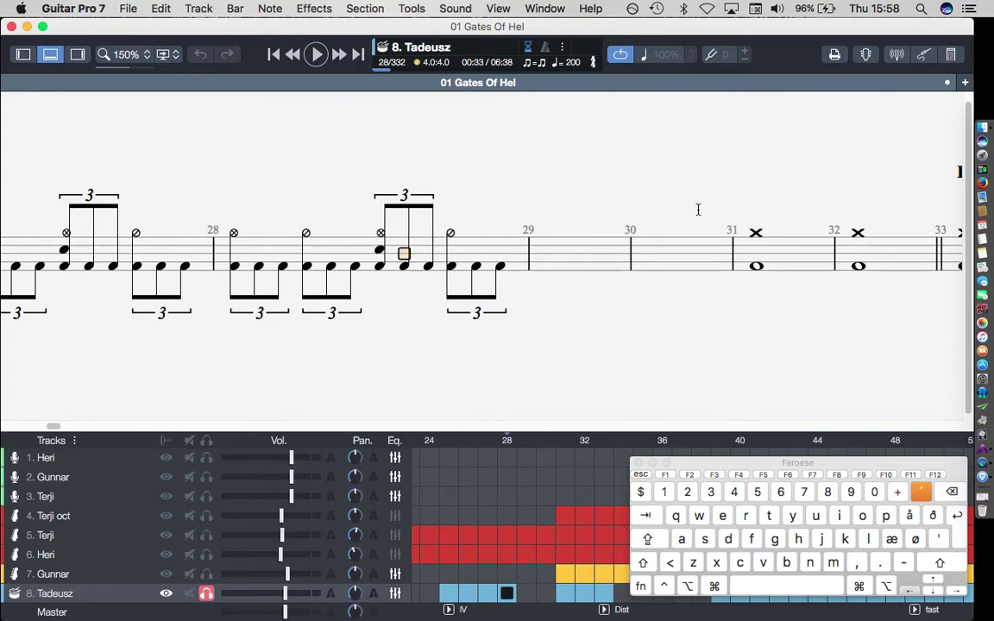
{"action": "key", "text": "Right"}
{"action": "key", "text": "Up"}
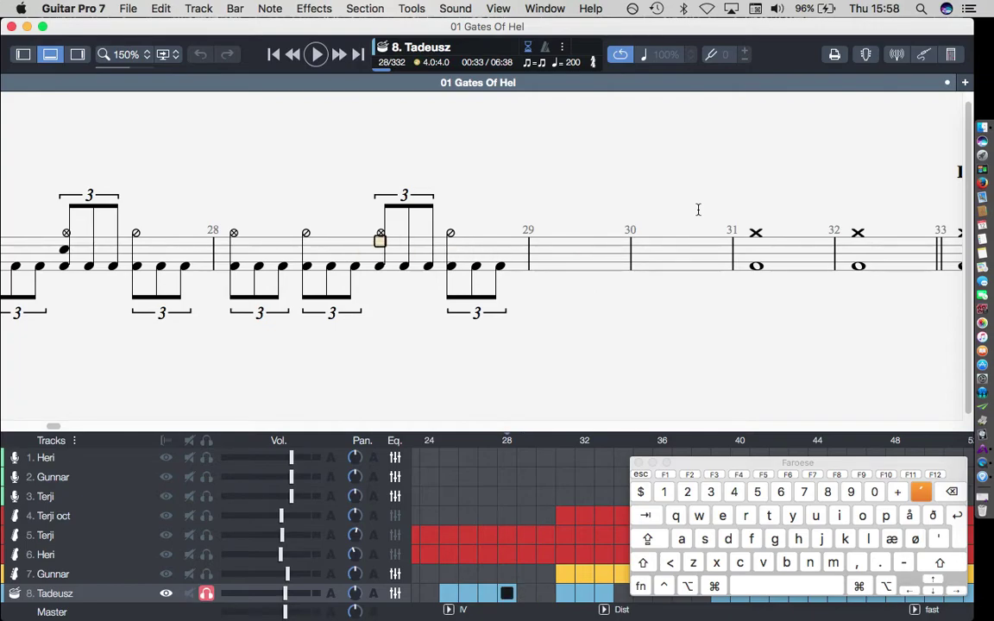
{"action": "key", "text": "Right"}
{"action": "key", "text": "Right"}
{"action": "key", "text": "Left"}
{"action": "key", "text": "Left"}
{"action": "key", "text": "Left"}
{"action": "key", "text": "Delete"}
{"action": "key", "text": "Down"}
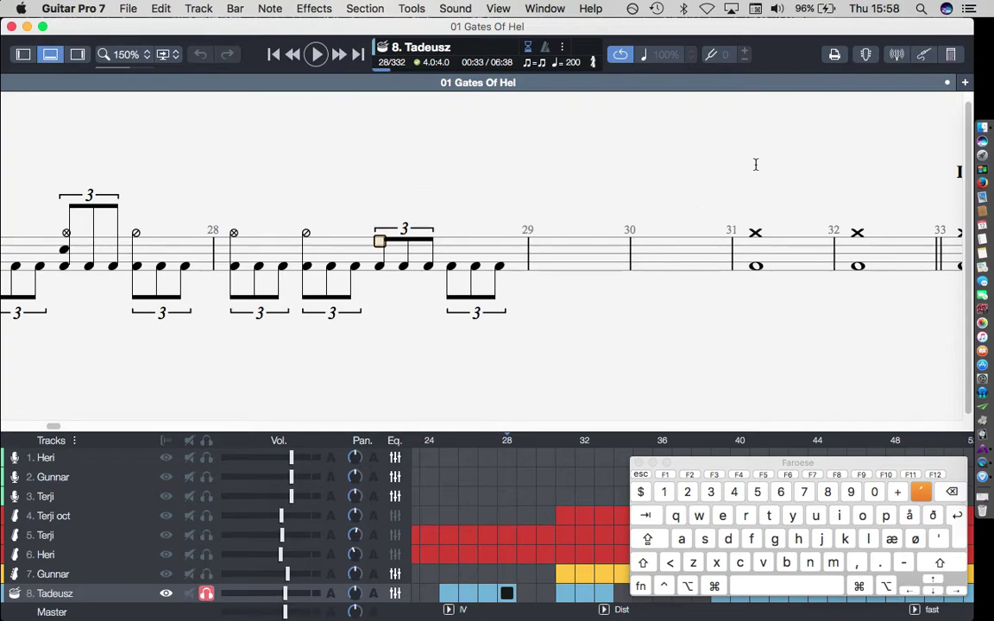
Step: Write a descending tom fill over the last two triplets of bar 28, two notes on each of three toms
{"action": "key", "text": "Right"}
{"action": "key", "text": "Right"}
{"action": "key", "text": "Down"}
{"action": "key", "text": "1"}
{"action": "key", "text": "1"}
{"action": "key", "text": "Right"}
{"action": "key", "text": "Down"}
{"action": "key", "text": "1"}
{"action": "key", "text": "Right"}
{"action": "key", "text": "1"}
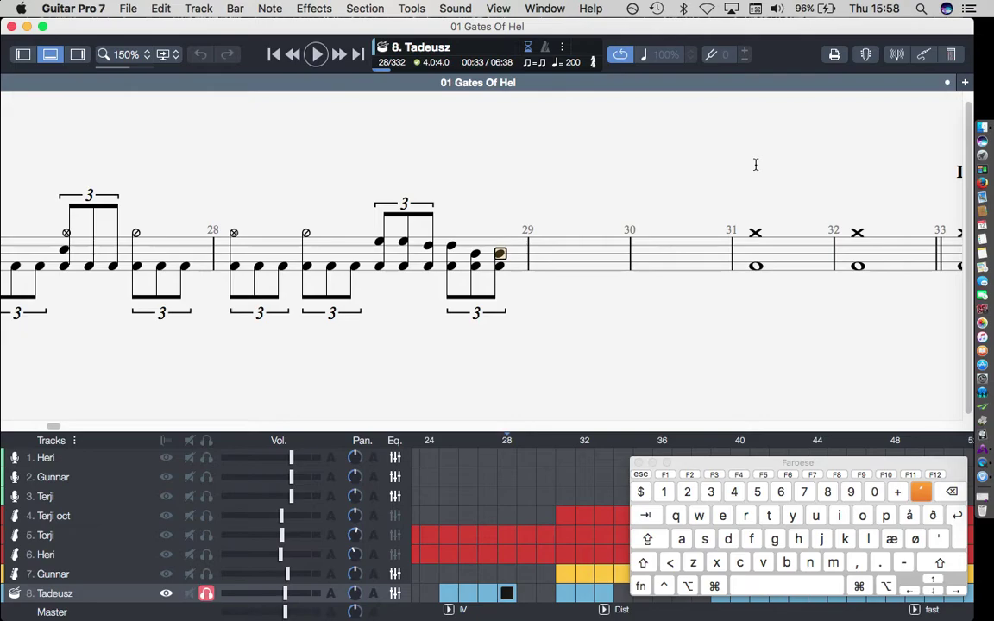
Step: Set the dynamic to f on the first tom note of bar 28's third triplet
{"action": "key", "text": "Left"}
{"action": "key", "text": "Left"}
{"action": "key", "text": "Left"}
{"action": "key", "text": "Left"}
{"action": "key", "text": "Left"}
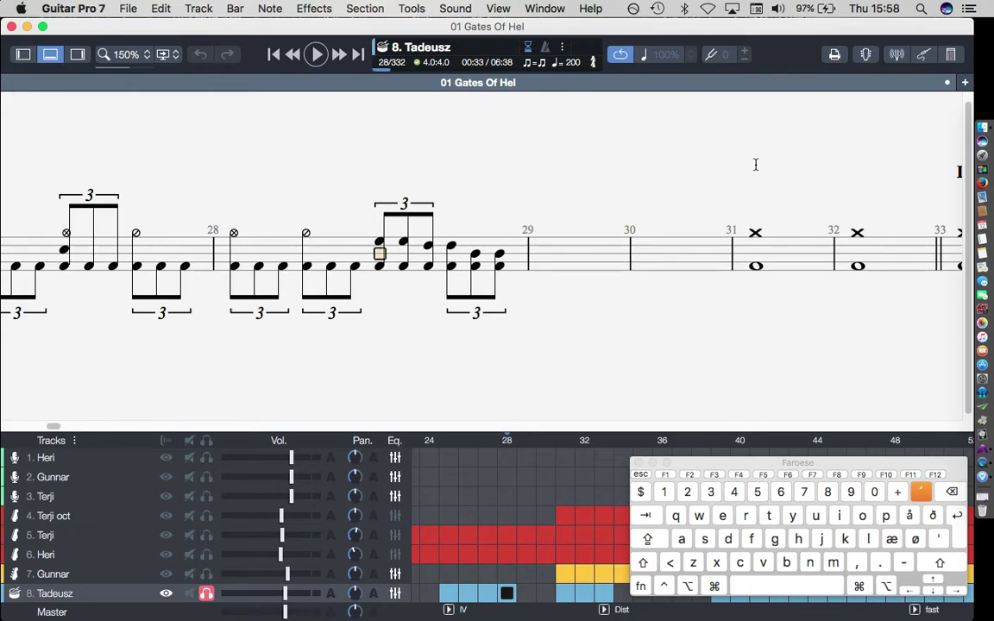
{"action": "key", "text": "Down"}
{"action": "left_click", "coordinate": [22, 55]}
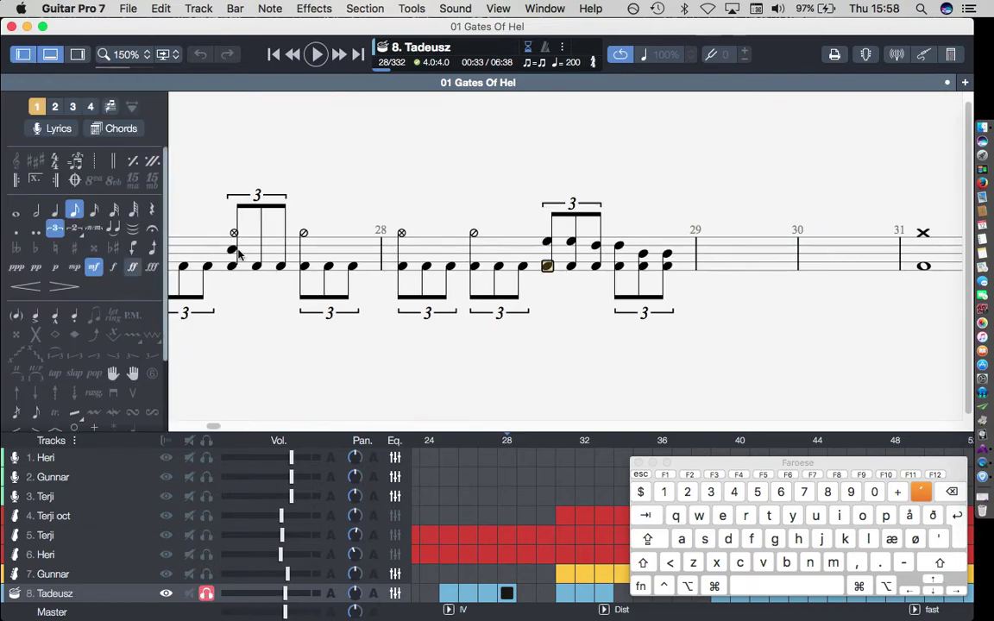
{"action": "left_click", "coordinate": [547, 245]}
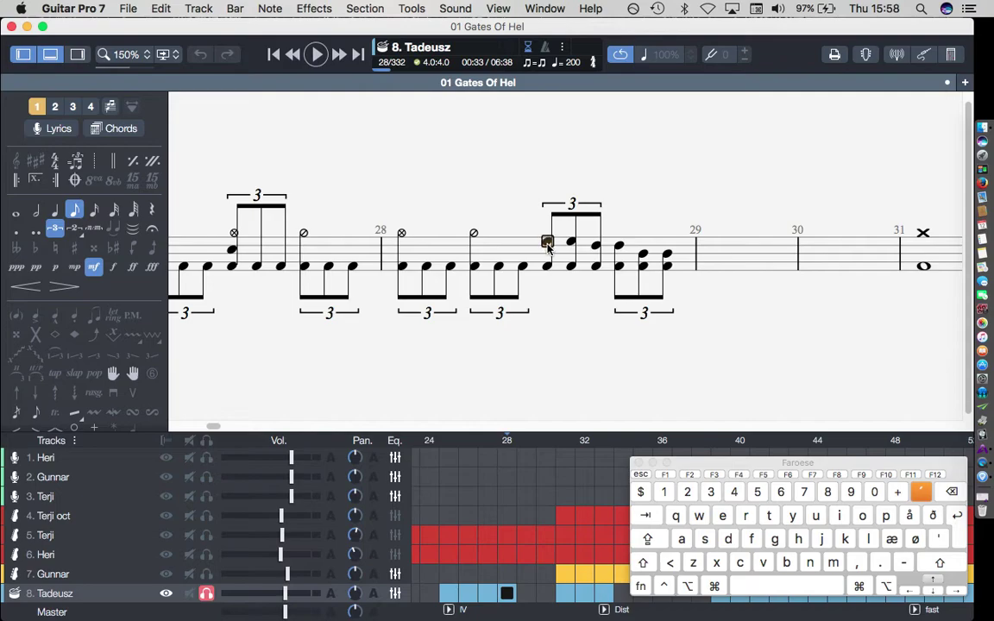
{"action": "left_click", "coordinate": [115, 269]}
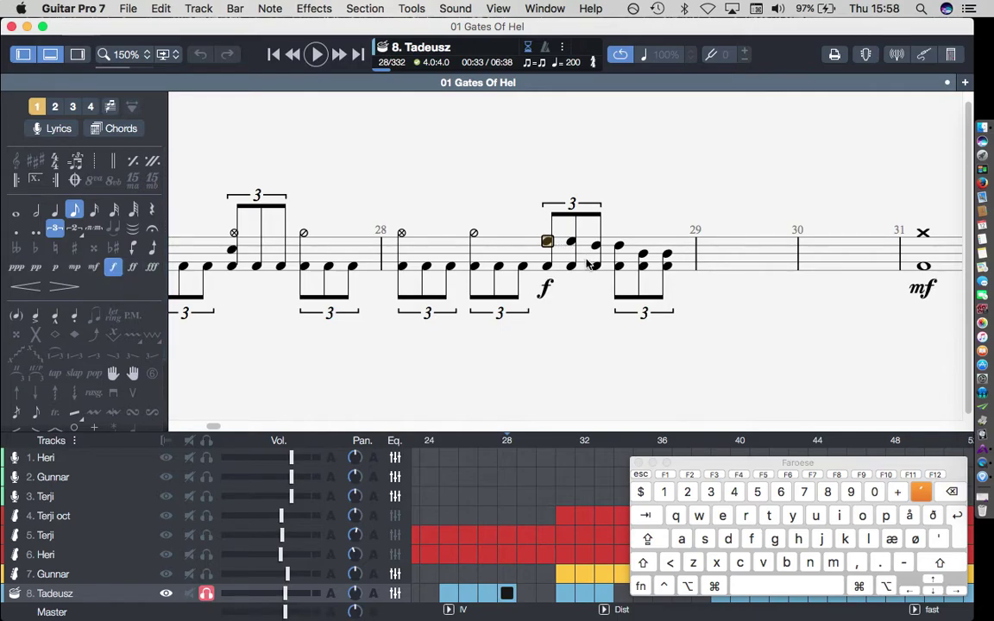
Step: Fill bar 29 with a whole-note bass drum and crash cymbal at dynamic mf, without the triplet
{"action": "left_click", "coordinate": [669, 265]}
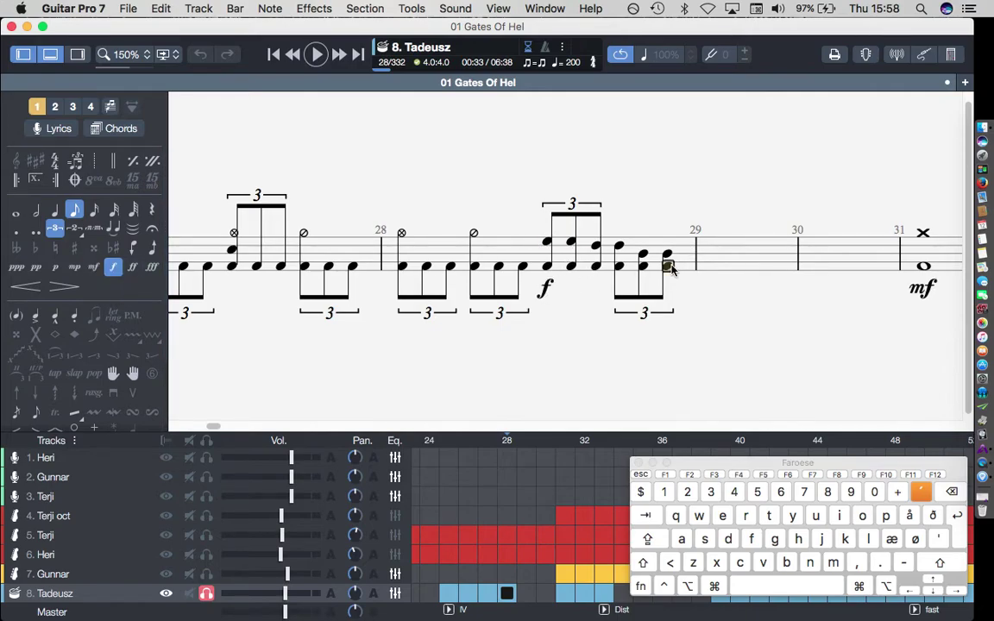
{"action": "key", "text": "Right"}
{"action": "key", "text": "r"}
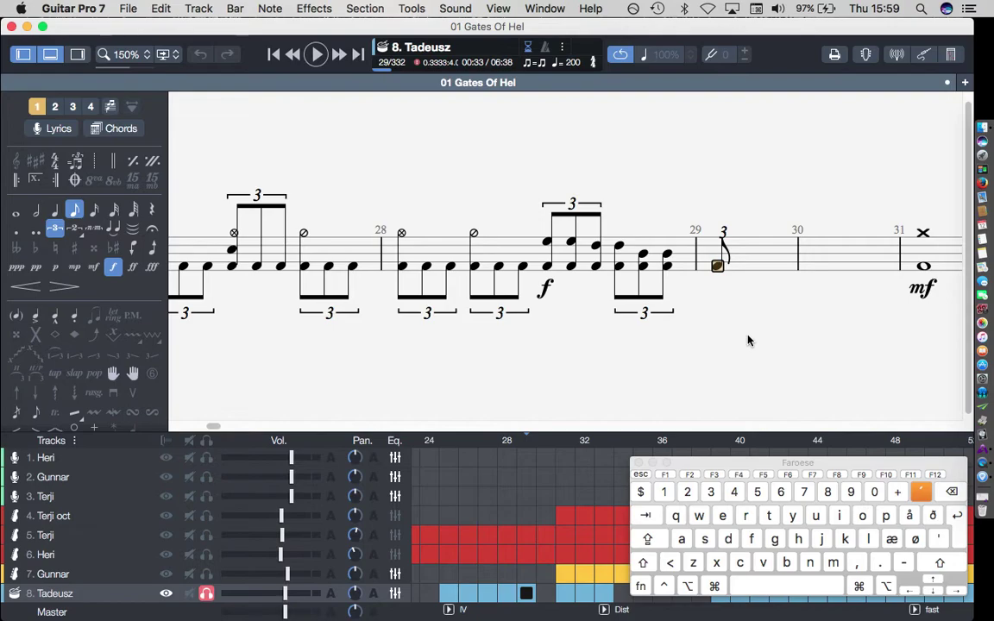
{"action": "left_click", "coordinate": [93, 267]}
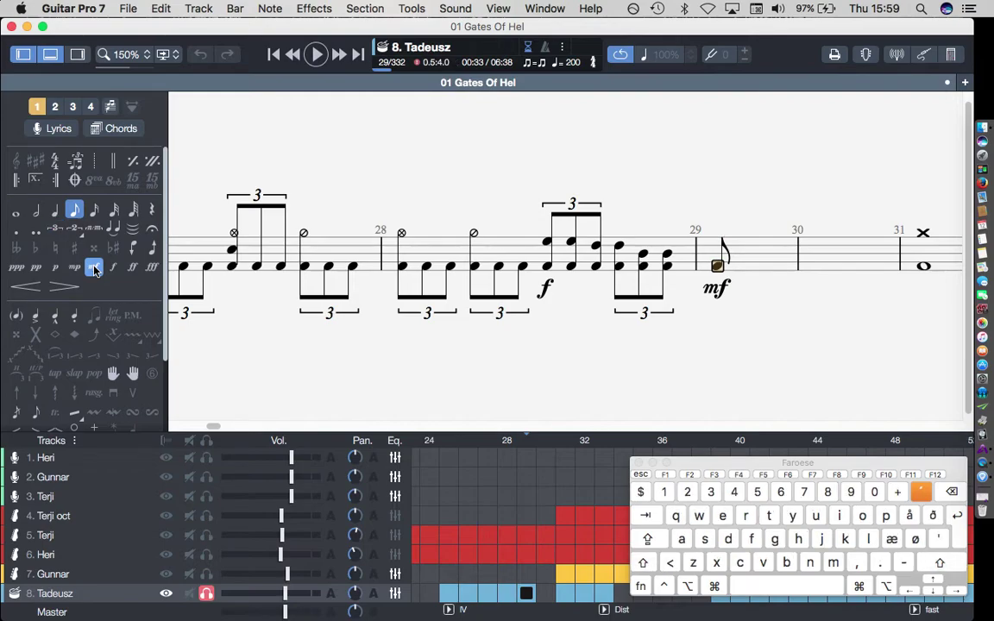
{"action": "key", "text": "minus"}
{"action": "key", "text": "minus"}
{"action": "key", "text": "minus"}
{"action": "key", "text": "Up"}
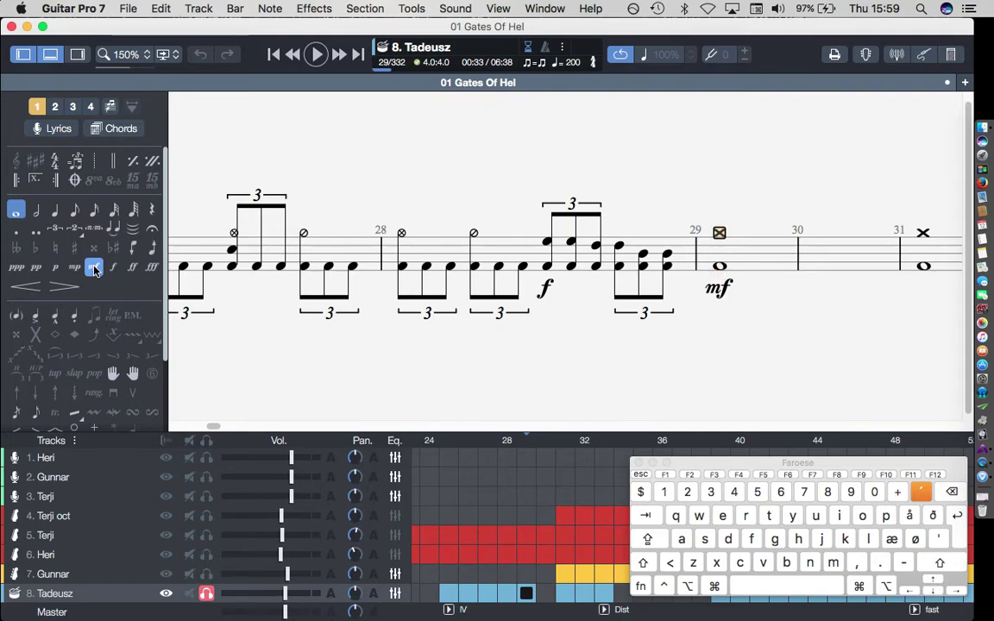
Step: Play back the drum part from the start of bar 27 into bar 29
{"action": "scroll", "coordinate": [376, 224], "scroll_direction": "left", "scroll_amount": 5}
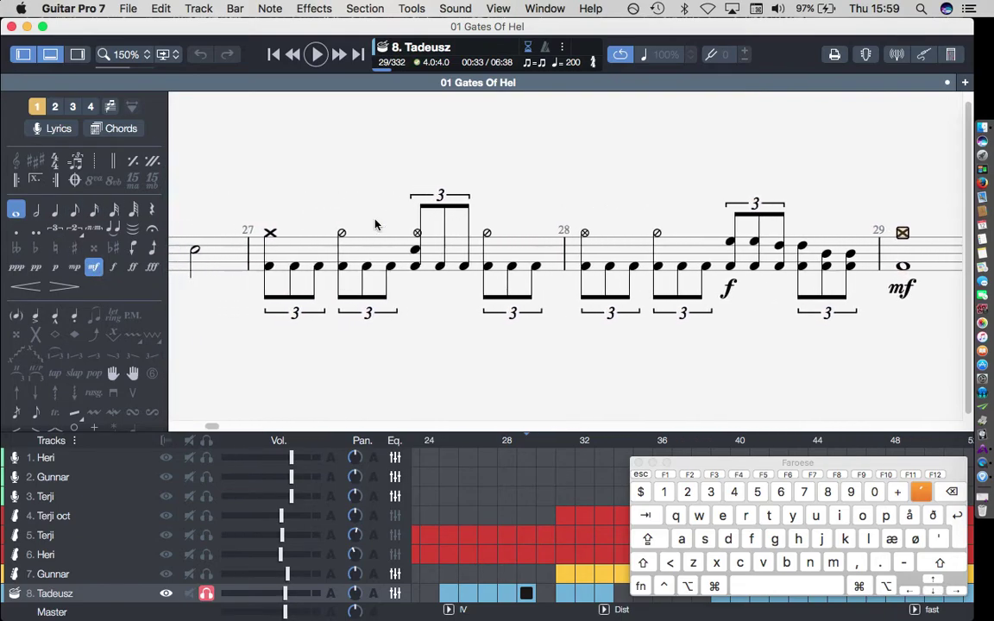
{"action": "left_click", "coordinate": [256, 278]}
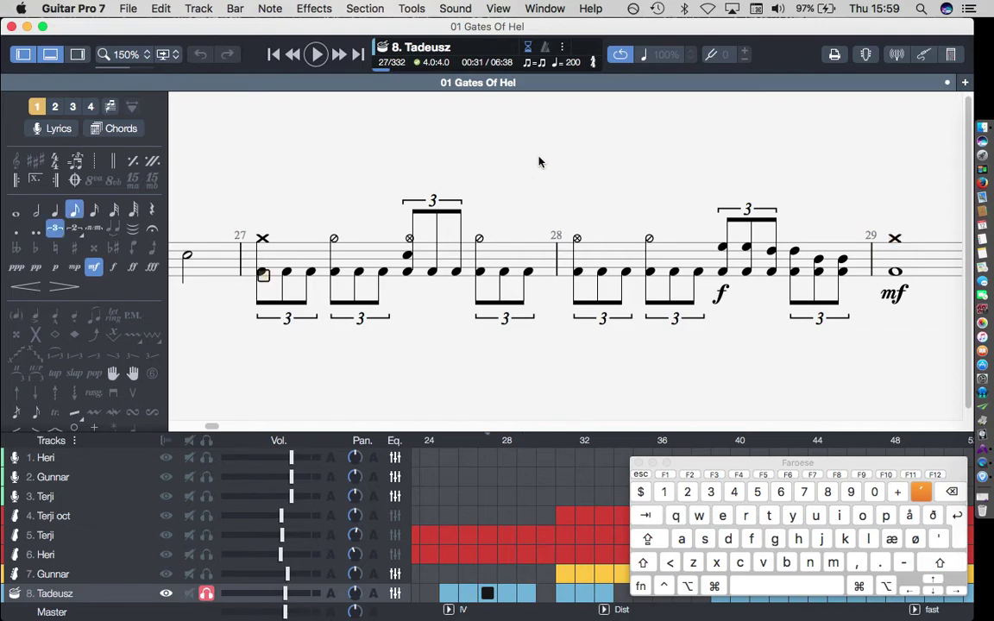
{"action": "key", "text": "space"}
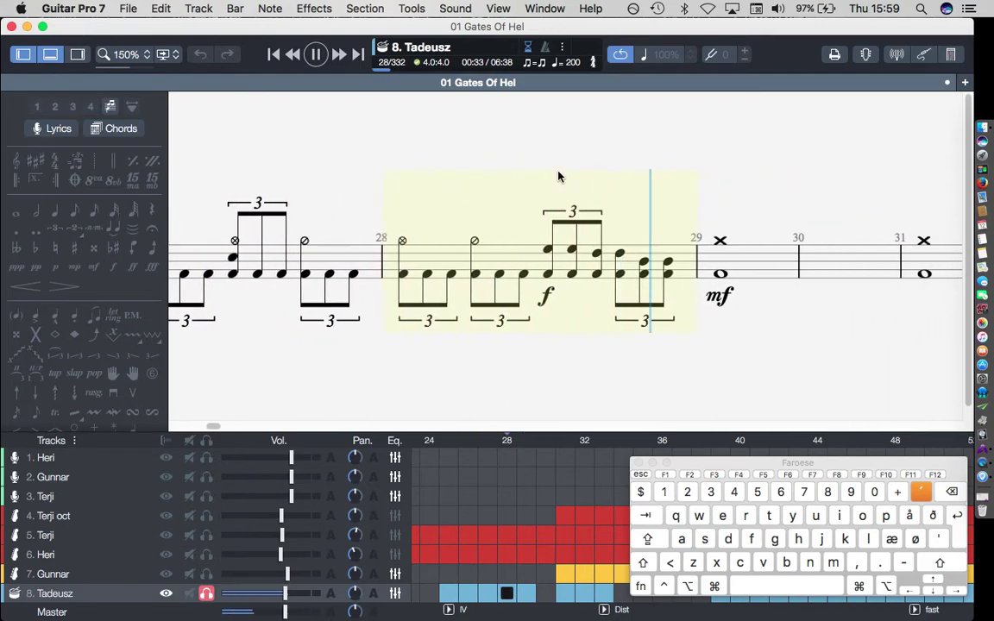
{"action": "key", "text": "space"}
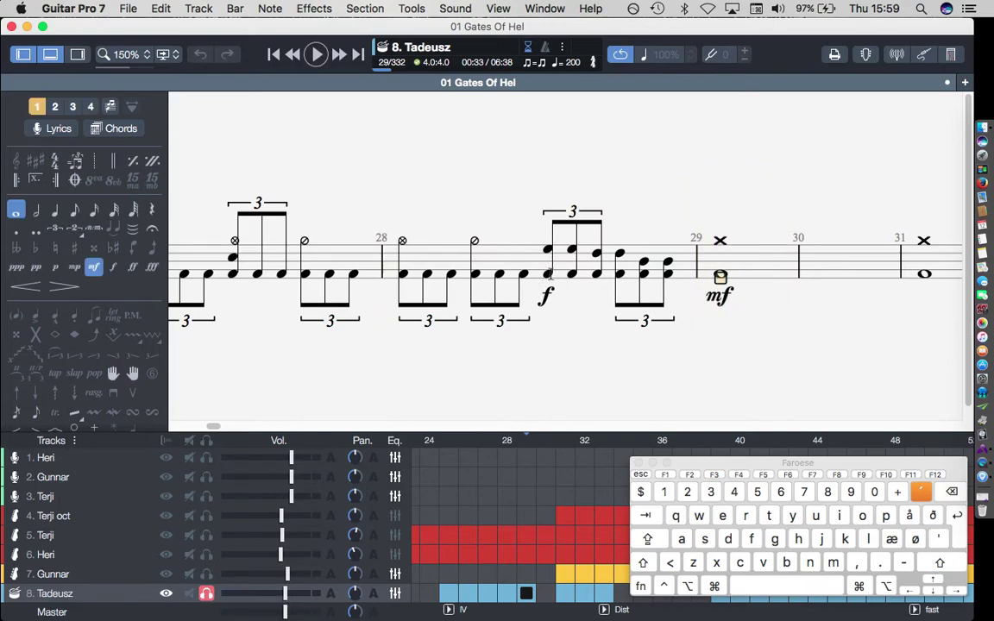
Step: Add an accent to each of the three notes in bar 28's third triplet
{"action": "left_click", "coordinate": [550, 273]}
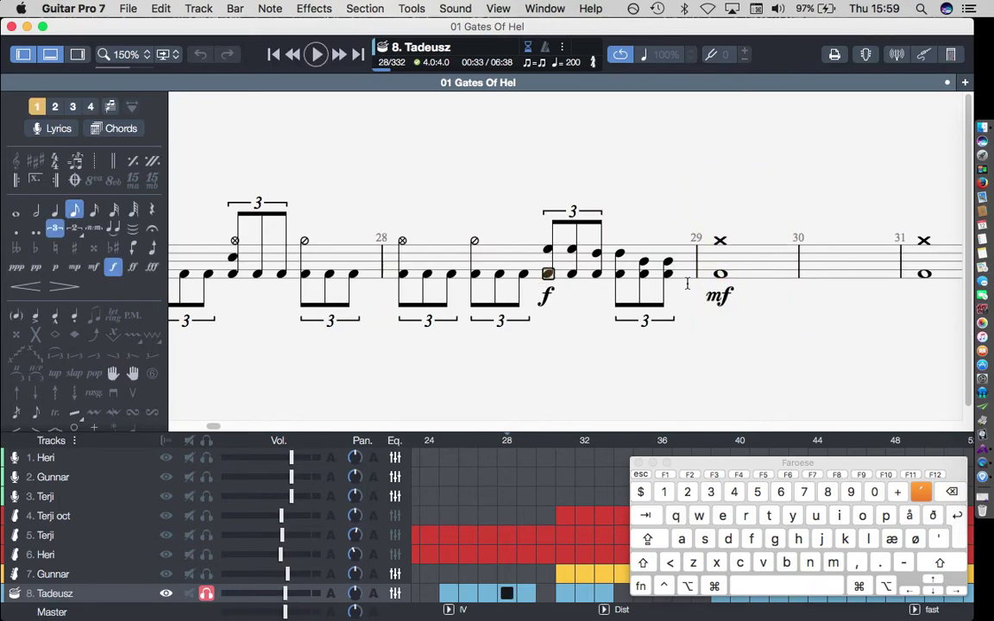
{"action": "key", "text": "Right"}
{"action": "key", "text": "Right"}
{"action": "key", "text": "Right"}
{"action": "key", "text": "Right"}
{"action": "key", "text": "Right"}
{"action": "key", "text": "Left"}
{"action": "key", "text": "Left"}
{"action": "key", "text": "Left"}
{"action": "key", "text": "Left"}
{"action": "key", "text": "Left"}
{"action": "key", "text": "Up"}
{"action": "key", "text": "a"}
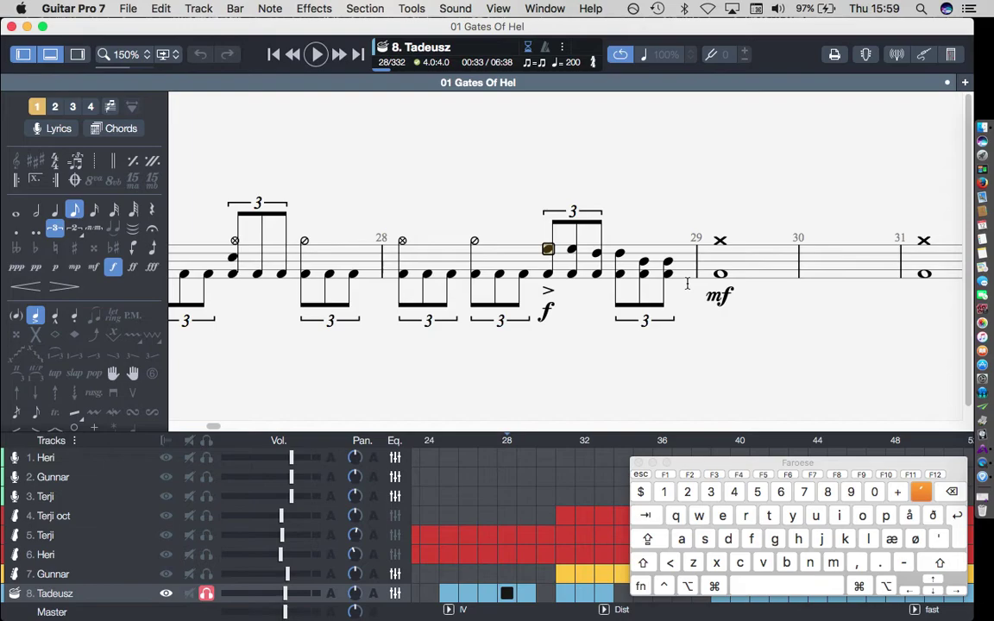
{"action": "key", "text": "Right"}
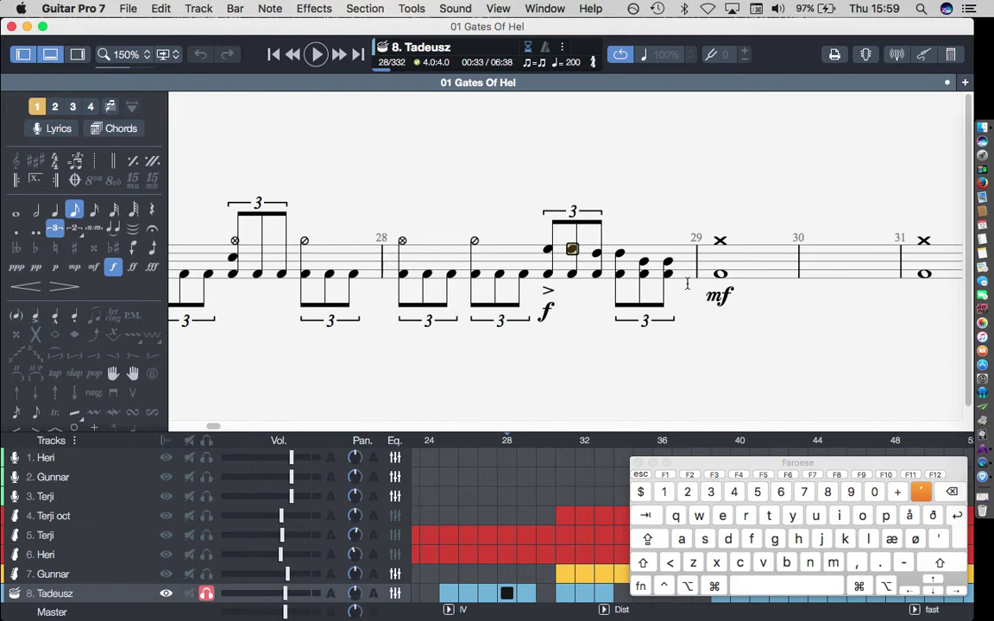
{"action": "key", "text": "a"}
{"action": "key", "text": "Right"}
{"action": "key", "text": "shift+a"}
Step: Add an accent to each of the three notes in bar 28's last triplet
{"action": "key", "text": "Right"}
{"action": "key", "text": "a"}
{"action": "key", "text": "Right"}
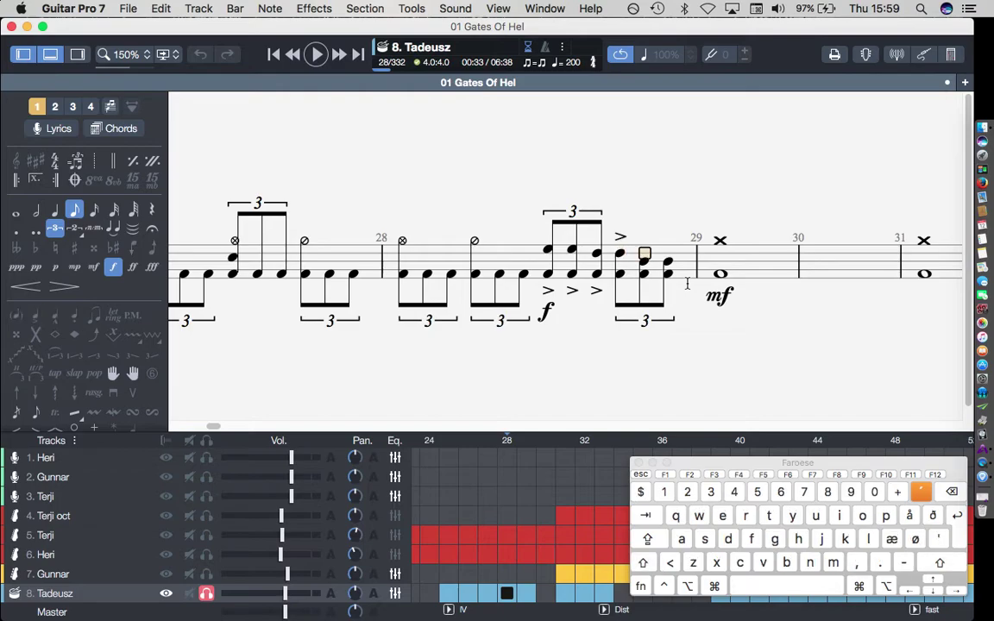
{"action": "key", "text": "shift+a"}
{"action": "key", "text": "Right"}
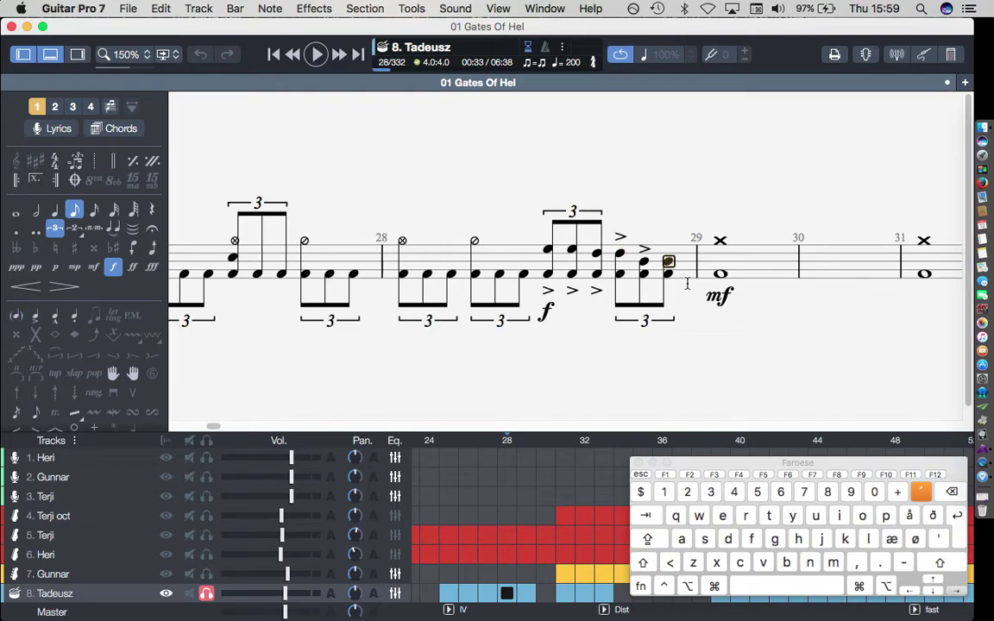
{"action": "key", "text": "shift+a"}
Step: Play back the accented tom fill, starting from bar 27
{"action": "key", "text": "ctrl+Left"}
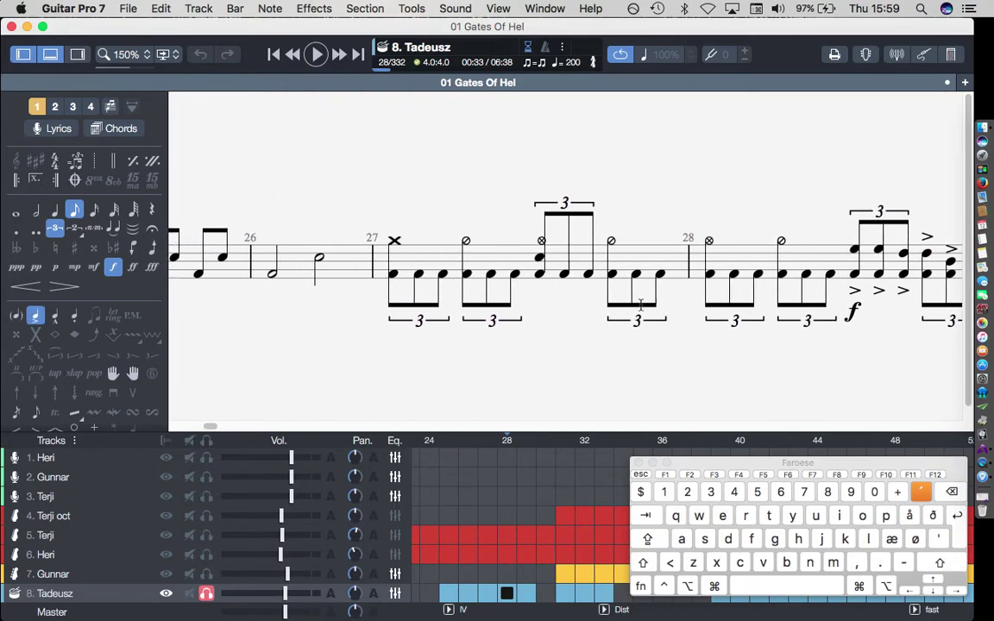
{"action": "key", "text": "ctrl+Left"}
{"action": "key", "text": "space"}
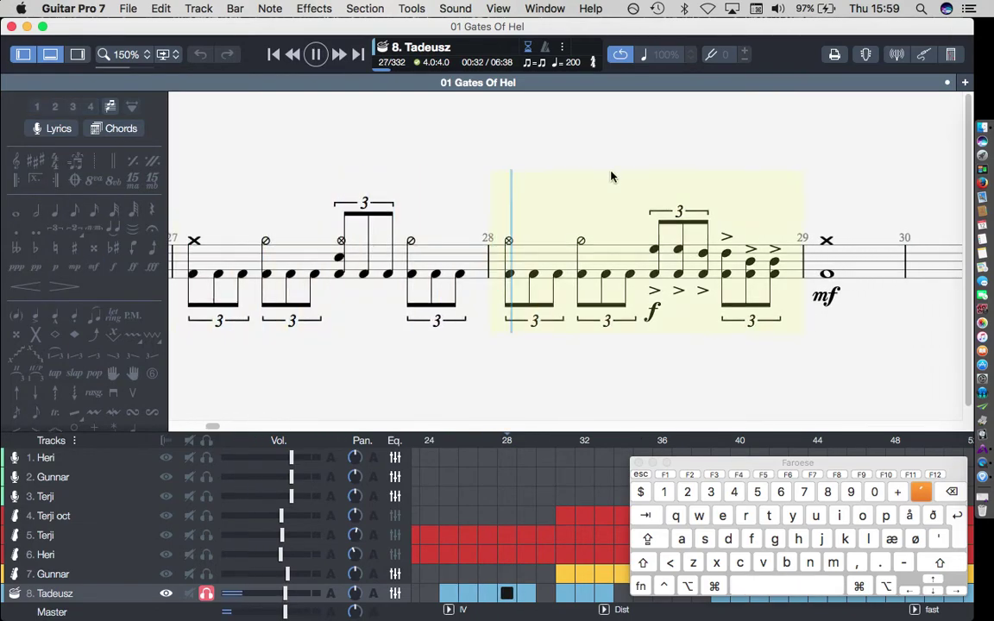
{"action": "key", "text": "space"}
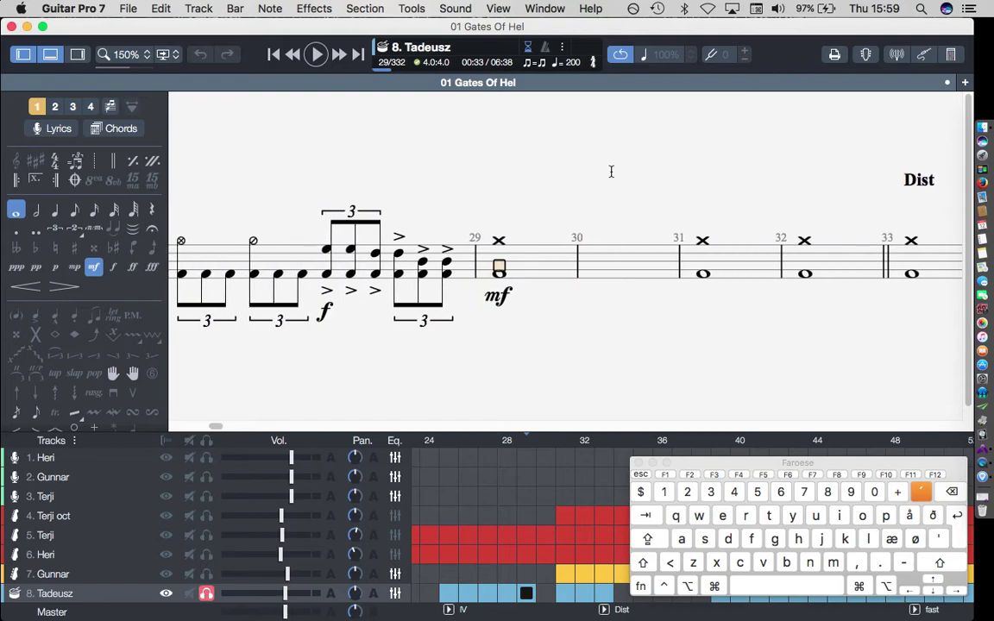
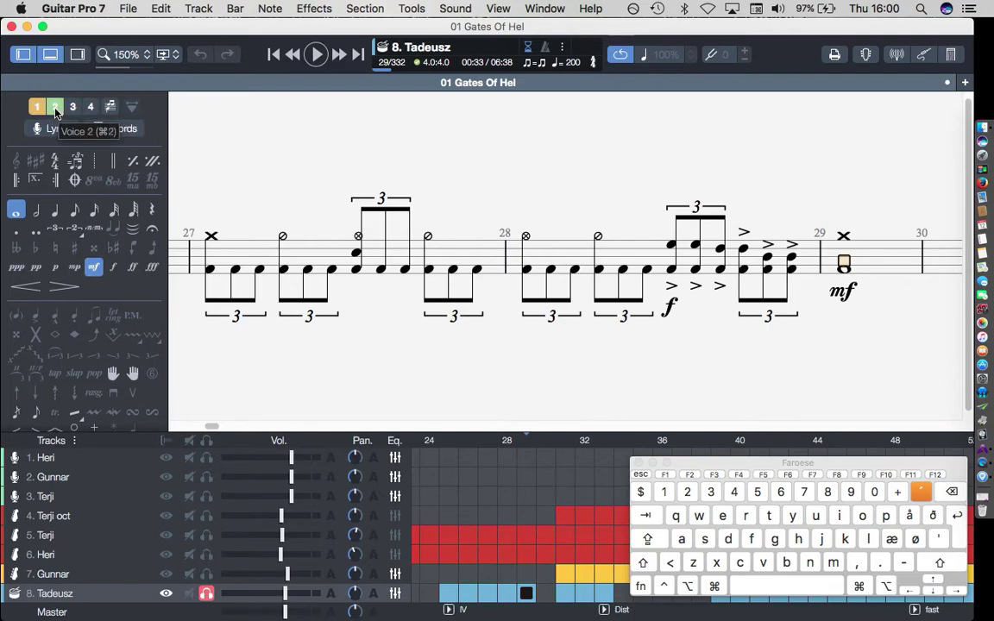
Step: View bar 29 in voices 2 and 3, and return to voice 1
{"action": "left_click", "coordinate": [54, 110]}
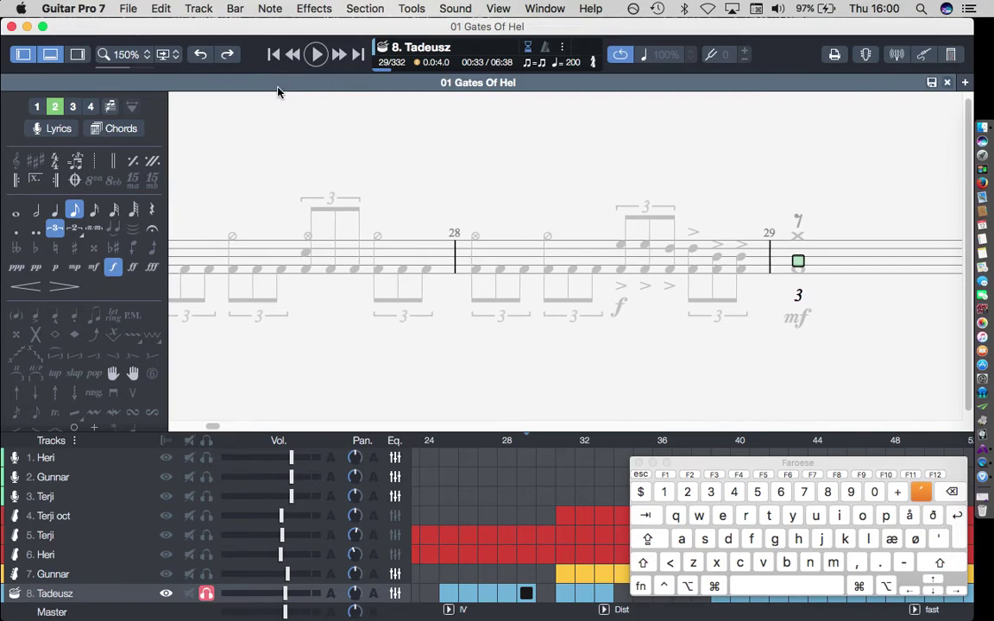
{"action": "left_click", "coordinate": [74, 107]}
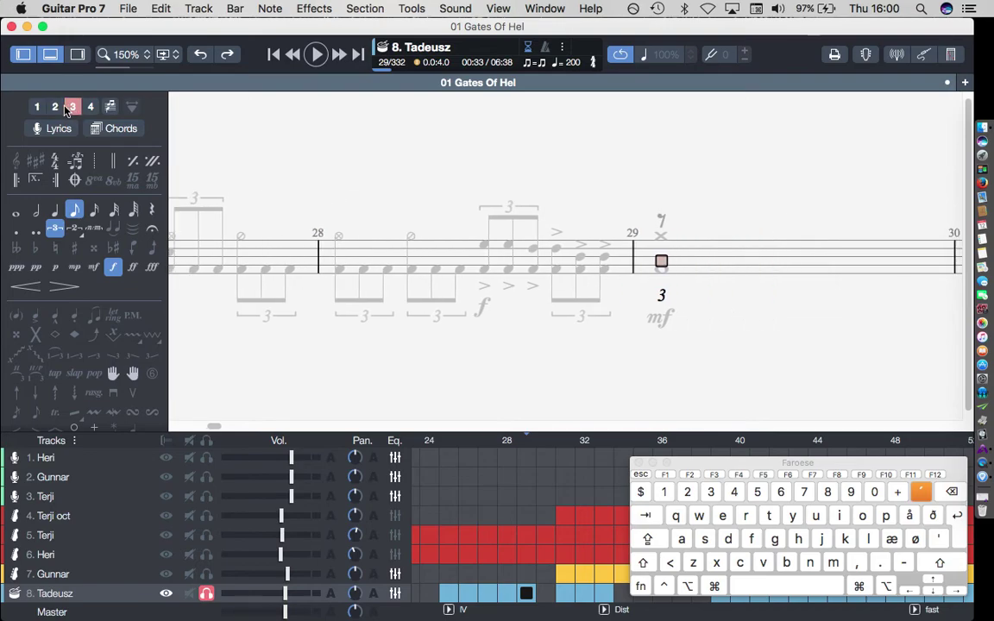
{"action": "left_click", "coordinate": [54, 107]}
{"action": "left_click", "coordinate": [37, 107]}
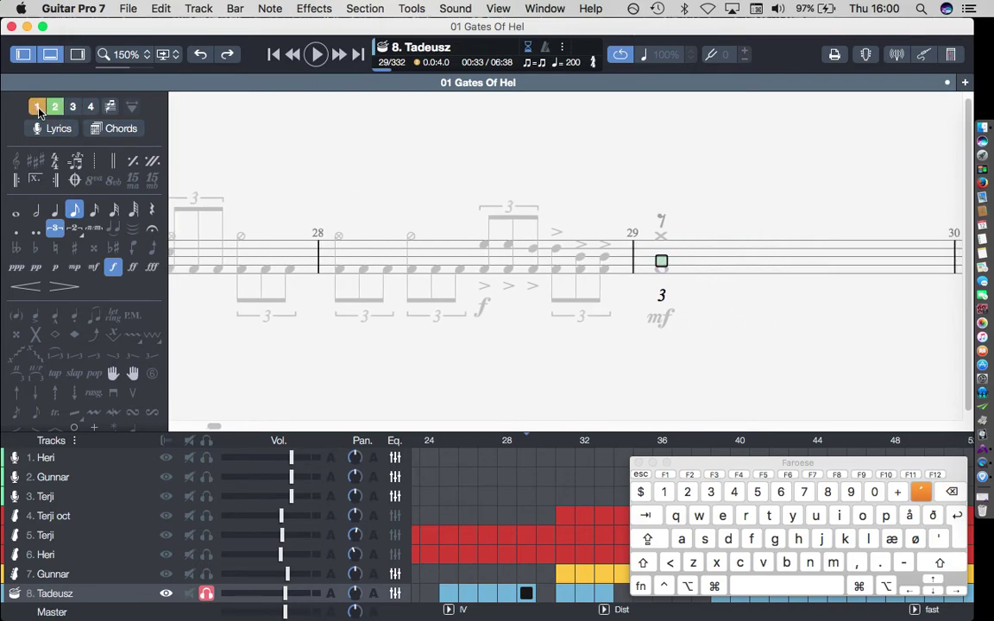
Step: Copy the whole of bar 28 from voice 1 and paste it into voice 2 of the same bar
{"action": "left_click", "coordinate": [340, 258]}
{"action": "double_click", "coordinate": [343, 258]}
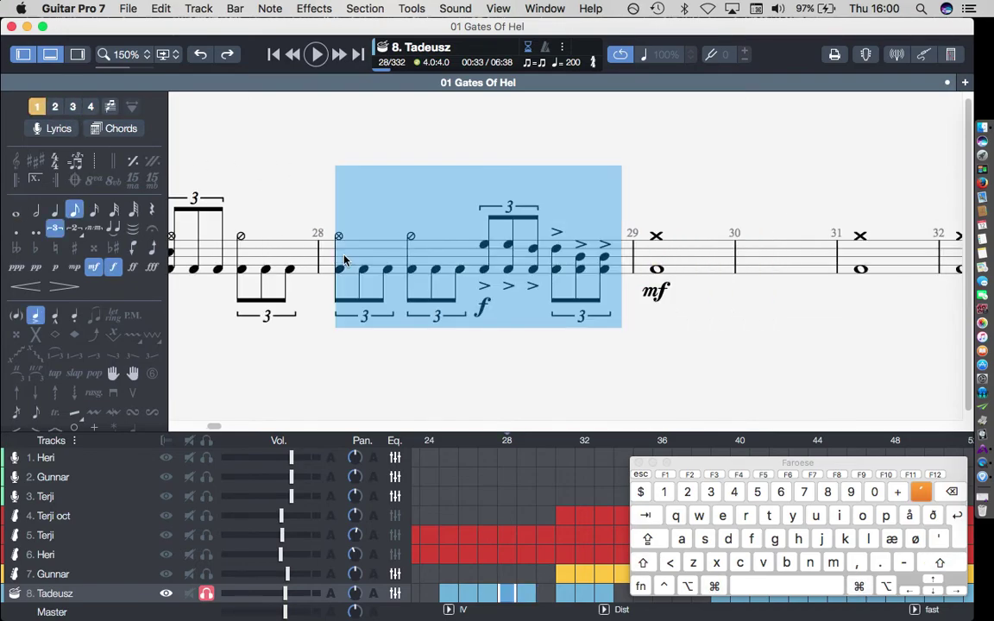
{"action": "left_click", "coordinate": [55, 107]}
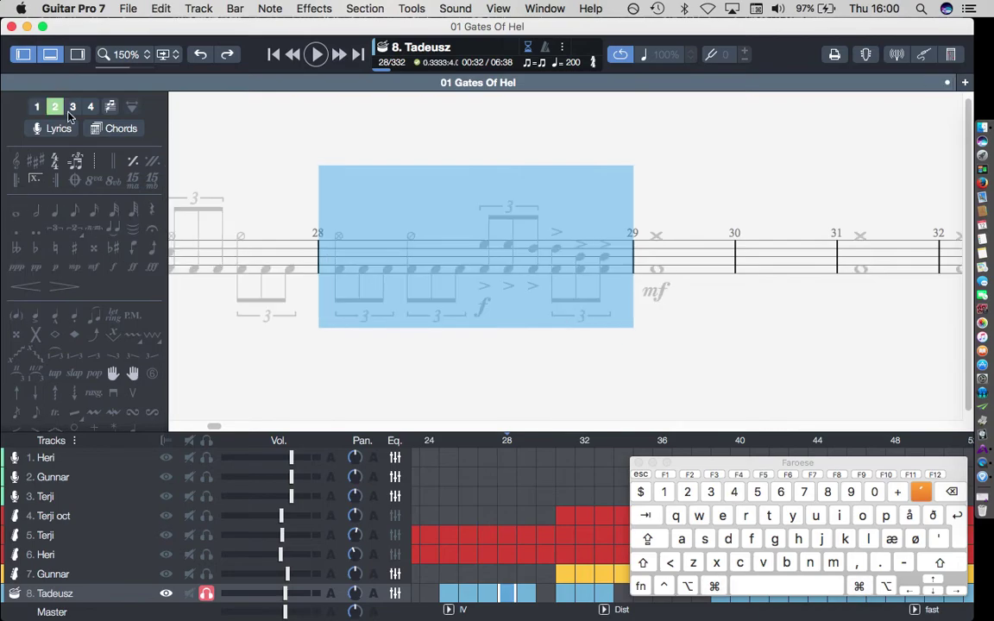
{"action": "key", "text": "ctrl+v"}
Step: Delete the bass drum notes from the last two triplets of bar 28 in voice 2, keeping the tom notes
{"action": "left_click", "coordinate": [341, 274]}
{"action": "key", "text": "Right"}
{"action": "key", "text": "Right"}
{"action": "key", "text": "Right"}
{"action": "key", "text": "Right"}
{"action": "key", "text": "Right"}
{"action": "key", "text": "Right"}
{"action": "key", "text": "Right"}
{"action": "key", "text": "Right"}
{"action": "key", "text": "Right"}
{"action": "key", "text": "Right"}
{"action": "key", "text": "Right"}
{"action": "key", "text": "Left"}
{"action": "key", "text": "Left"}
{"action": "key", "text": "Right"}
{"action": "key", "text": "Delete"}
{"action": "key", "text": "Left"}
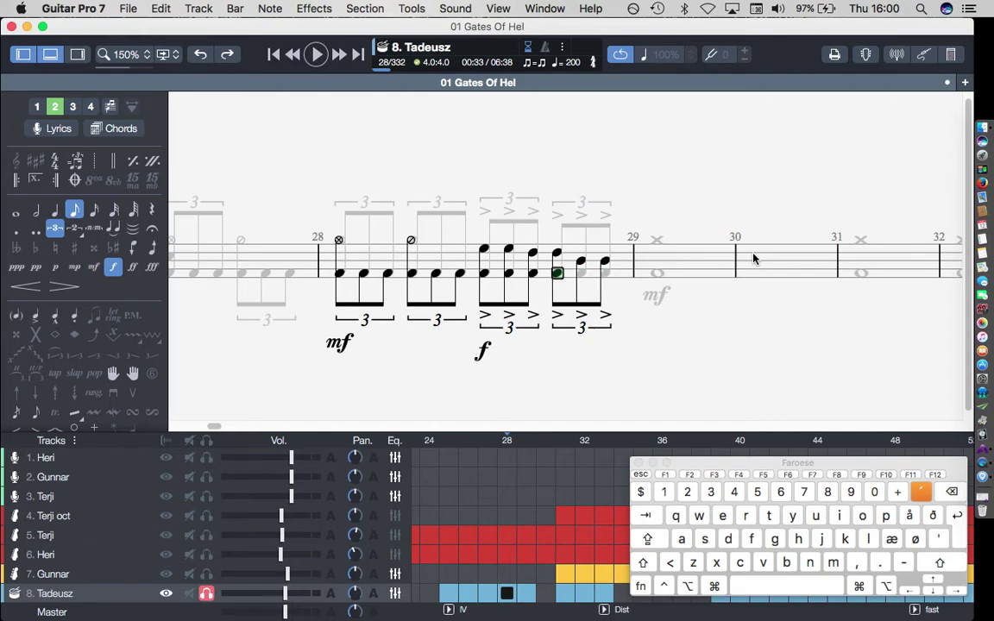
{"action": "key", "text": "Delete"}
{"action": "key", "text": "Left"}
{"action": "key", "text": "Left"}
{"action": "key", "text": "Left"}
{"action": "key", "text": "Left"}
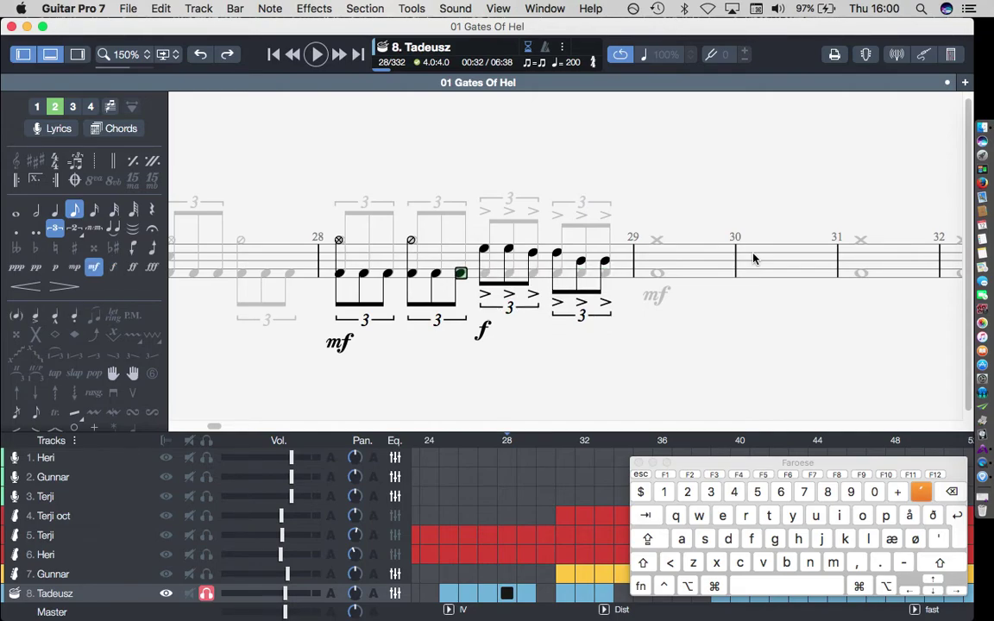
Step: Delete the bass drum notes from the first two triplets of bar 28 in voice 2
{"action": "key", "text": "Delete"}
{"action": "key", "text": "Left"}
{"action": "key", "text": "Delete"}
{"action": "key", "text": "Left"}
{"action": "key", "text": "Delete"}
{"action": "key", "text": "Left"}
{"action": "key", "text": "Delete"}
{"action": "key", "text": "Left"}
{"action": "key", "text": "Left"}
{"action": "key", "text": "Delete"}
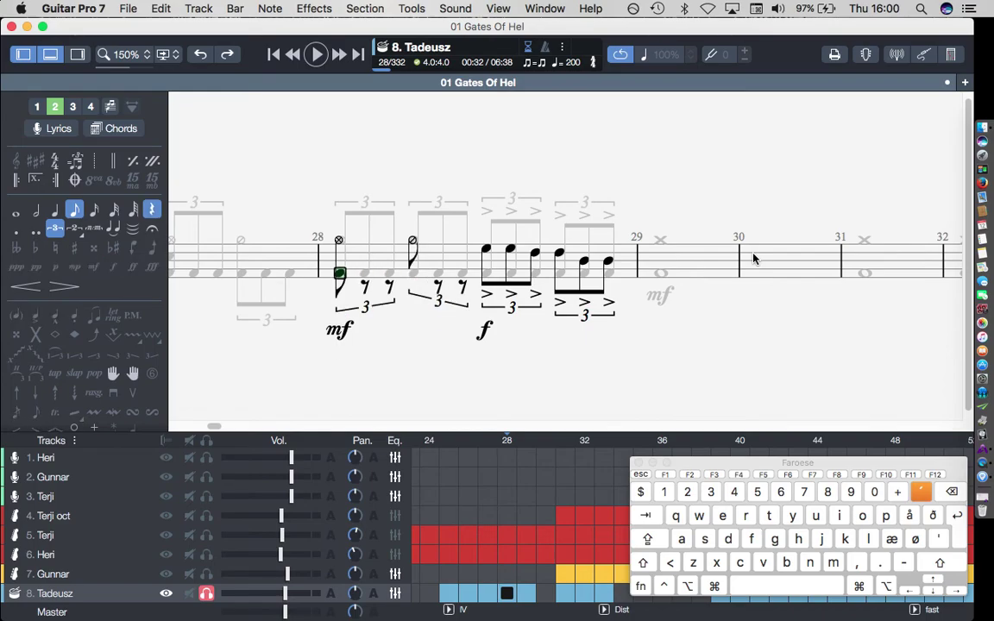
Step: Delete the cymbal note at the start of each of bar 28's first two triplets in voice 2
{"action": "key", "text": "Up"}
{"action": "key", "text": "Up"}
{"action": "key", "text": "Up"}
{"action": "key", "text": "Right"}
{"action": "key", "text": "Right"}
{"action": "key", "text": "Right"}
{"action": "key", "text": "Delete"}
{"action": "key", "text": "Left"}
{"action": "key", "text": "Left"}
{"action": "key", "text": "Left"}
{"action": "key", "text": "Delete"}
{"action": "key", "text": "Left"}
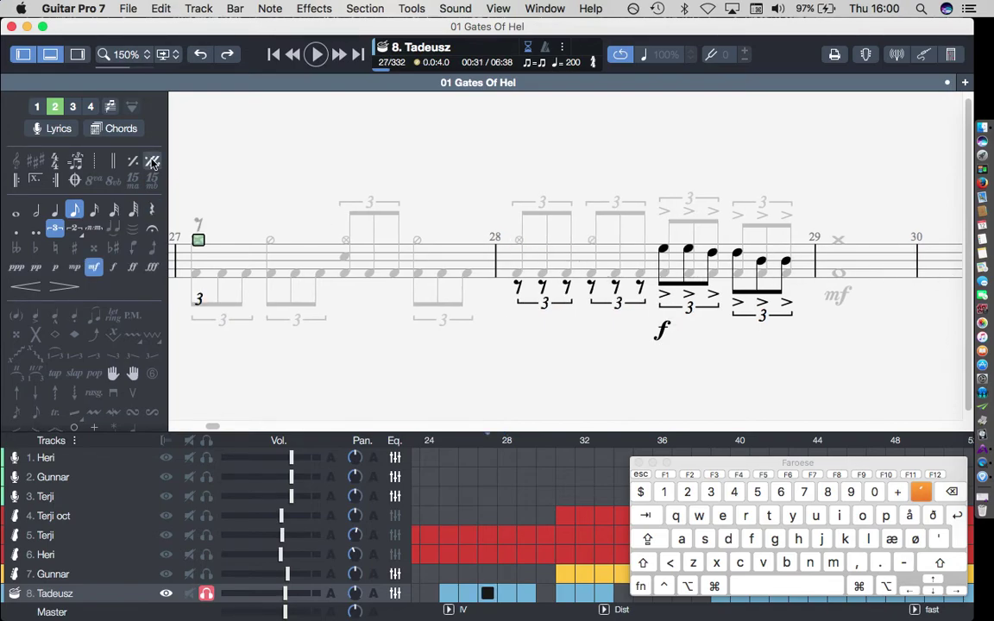
Step: Return to voice 1 and remove the forte dynamic from bar 28's third triplet
{"action": "left_click", "coordinate": [40, 108]}
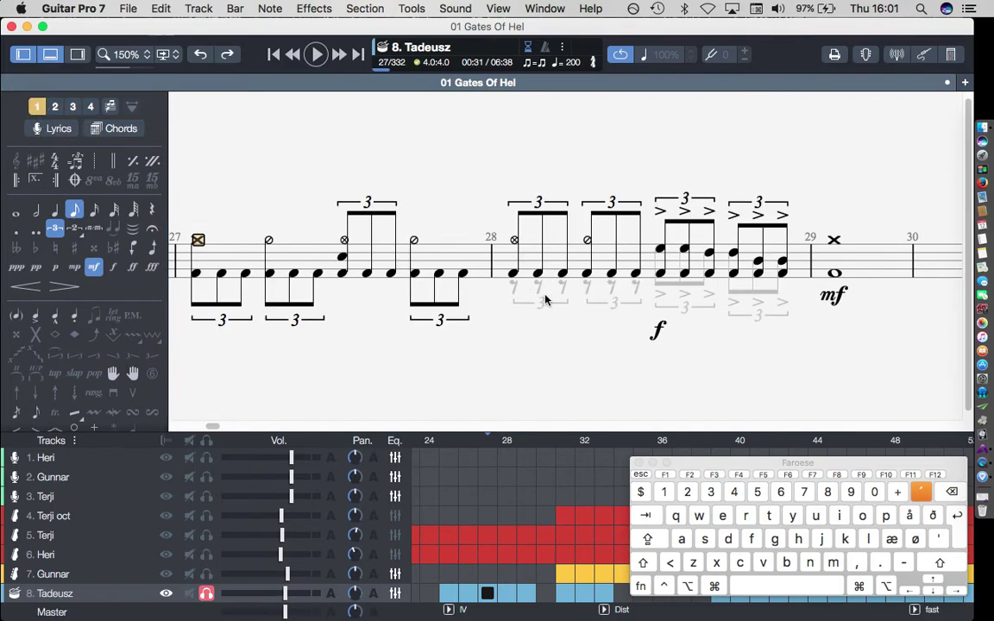
{"action": "left_click", "coordinate": [653, 328]}
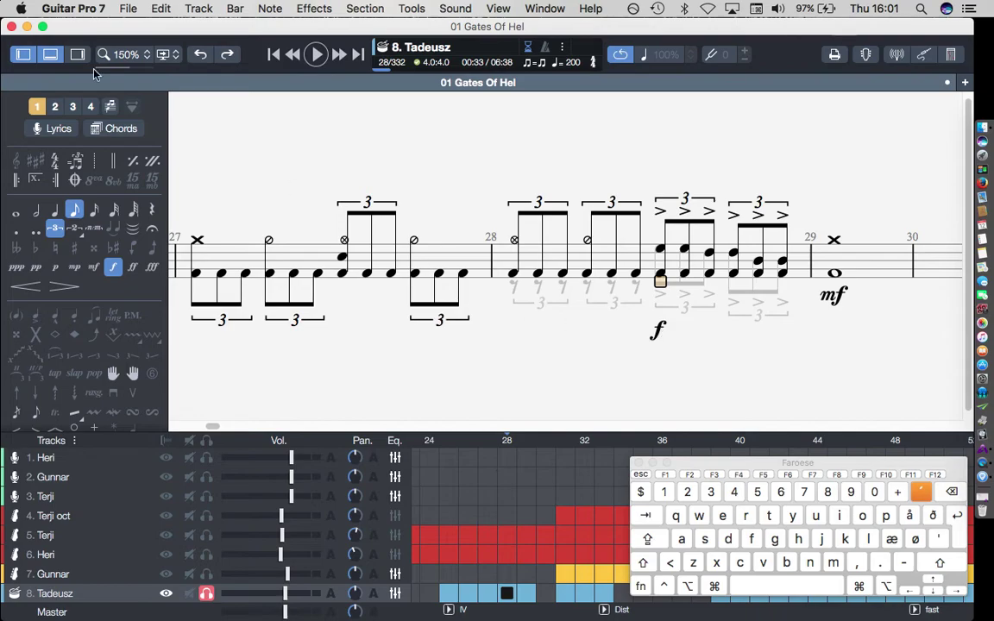
{"action": "left_click", "coordinate": [112, 267]}
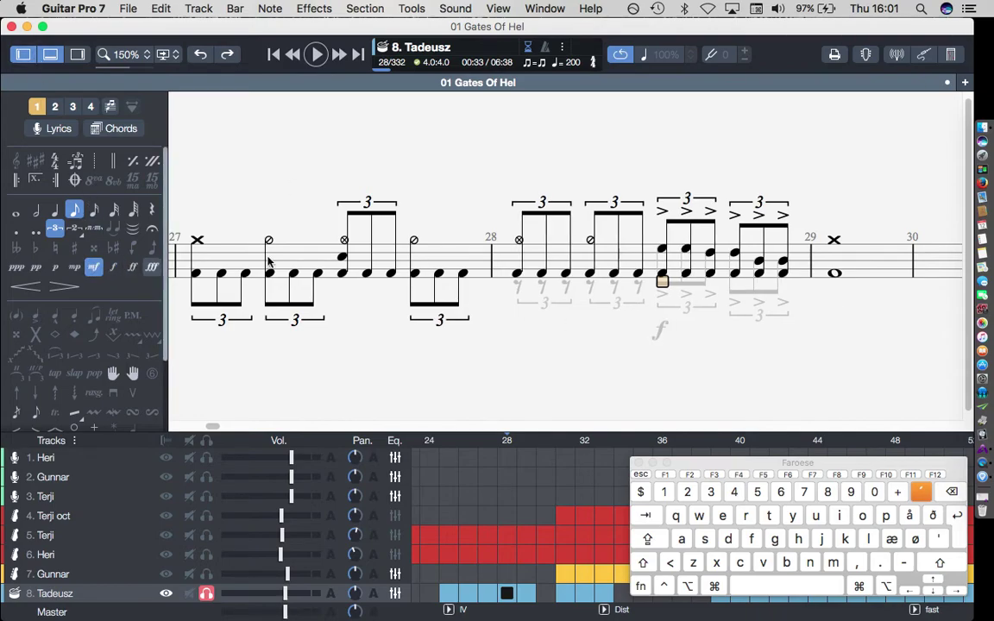
Step: Delete the accented tom notes from the last two triplets of bar 28 in voice 1, keeping the bass drum notes
{"action": "left_click", "coordinate": [783, 262]}
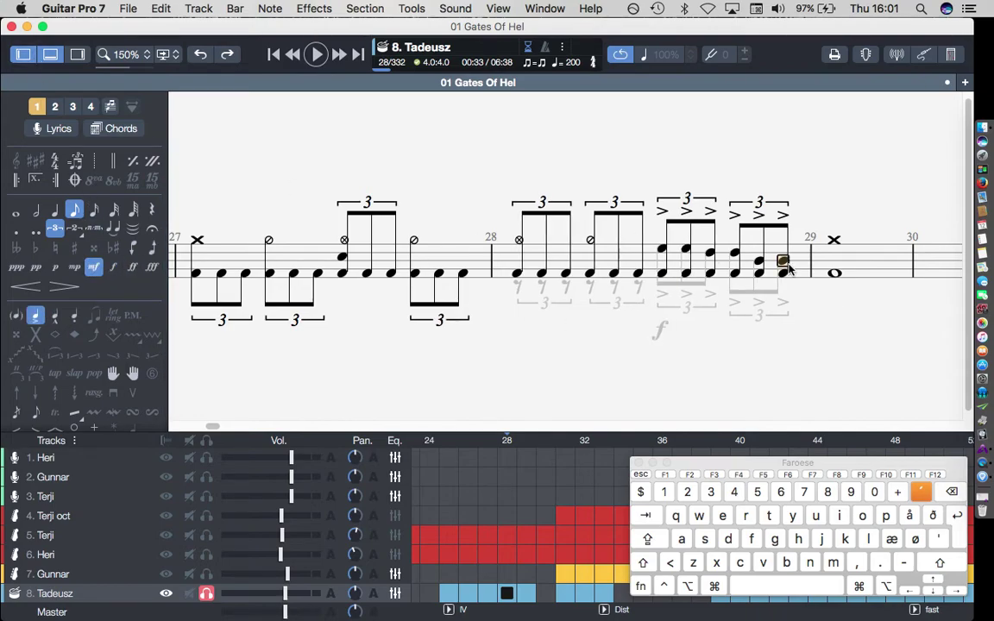
{"action": "key", "text": "Delete"}
{"action": "key", "text": "Left"}
{"action": "key", "text": "Delete"}
{"action": "key", "text": "Left"}
{"action": "key", "text": "Delete"}
{"action": "key", "text": "Left"}
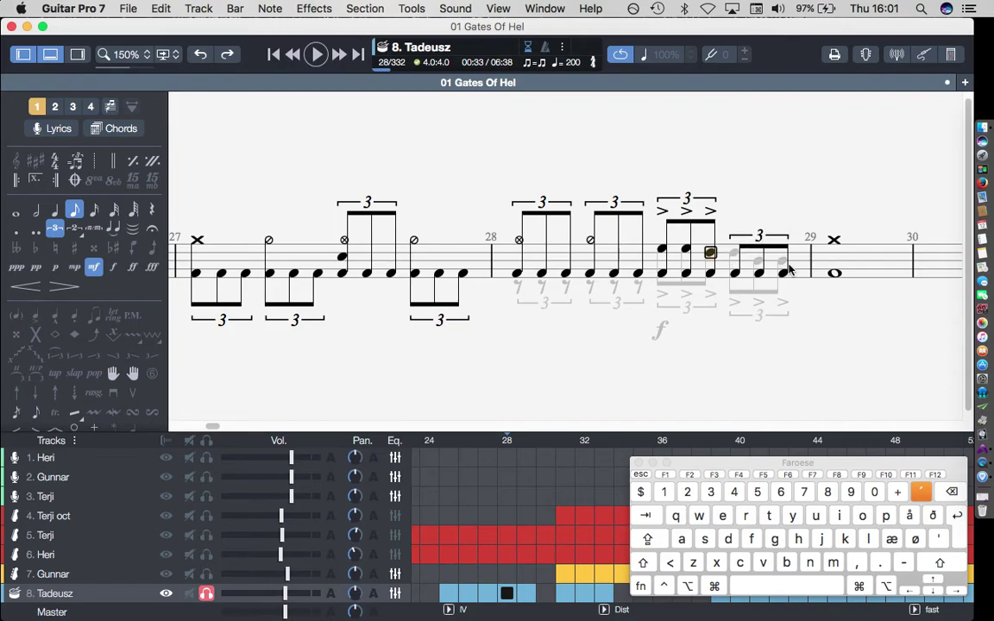
{"action": "key", "text": "Delete"}
{"action": "key", "text": "Left"}
{"action": "key", "text": "Delete"}
{"action": "key", "text": "Left"}
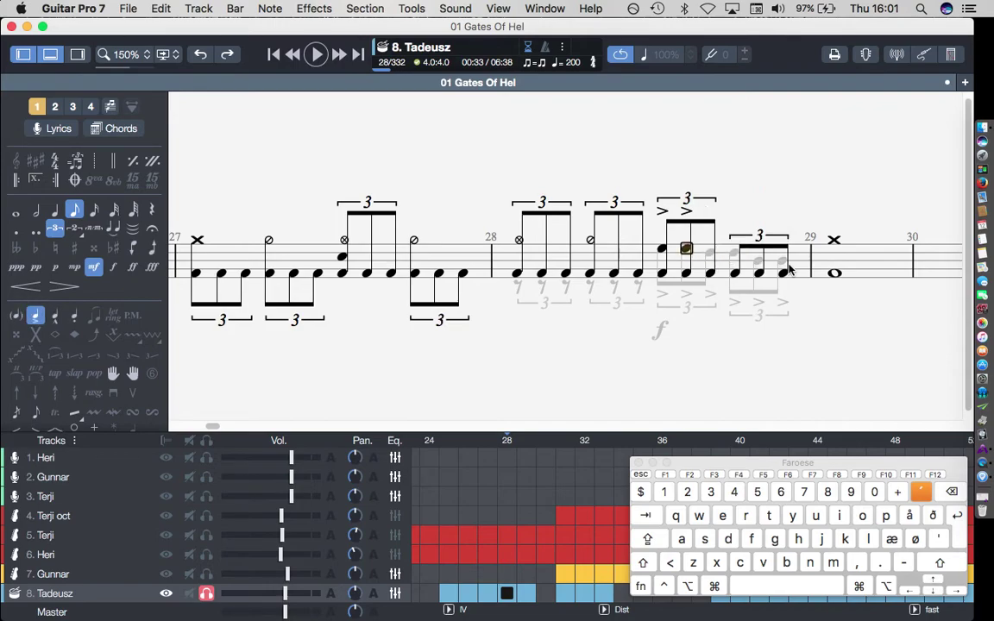
{"action": "key", "text": "Delete"}
{"action": "key", "text": "Left"}
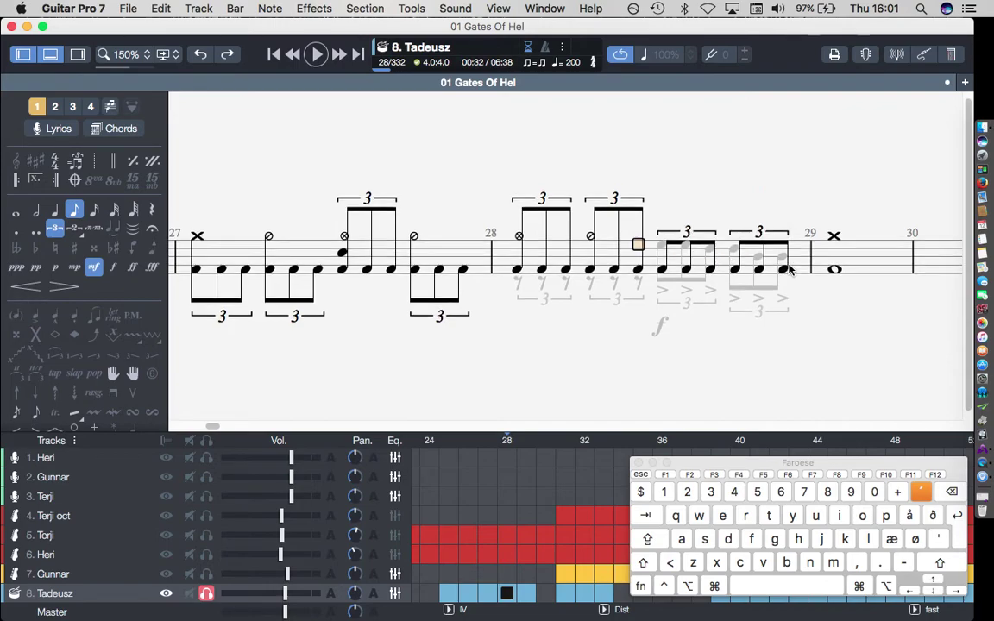
Step: Display all voices together and play back the drum part from bar 27 into bar 29
{"action": "left_click", "coordinate": [110, 107]}
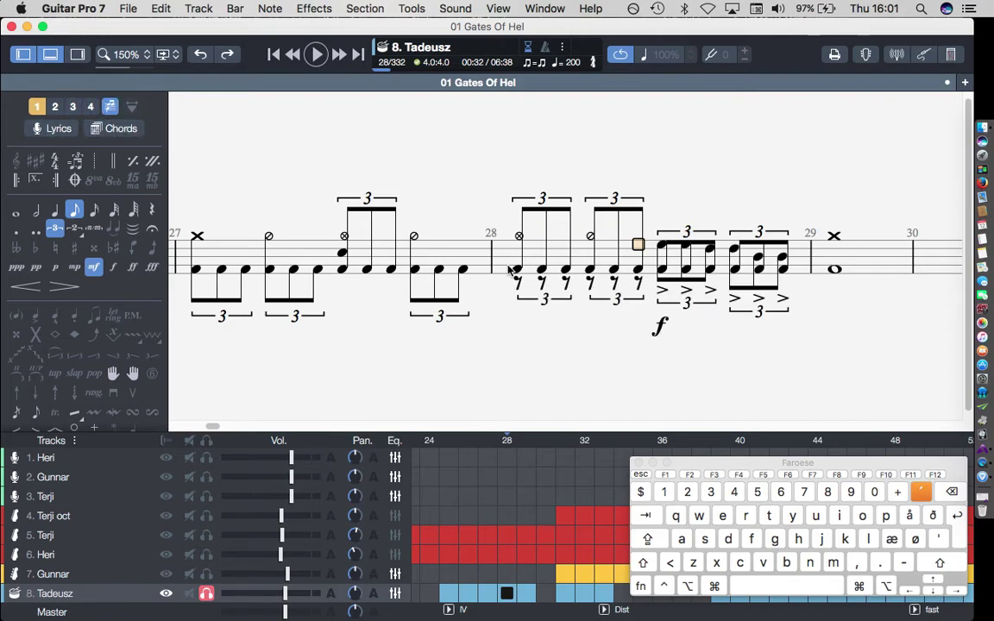
{"action": "key", "text": "ctrl+Left"}
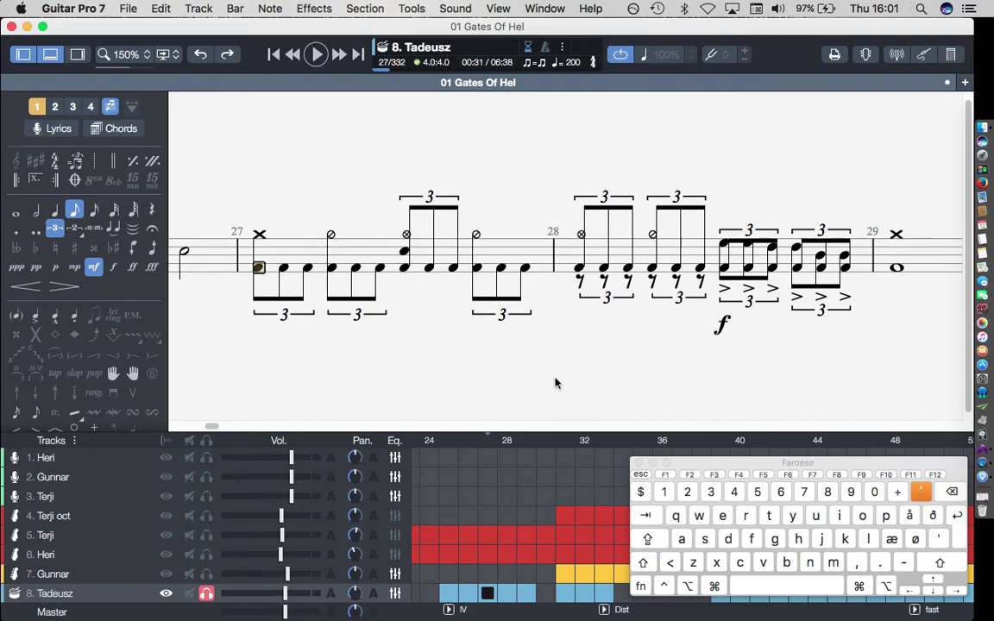
{"action": "key", "text": "space"}
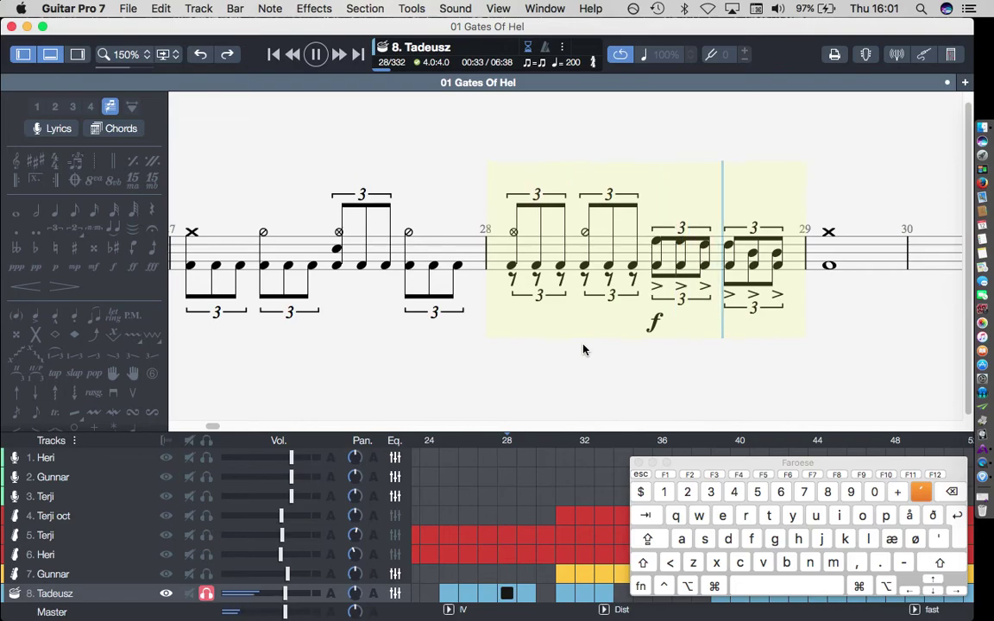
{"action": "key", "text": "space"}
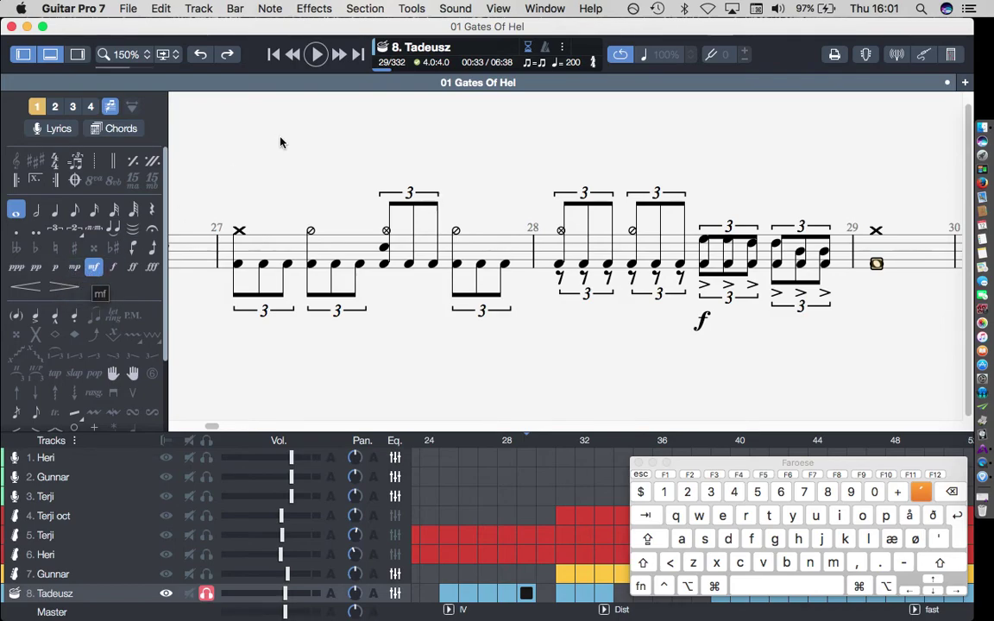
Step: Hide the editing palette and place the cursor on the first bass drum note of bar 27
{"action": "left_click", "coordinate": [23, 54]}
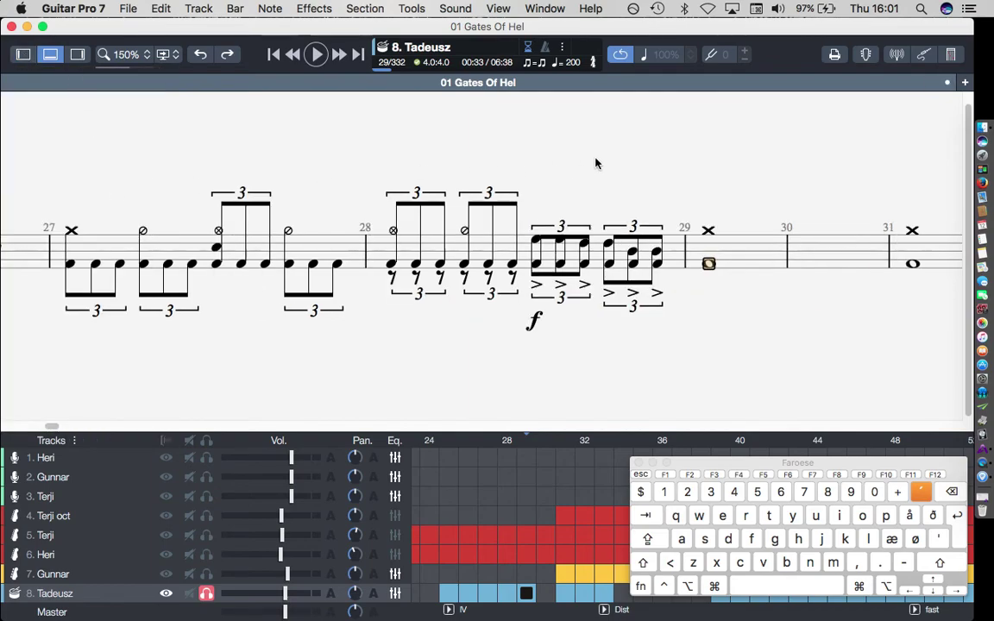
{"action": "scroll", "coordinate": [594, 162], "scroll_direction": "left", "scroll_amount": 2}
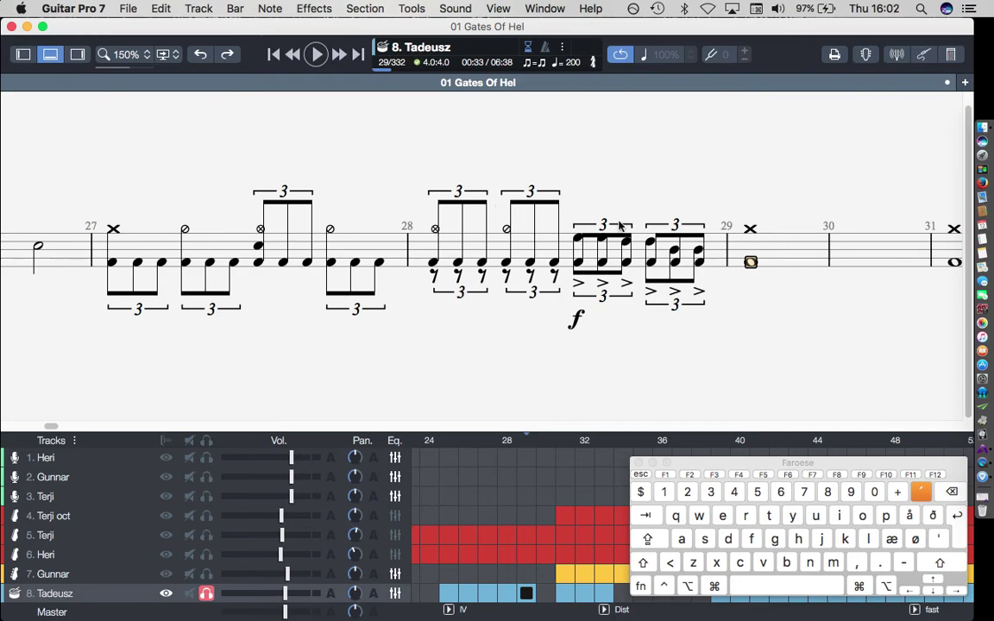
{"action": "scroll", "coordinate": [518, 207], "scroll_direction": "left", "scroll_amount": 3}
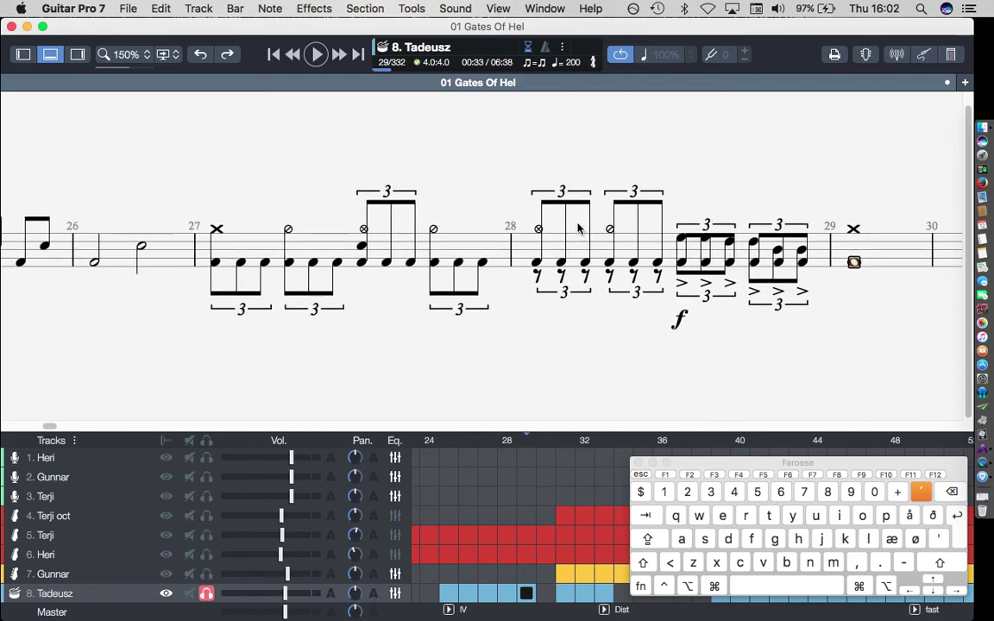
{"action": "left_click", "coordinate": [216, 264]}
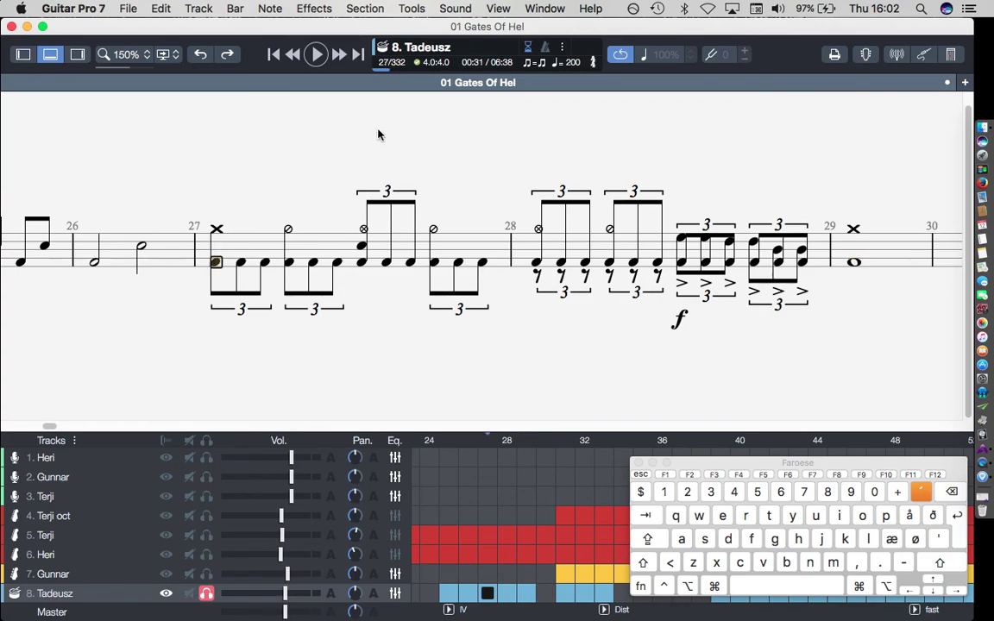
{"action": "scroll", "coordinate": [377, 133], "scroll_direction": "right", "scroll_amount": 1}
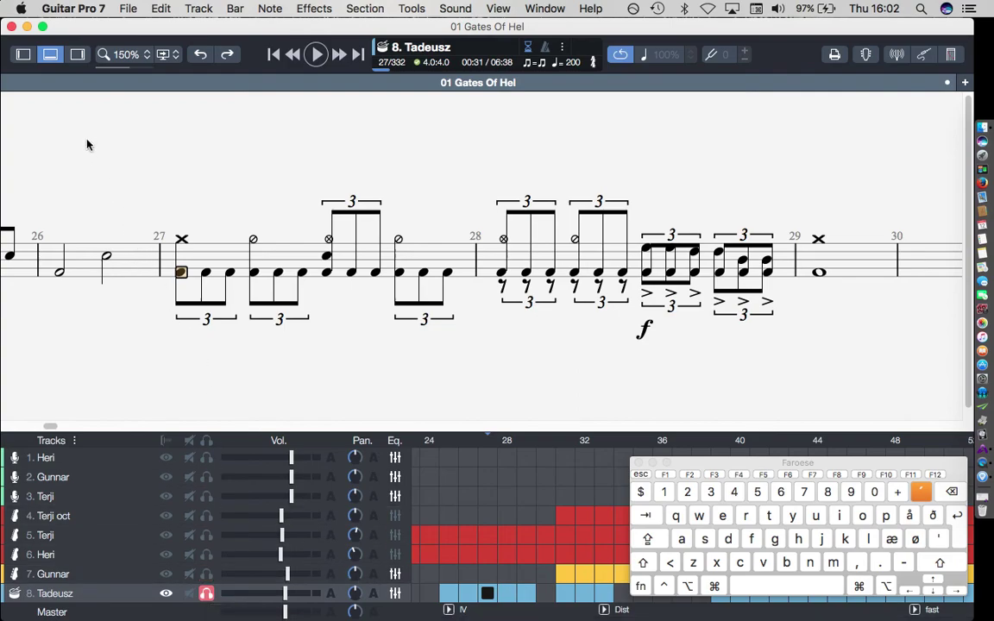
Step: Turn off solo on the drum track and show every track in the score with multitrack view
{"action": "left_click", "coordinate": [189, 535]}
{"action": "left_click", "coordinate": [167, 441]}
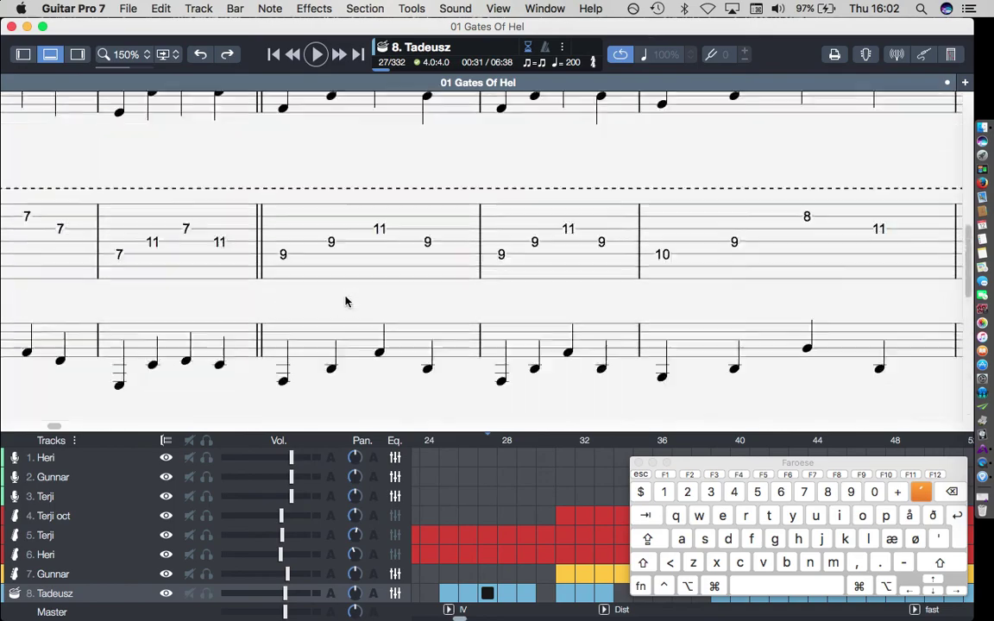
Step: Look through the multitrack score to the drum staff around bar 28, and go to bar 25 of the drum track
{"action": "scroll", "coordinate": [604, 276], "scroll_direction": "down", "scroll_amount": 3}
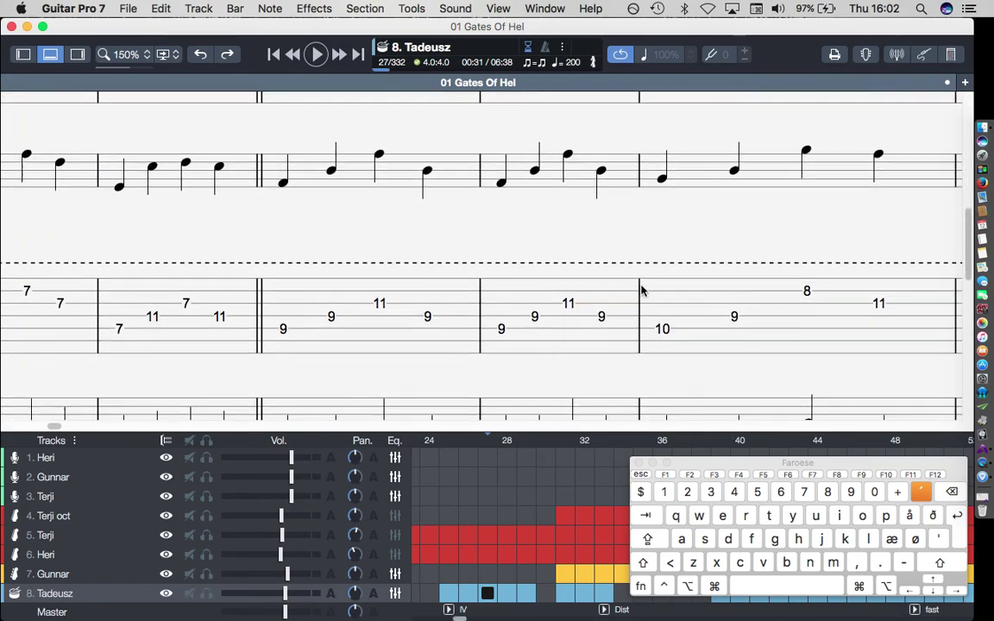
{"action": "scroll", "coordinate": [642, 291], "scroll_direction": "down", "scroll_amount": 5}
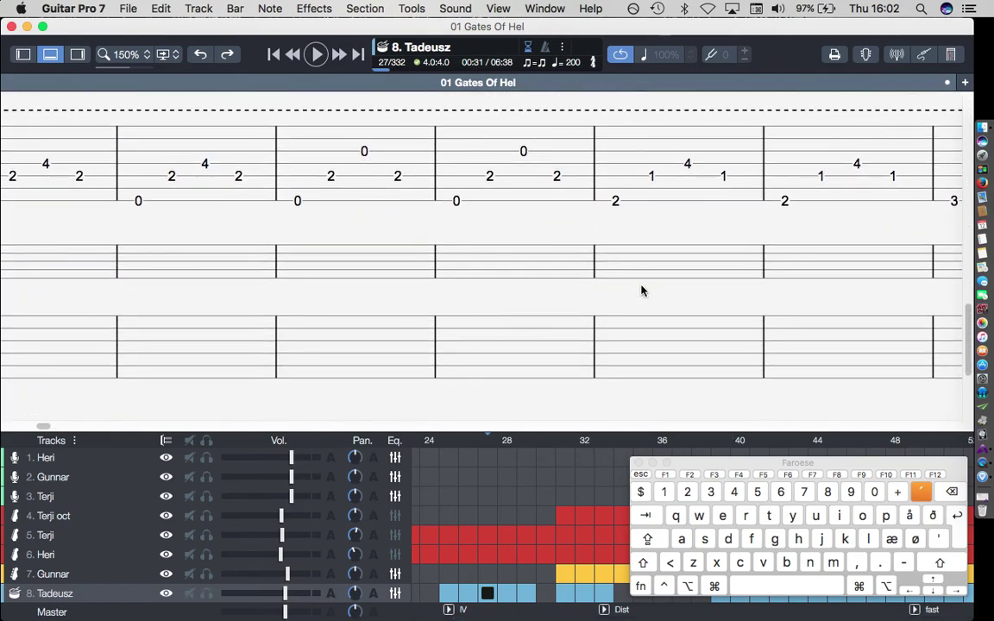
{"action": "scroll", "coordinate": [641, 291], "scroll_direction": "down", "scroll_amount": 10}
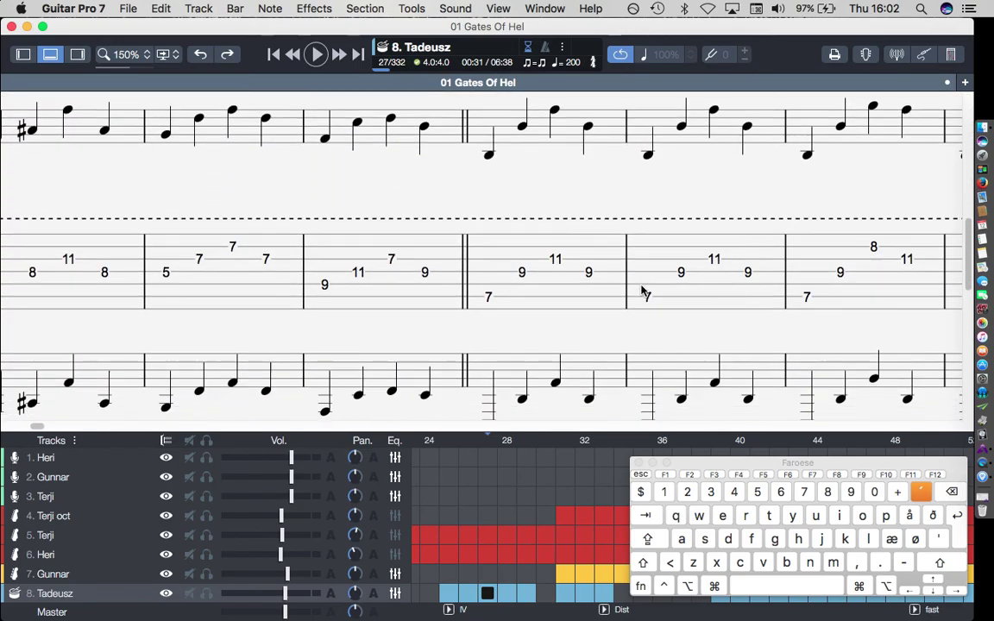
{"action": "scroll", "coordinate": [642, 290], "scroll_direction": "down", "scroll_amount": 5}
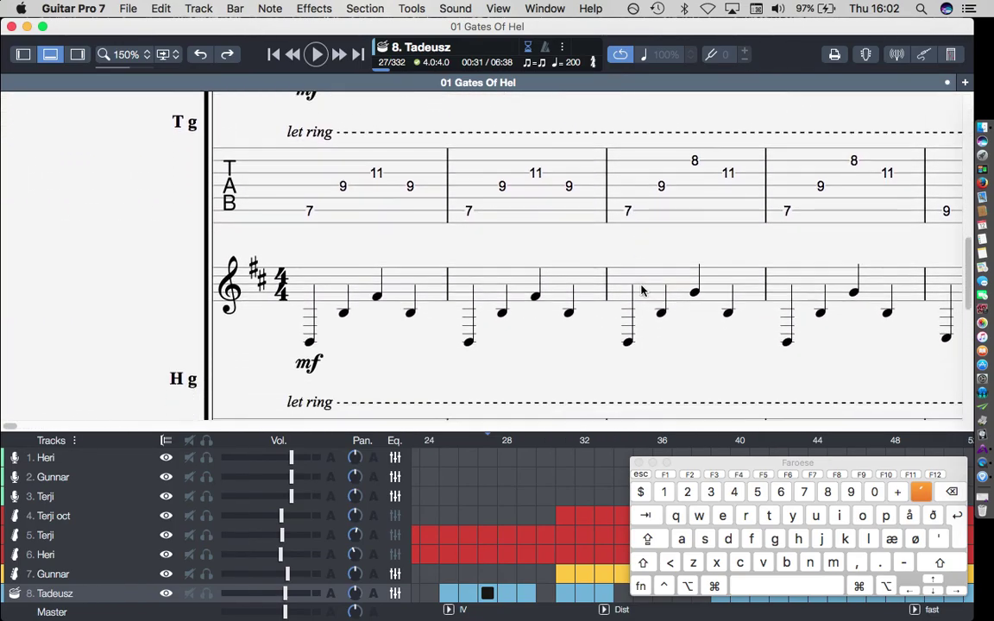
{"action": "scroll", "coordinate": [641, 291], "scroll_direction": "down", "scroll_amount": 10}
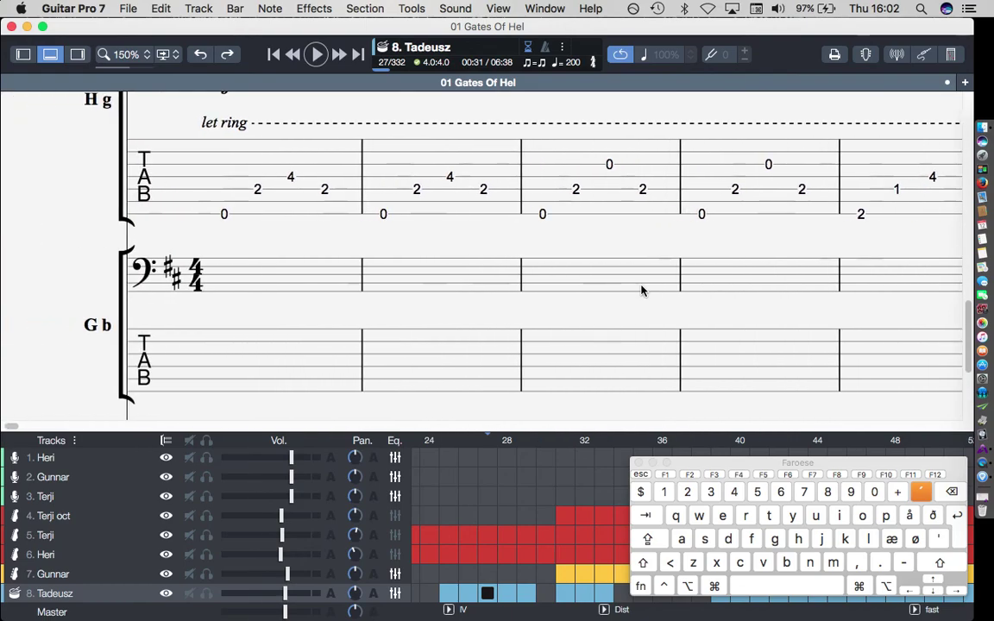
{"action": "scroll", "coordinate": [641, 291], "scroll_direction": "down", "scroll_amount": 10}
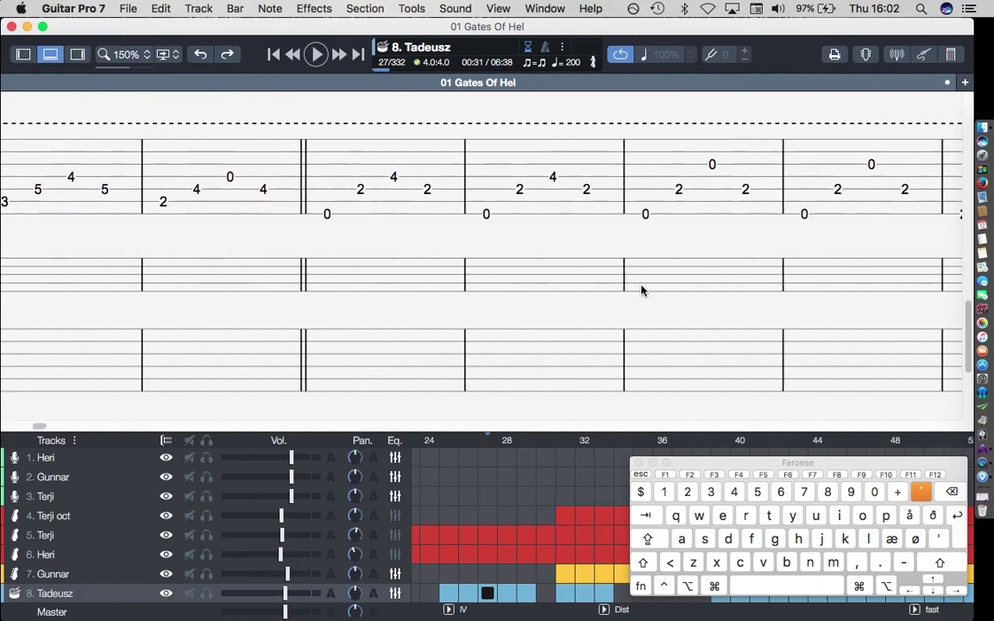
{"action": "scroll", "coordinate": [641, 291], "scroll_direction": "down", "scroll_amount": 10}
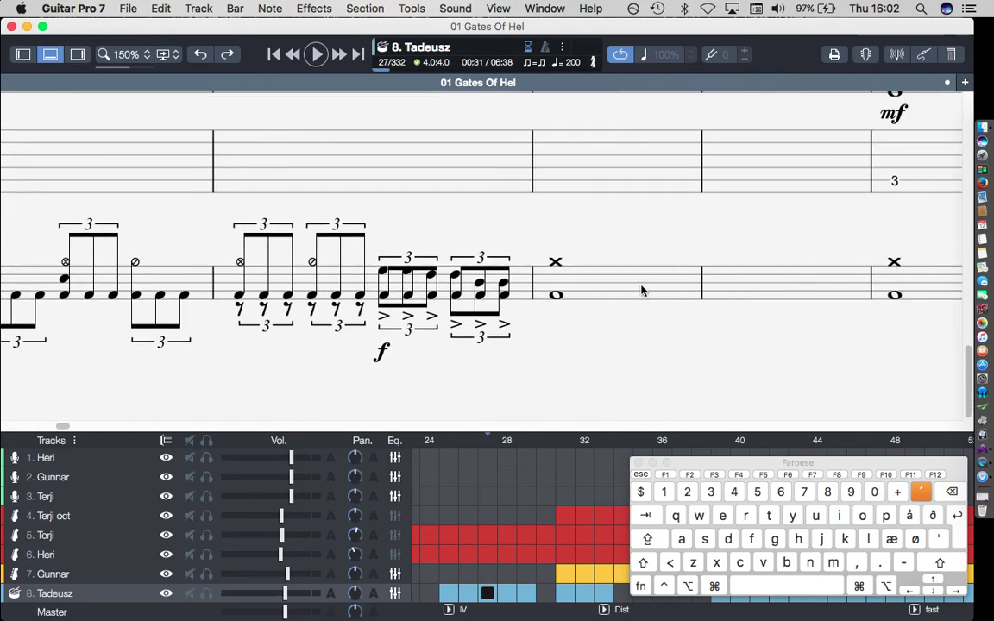
{"action": "scroll", "coordinate": [641, 291], "scroll_direction": "up", "scroll_amount": 3}
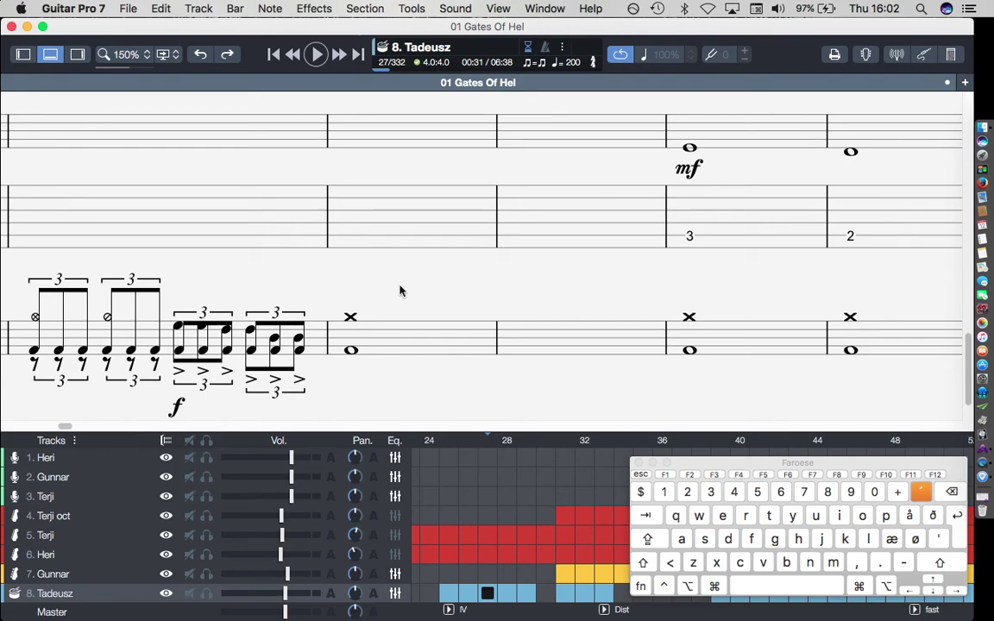
{"action": "scroll", "coordinate": [399, 290], "scroll_direction": "left", "scroll_amount": 2}
{"action": "scroll", "coordinate": [399, 290], "scroll_direction": "down", "scroll_amount": 1}
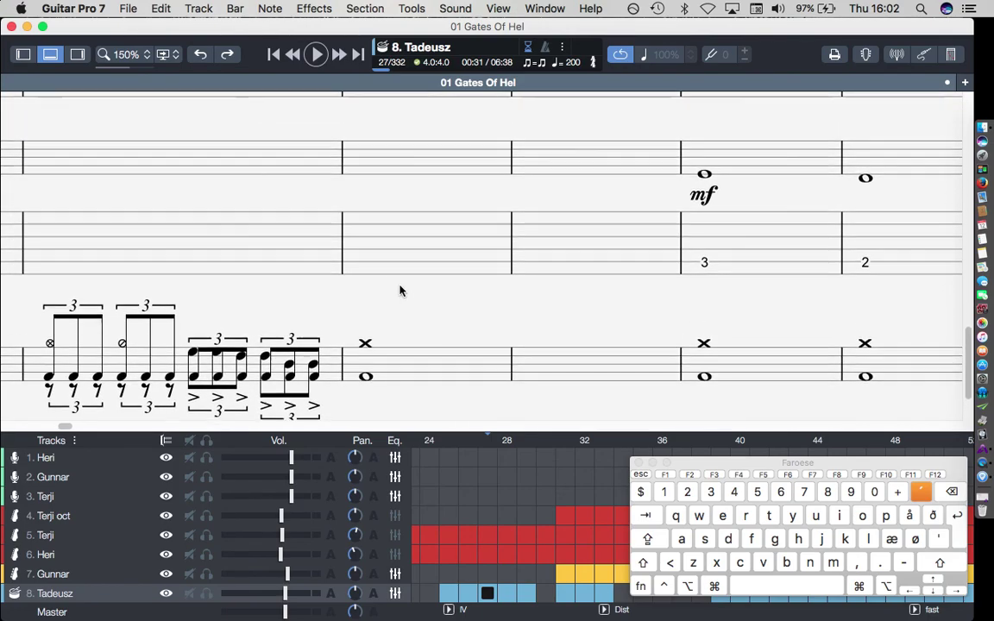
{"action": "left_click", "coordinate": [452, 595]}
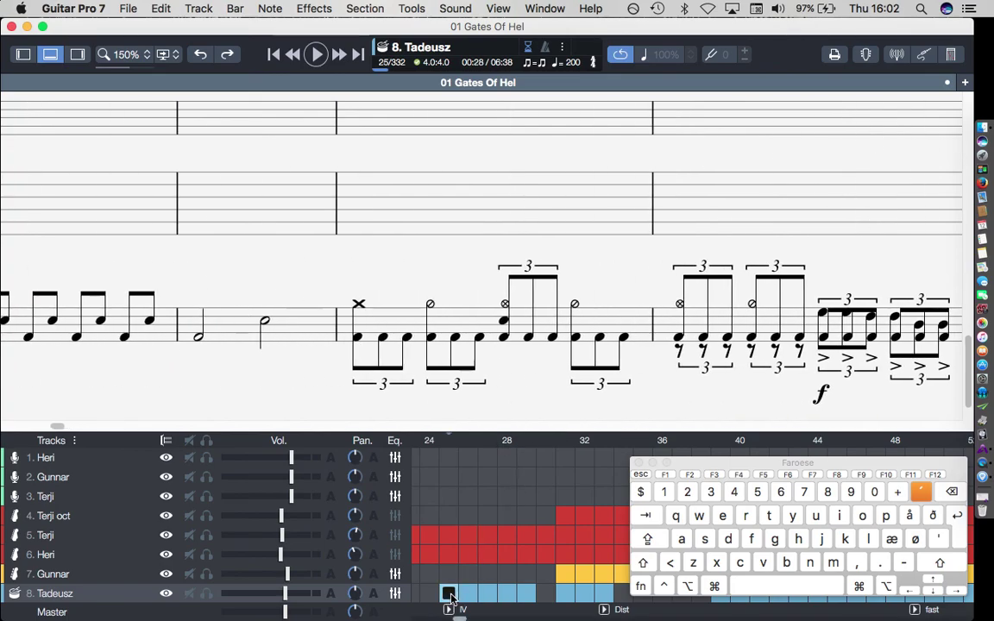